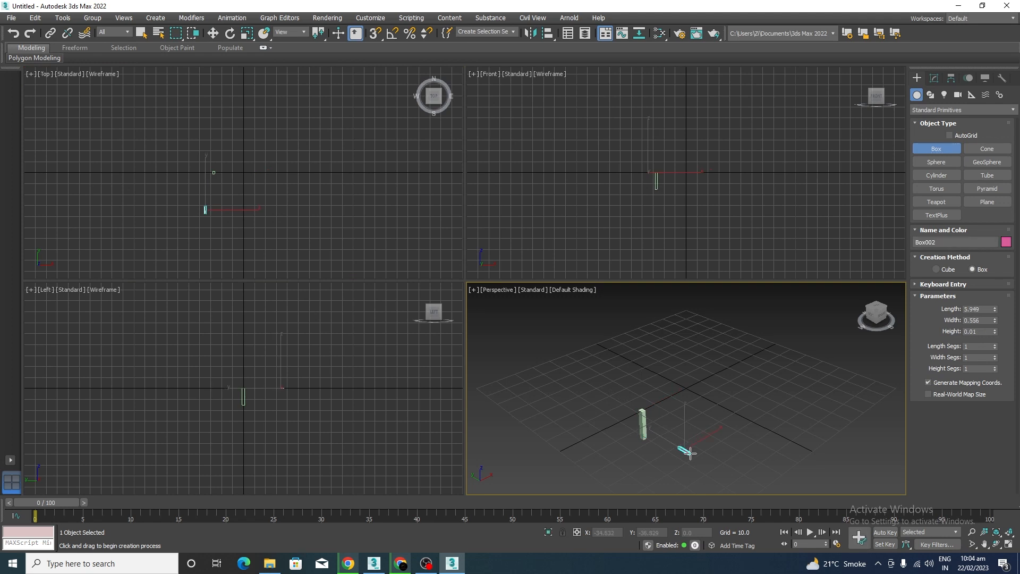
Step: Undo the two small stray boxes and create a box about 42.6 long, 39.8 wide and 55 high in the Perspective viewport
{"action": "key", "text": "ctrl+z"}
{"action": "key", "text": "ctrl+z"}
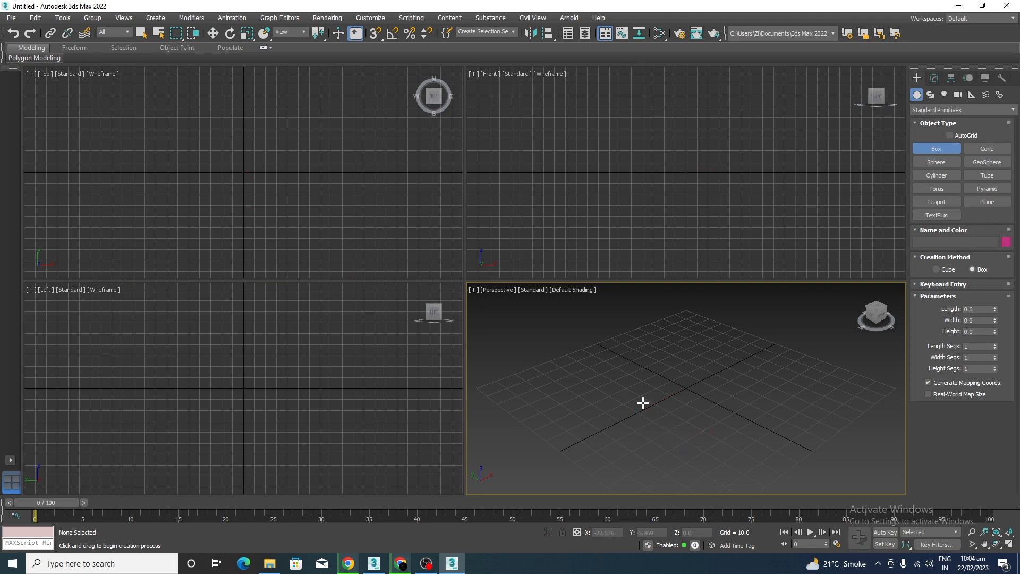
{"action": "left_click_drag", "start_coordinate": [642, 404], "coordinate": [648, 493]}
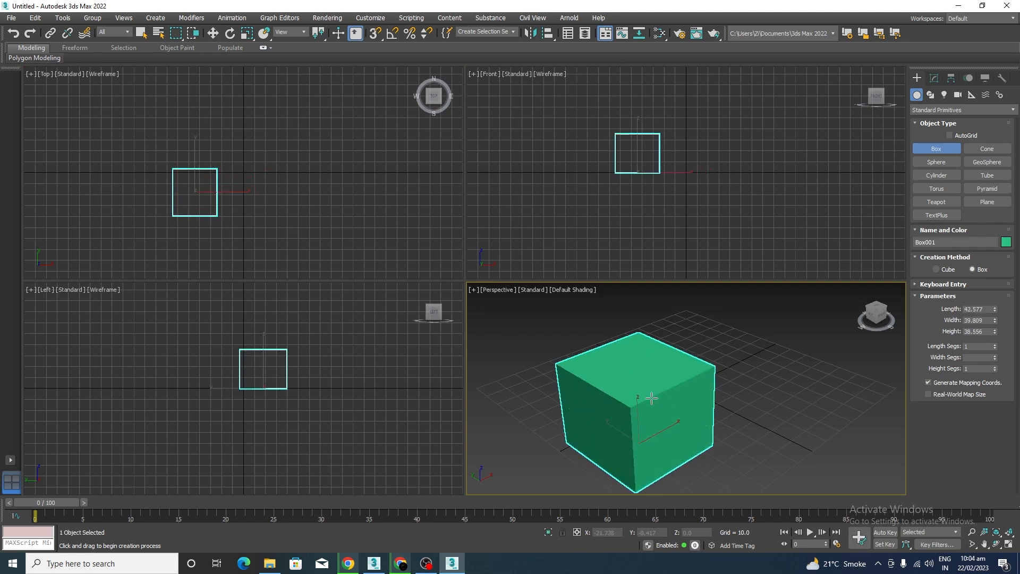
{"action": "left_click", "coordinate": [649, 369]}
{"action": "right_click", "coordinate": [650, 370]}
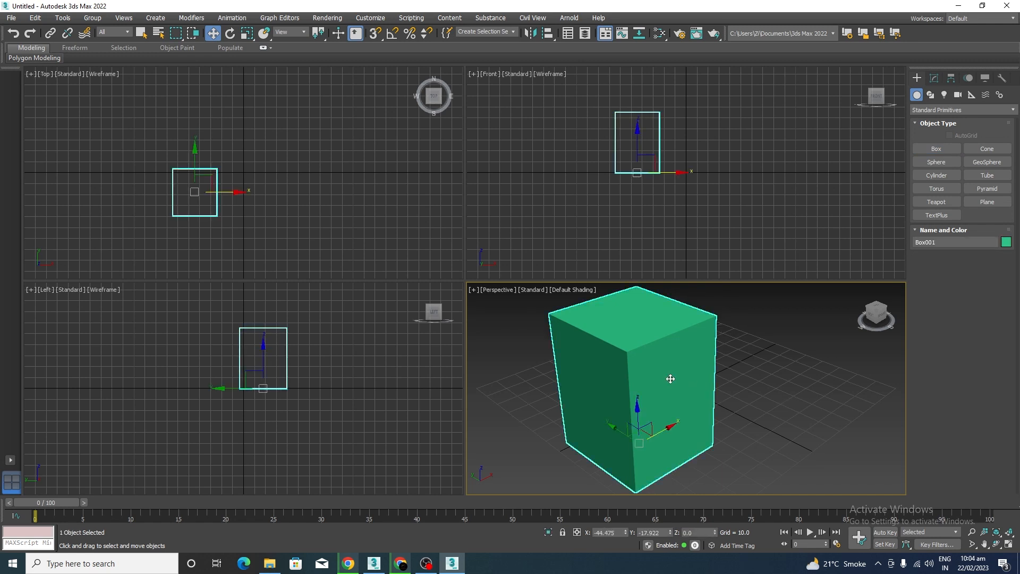
Step: Maximize the Perspective viewport and open the new box's parameters for modification
{"action": "key", "text": "alt+w"}
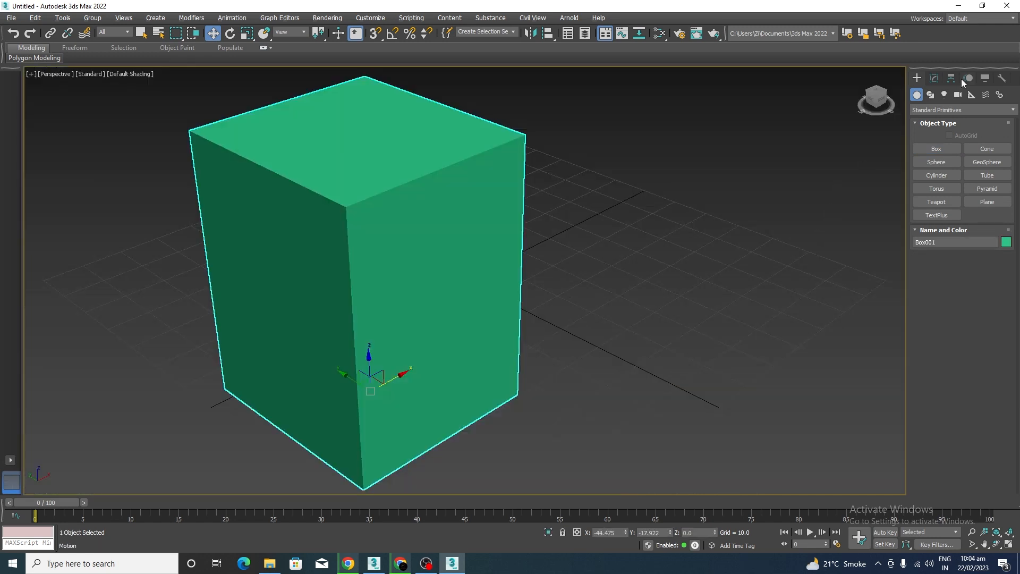
{"action": "left_click", "coordinate": [936, 78]}
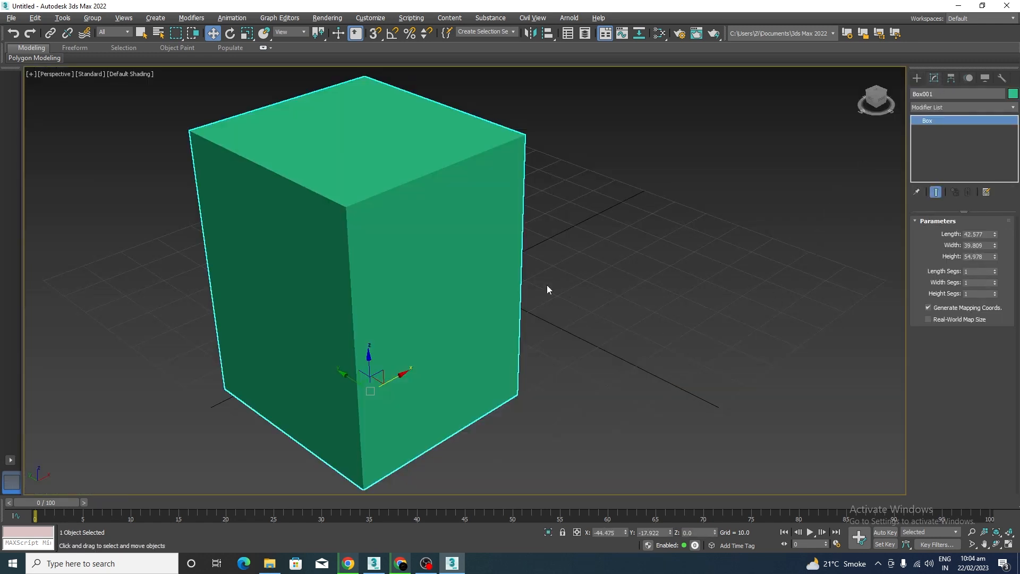
{"action": "scroll", "coordinate": [590, 302], "scroll_direction": "down", "scroll_amount": 5}
{"action": "left_click", "coordinate": [621, 309]}
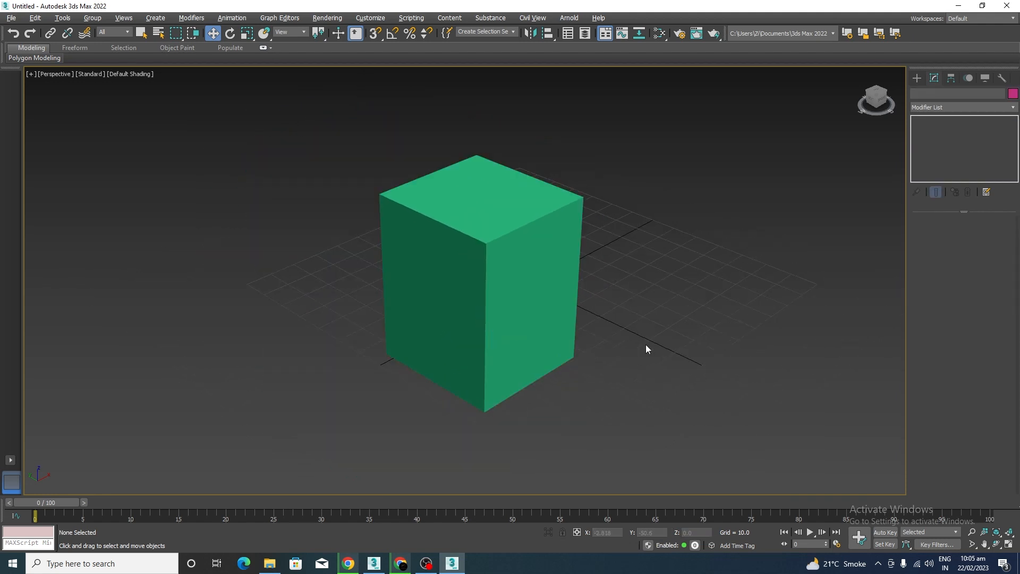
Step: Apply a Lattice modifier to the box
{"action": "middle_click_drag", "start_coordinate": [646, 348], "coordinate": [264, 276], "text": "alt"}
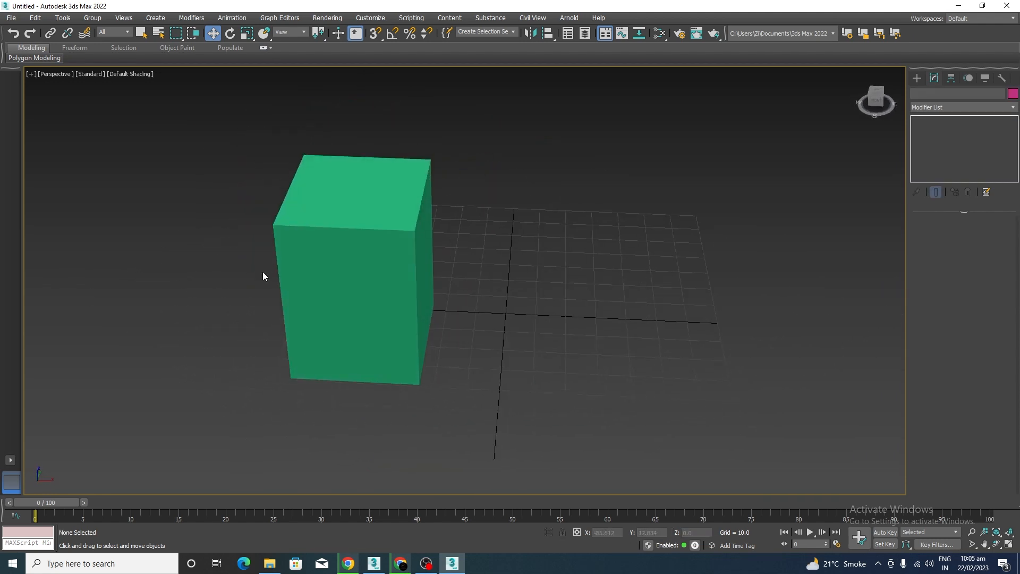
{"action": "left_click", "coordinate": [333, 276]}
{"action": "left_click", "coordinate": [1008, 108]}
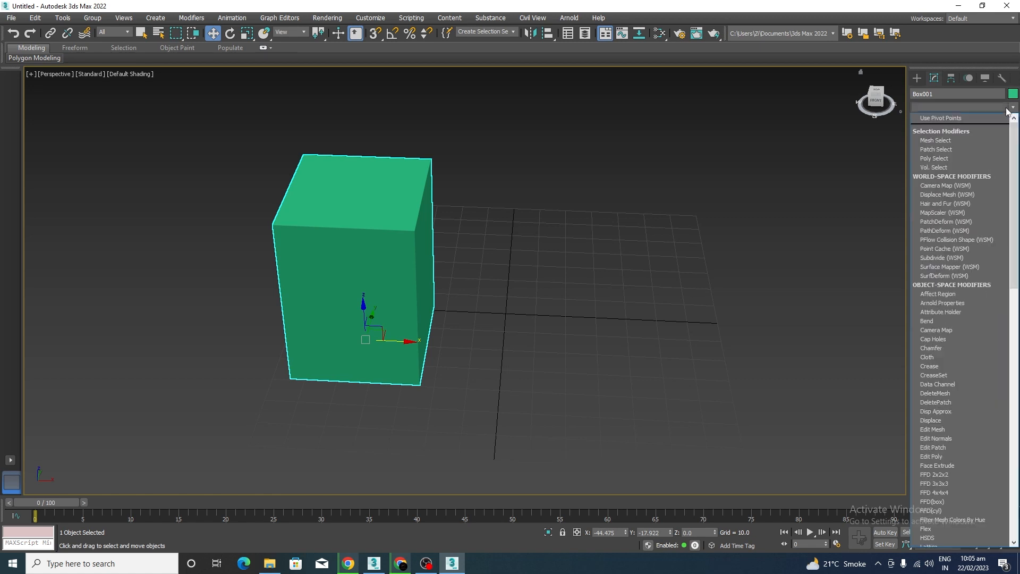
{"action": "key", "text": "l"}
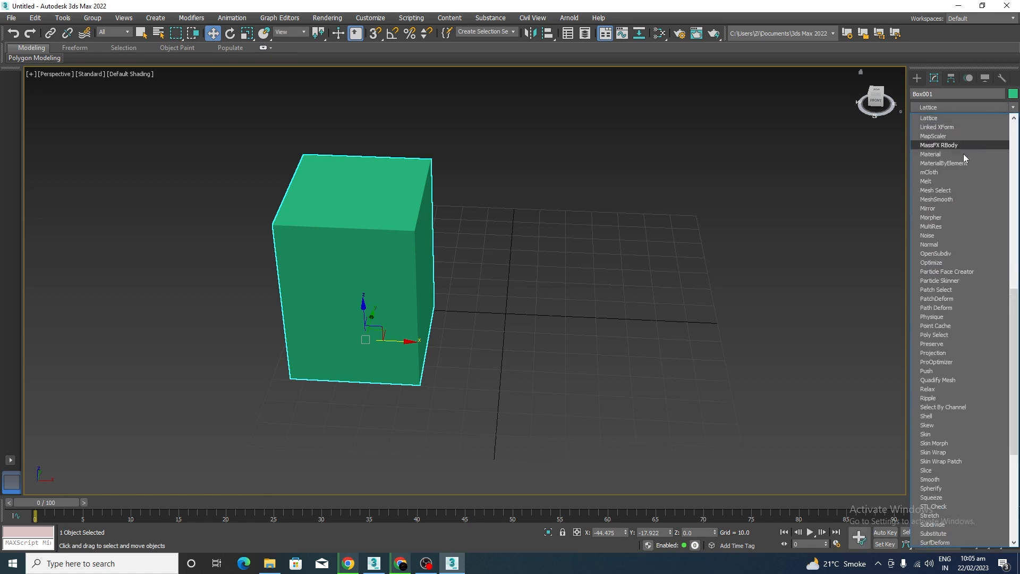
{"action": "left_click", "coordinate": [933, 122]}
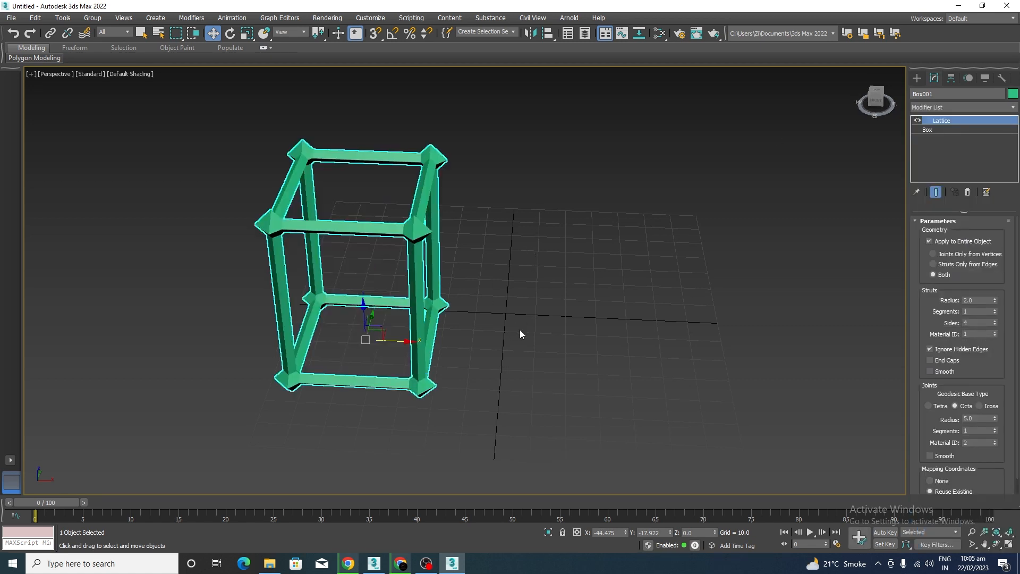
{"action": "mouse_move", "coordinate": [520, 334]}
{"action": "middle_mouse_down", "text": "alt"}
{"action": "mouse_move", "coordinate": [683, 337]}
{"action": "mouse_move", "coordinate": [601, 305]}
{"action": "mouse_move", "coordinate": [444, 272]}
{"action": "mouse_move", "coordinate": [494, 337]}
{"action": "mouse_move", "coordinate": [523, 349]}
{"action": "middle_mouse_up", "text": "alt"}
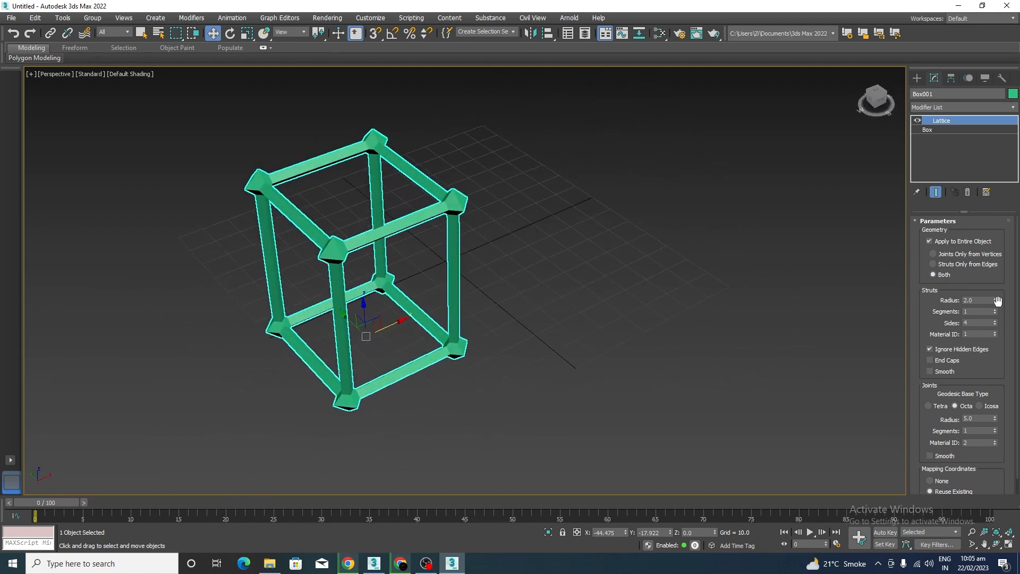
Step: Set the lattice struts' segments to 100 and turn on edged-faces display to inspect the mesh
{"action": "left_click_drag", "start_coordinate": [996, 314], "coordinate": [995, 296]}
{"action": "scroll", "coordinate": [494, 297], "scroll_direction": "up", "scroll_amount": 8}
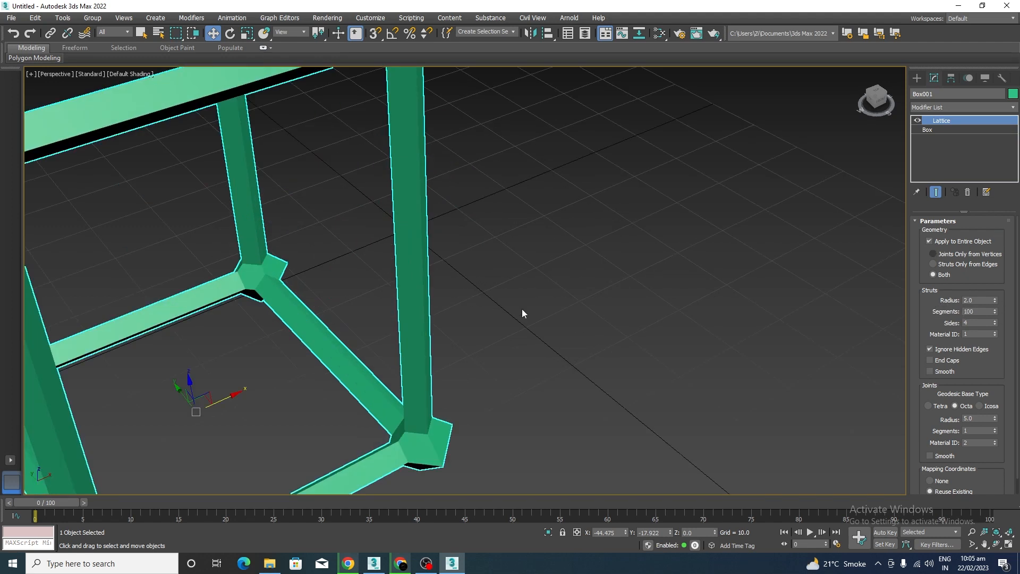
{"action": "key", "text": "F4"}
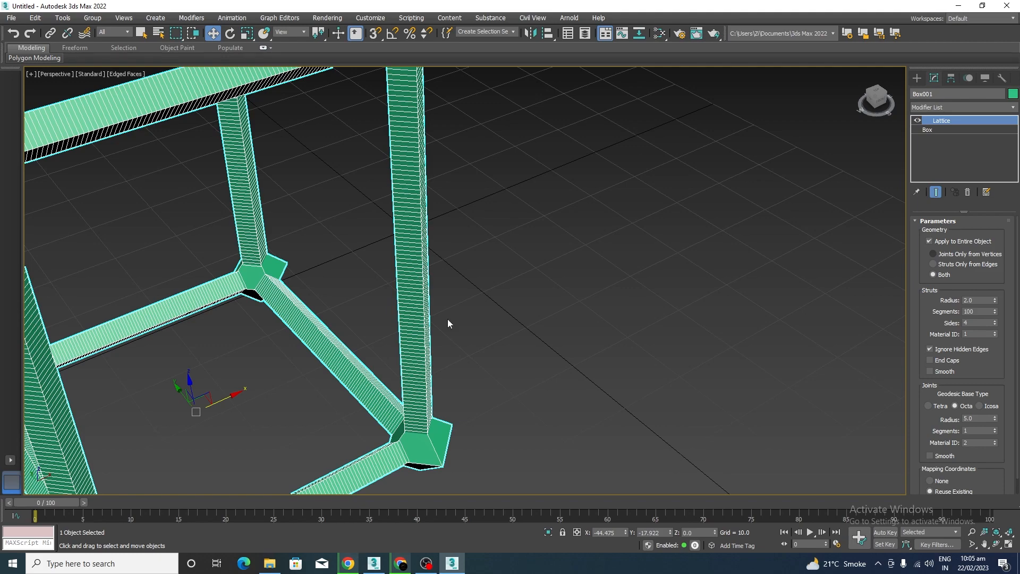
{"action": "scroll", "coordinate": [479, 328], "scroll_direction": "down", "scroll_amount": 8}
{"action": "middle_click_drag", "start_coordinate": [568, 357], "coordinate": [543, 352]}
{"action": "scroll", "coordinate": [452, 297], "scroll_direction": "up", "scroll_amount": 9}
{"action": "scroll", "coordinate": [492, 252], "scroll_direction": "down", "scroll_amount": 4}
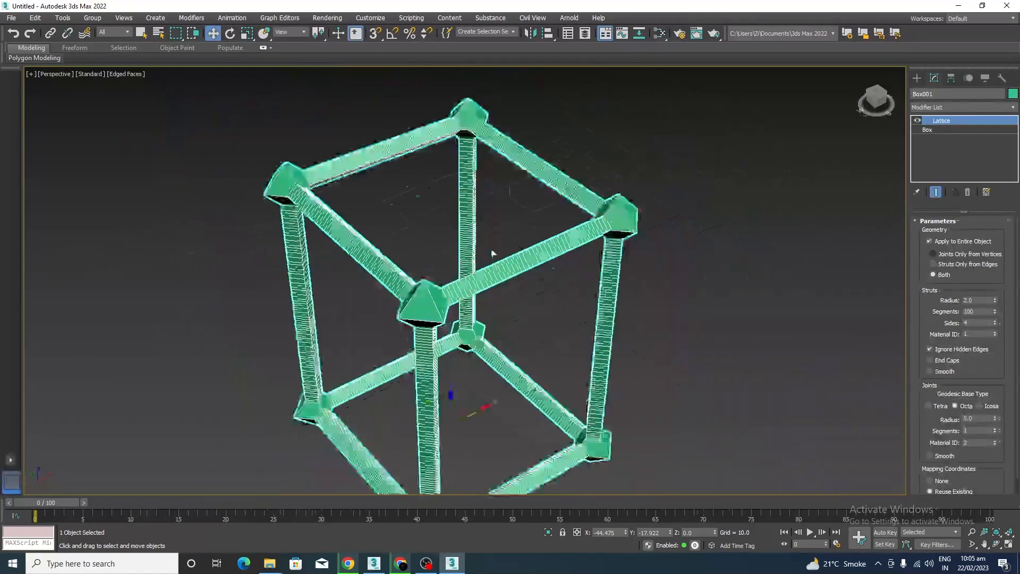
{"action": "scroll", "coordinate": [492, 254], "scroll_direction": "down", "scroll_amount": 4}
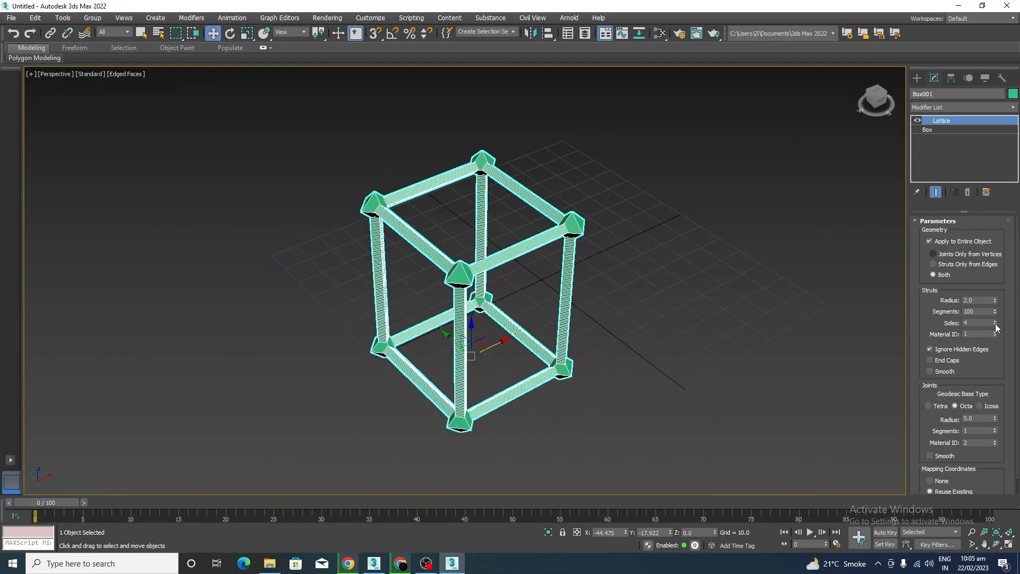
Step: Set the number of sides on the lattice struts to 30
{"action": "mouse_move", "coordinate": [995, 325]}
{"action": "left_mouse_down"}
{"action": "mouse_move", "coordinate": [995, 300]}
{"action": "mouse_move", "coordinate": [995, 311]}
{"action": "left_mouse_up"}
{"action": "scroll", "coordinate": [605, 331], "scroll_direction": "up", "scroll_amount": 10}
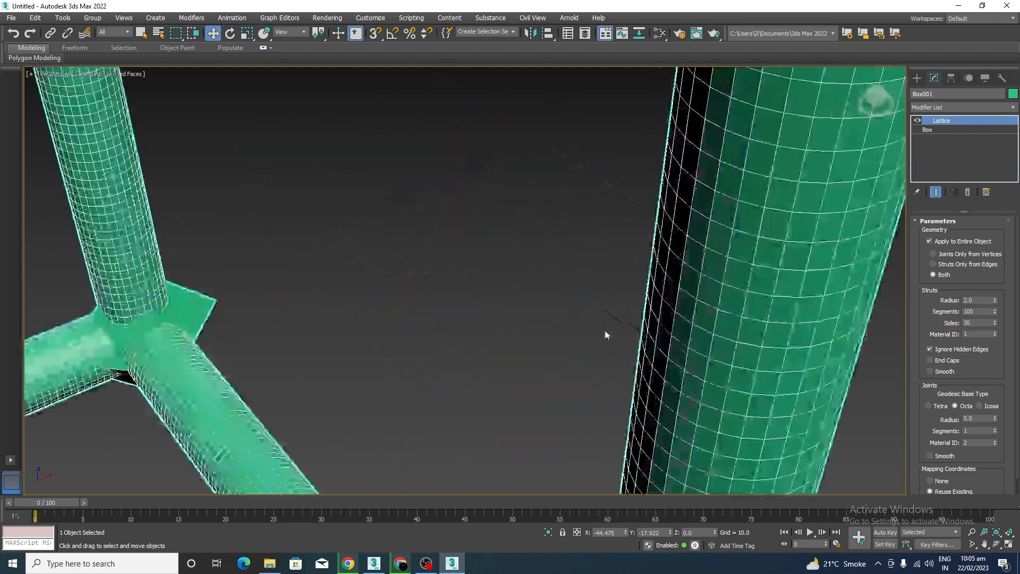
{"action": "scroll", "coordinate": [670, 296], "scroll_direction": "down", "scroll_amount": 10}
{"action": "scroll", "coordinate": [658, 202], "scroll_direction": "up", "scroll_amount": 7}
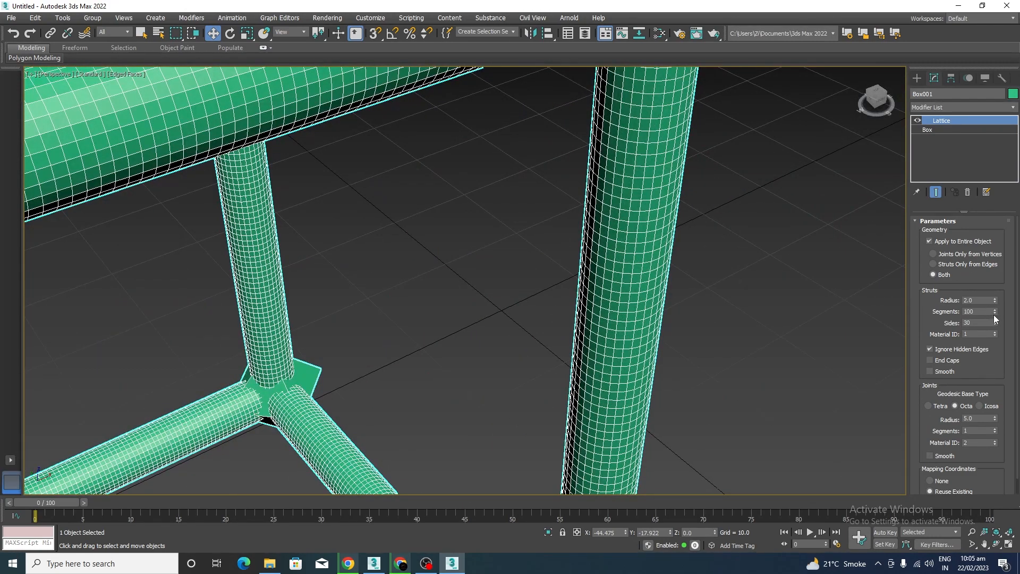
Step: Adjust the lattice struts to 49 segments and 55 sides
{"action": "mouse_move", "coordinate": [995, 313]}
{"action": "left_mouse_down"}
{"action": "mouse_move", "coordinate": [997, 372]}
{"action": "mouse_move", "coordinate": [996, 311]}
{"action": "left_mouse_up"}
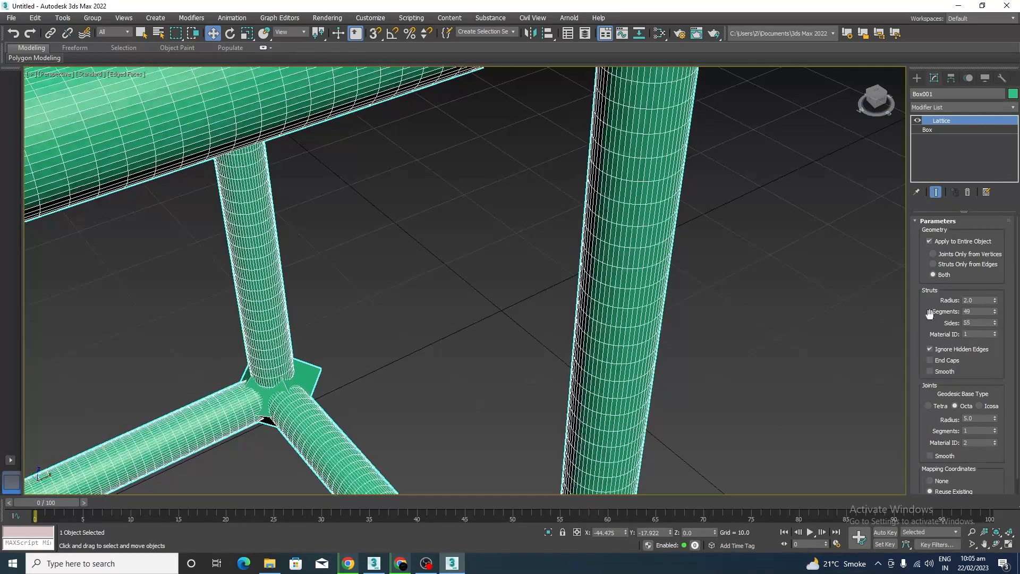
{"action": "key", "text": "z"}
{"action": "left_click", "coordinate": [710, 265]}
{"action": "scroll", "coordinate": [599, 173], "scroll_direction": "down", "scroll_amount": 3}
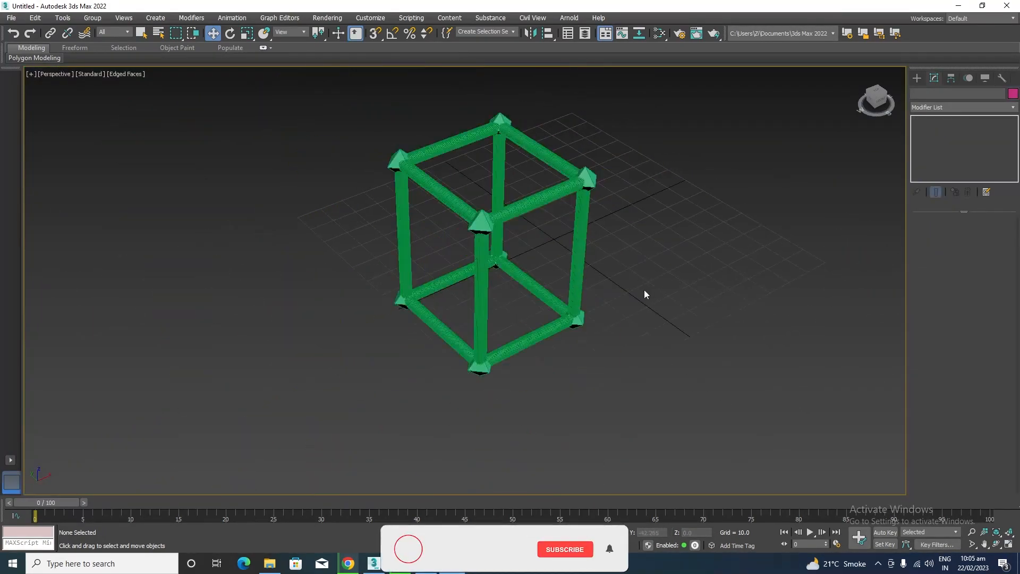
{"action": "scroll", "coordinate": [579, 189], "scroll_direction": "up", "scroll_amount": 5}
{"action": "left_click", "coordinate": [578, 191]}
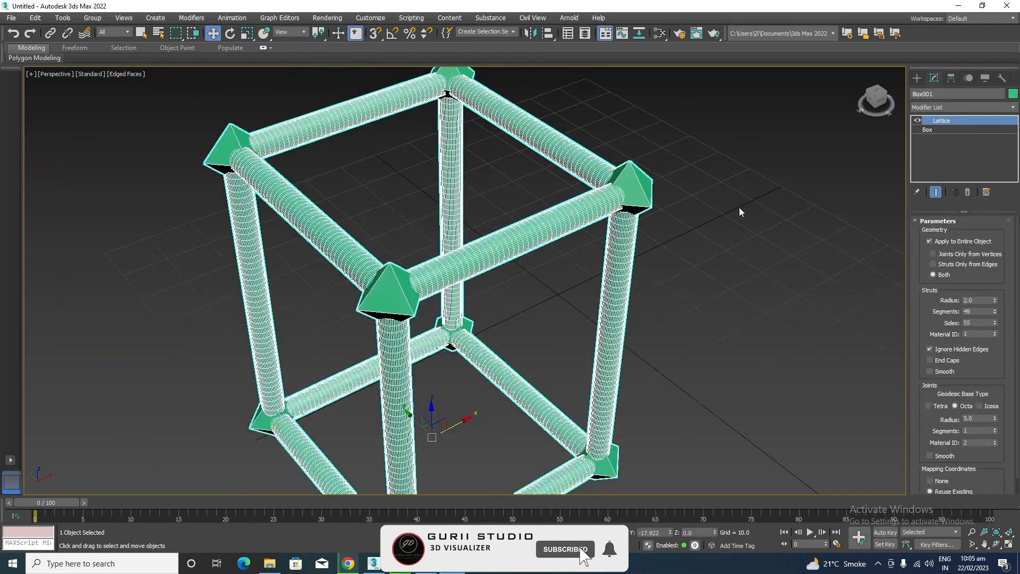
{"action": "middle_click_drag", "start_coordinate": [739, 208], "coordinate": [724, 244]}
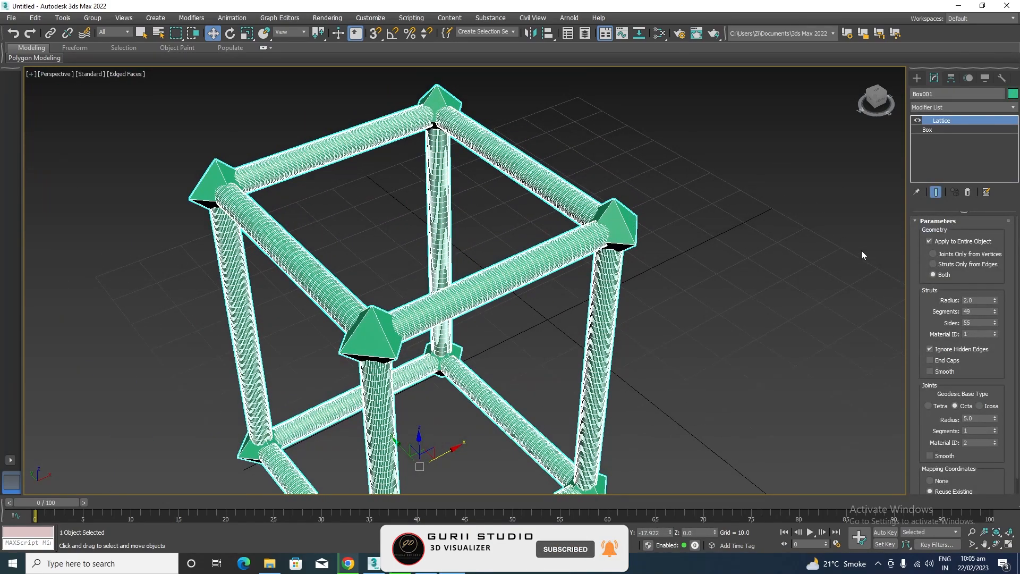
Step: Try the lattice geometry with joints only from vertices, and with struts only from edges
{"action": "left_click", "coordinate": [933, 254]}
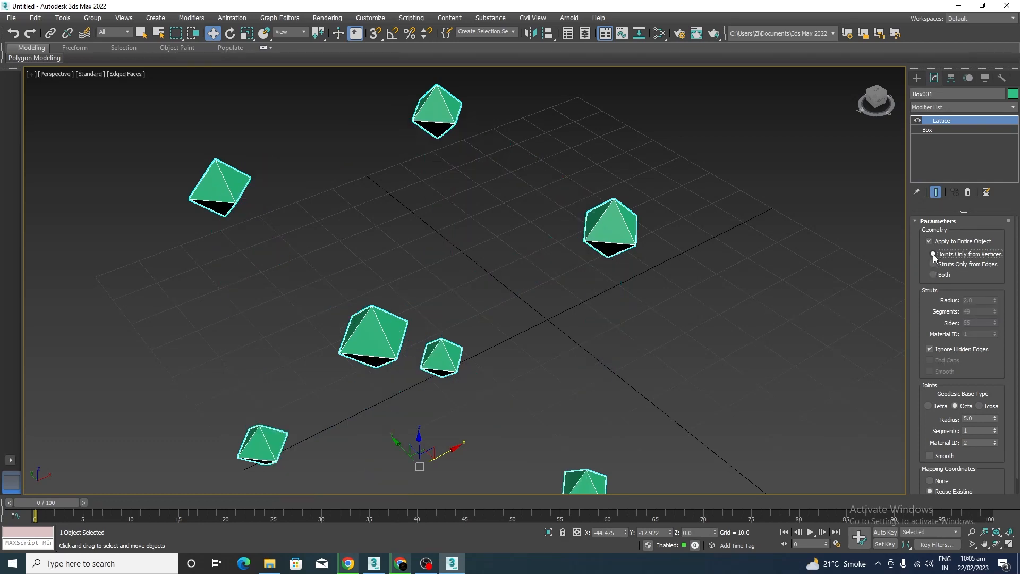
{"action": "scroll", "coordinate": [620, 227], "scroll_direction": "down", "scroll_amount": 4}
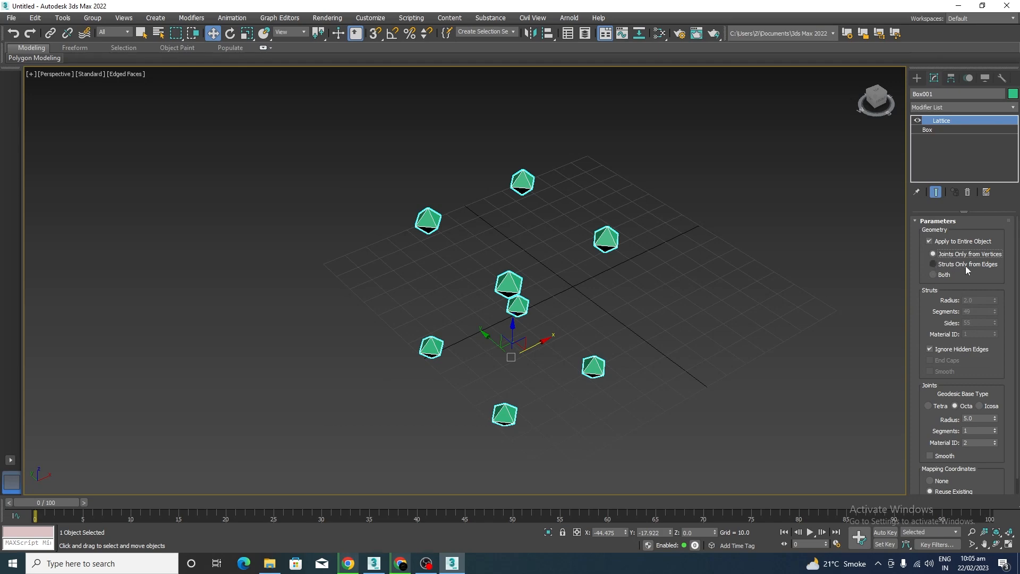
{"action": "left_click", "coordinate": [934, 264]}
{"action": "scroll", "coordinate": [710, 211], "scroll_direction": "up", "scroll_amount": 5}
{"action": "scroll", "coordinate": [603, 214], "scroll_direction": "down", "scroll_amount": 4}
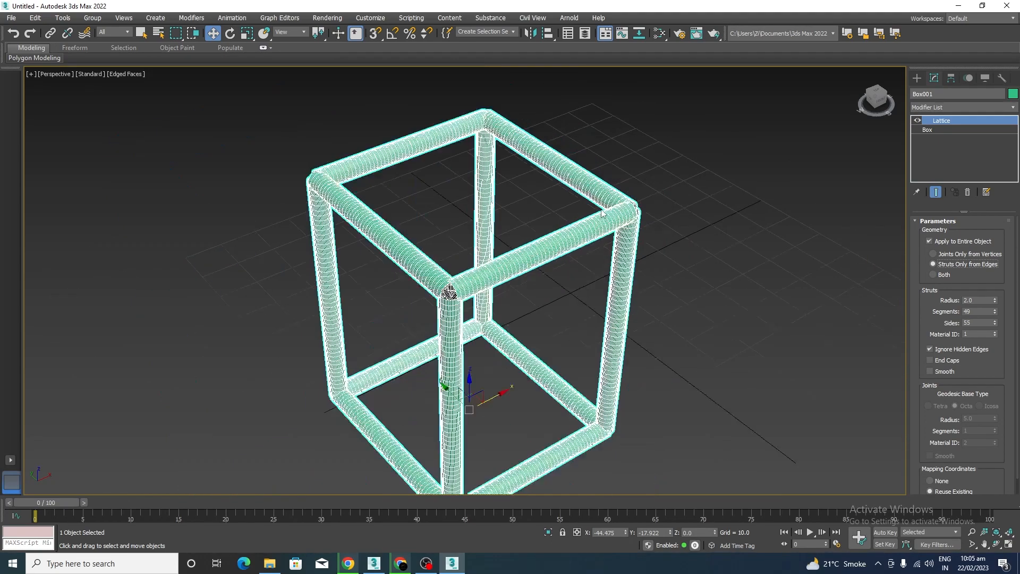
Step: Enable end caps on the lattice struts and check the corner where they meet
{"action": "left_click", "coordinate": [930, 360]}
{"action": "scroll", "coordinate": [449, 292], "scroll_direction": "up", "scroll_amount": 6}
{"action": "scroll", "coordinate": [352, 301], "scroll_direction": "down", "scroll_amount": 1}
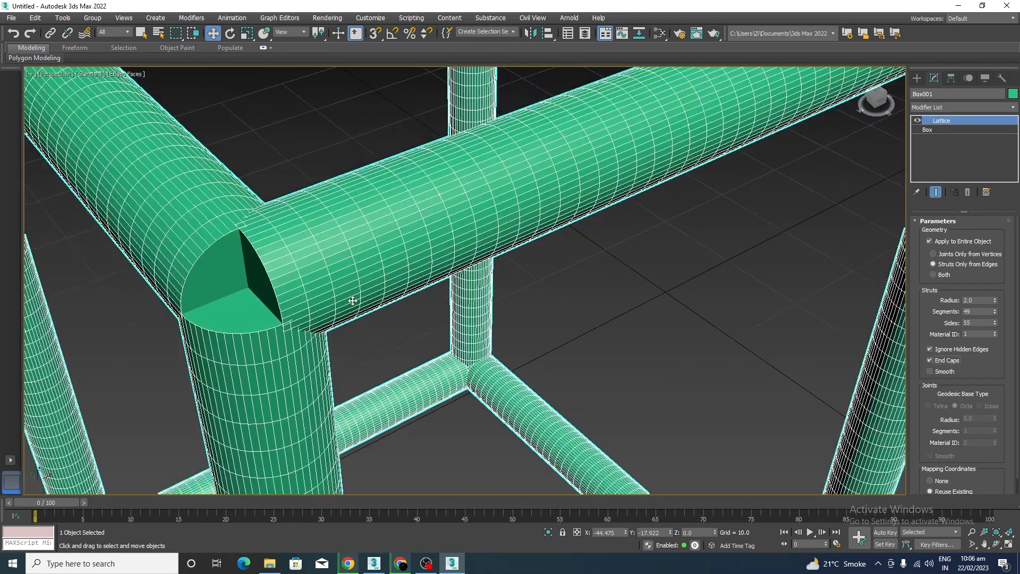
Step: Set the lattice geometry to include both joints and struts
{"action": "left_click", "coordinate": [932, 273]}
{"action": "scroll", "coordinate": [526, 294], "scroll_direction": "down", "scroll_amount": 5}
{"action": "scroll", "coordinate": [525, 290], "scroll_direction": "down", "scroll_amount": 2}
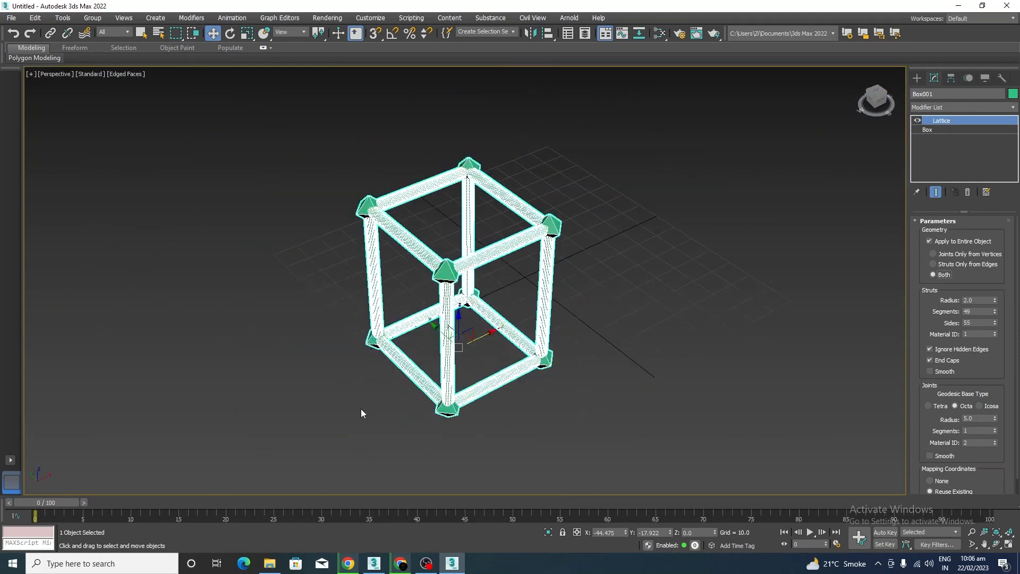
{"action": "middle_click_drag", "start_coordinate": [541, 414], "coordinate": [560, 412]}
Step: Set the segments of the lattice's octa joints to 24 to round them into spheres
{"action": "scroll", "coordinate": [588, 368], "scroll_direction": "up", "scroll_amount": 5}
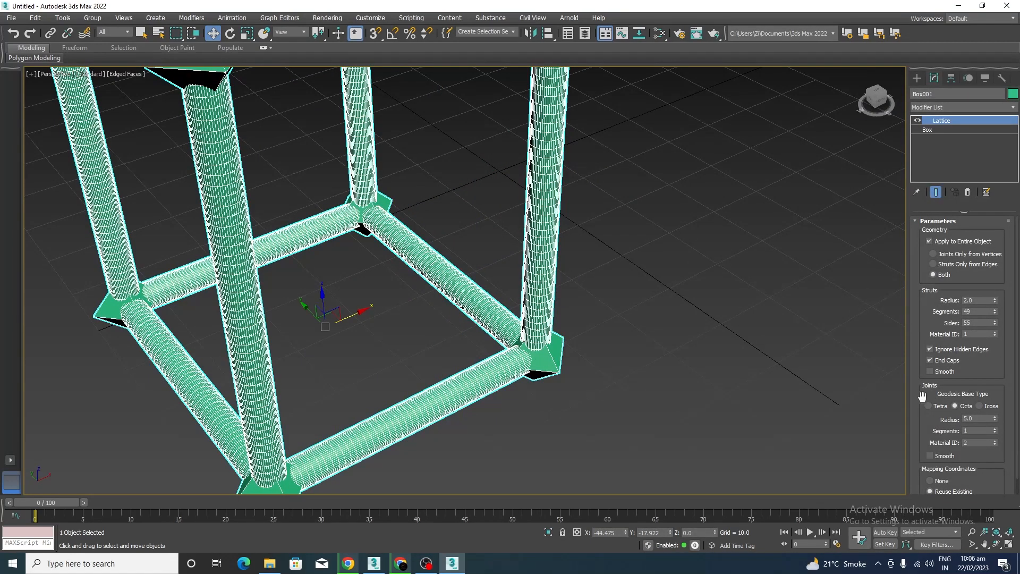
{"action": "mouse_move", "coordinate": [995, 431]}
{"action": "left_mouse_down"}
{"action": "mouse_move", "coordinate": [994, 406]}
{"action": "mouse_move", "coordinate": [994, 418]}
{"action": "left_mouse_up"}
{"action": "scroll", "coordinate": [643, 377], "scroll_direction": "up", "scroll_amount": 5}
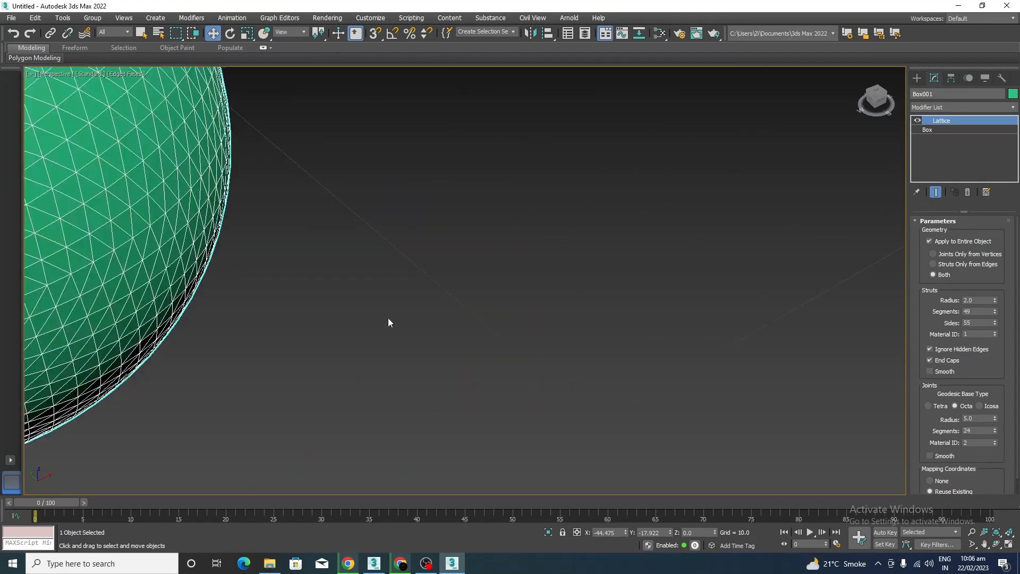
{"action": "scroll", "coordinate": [388, 317], "scroll_direction": "down", "scroll_amount": 4}
{"action": "scroll", "coordinate": [409, 281], "scroll_direction": "up", "scroll_amount": 4}
{"action": "scroll", "coordinate": [416, 287], "scroll_direction": "down", "scroll_amount": 1}
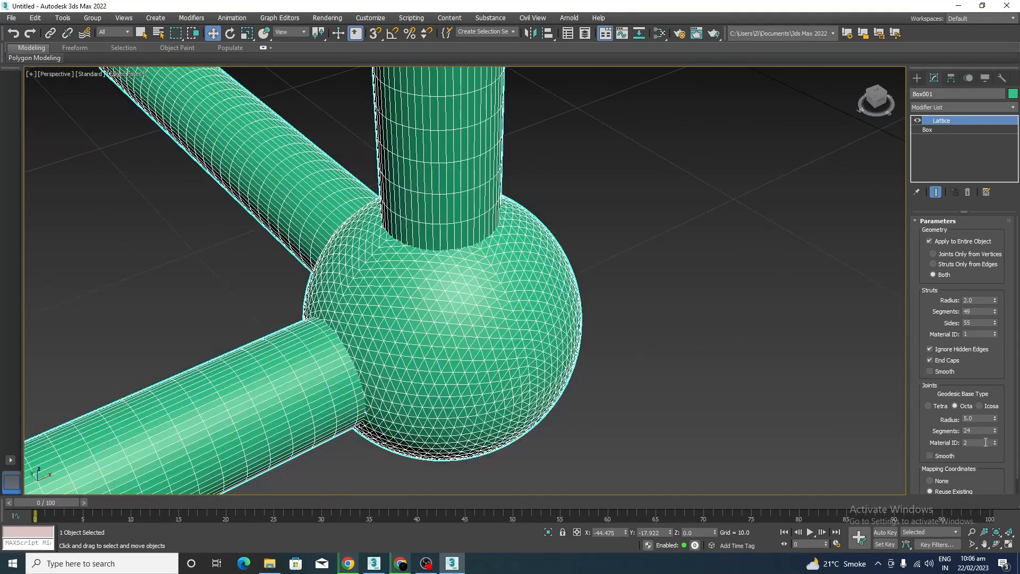
{"action": "scroll", "coordinate": [705, 389], "scroll_direction": "down", "scroll_amount": 3}
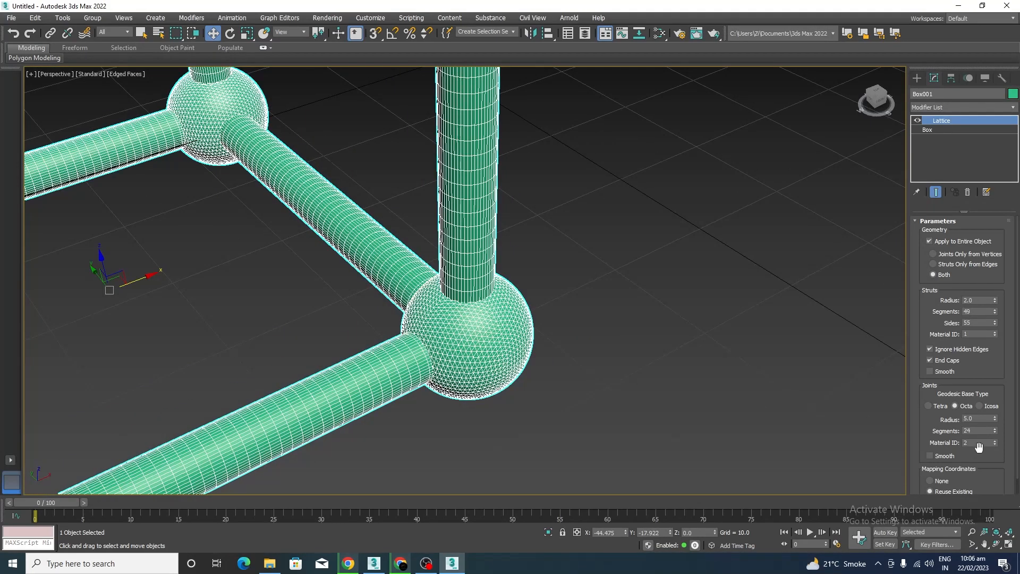
Step: Examine the lattice frame's struts and spherical joints from several angles, both deselected and selected
{"action": "scroll", "coordinate": [670, 340], "scroll_direction": "down", "scroll_amount": 3}
{"action": "left_click", "coordinate": [710, 307]}
{"action": "scroll", "coordinate": [715, 339], "scroll_direction": "down", "scroll_amount": 2}
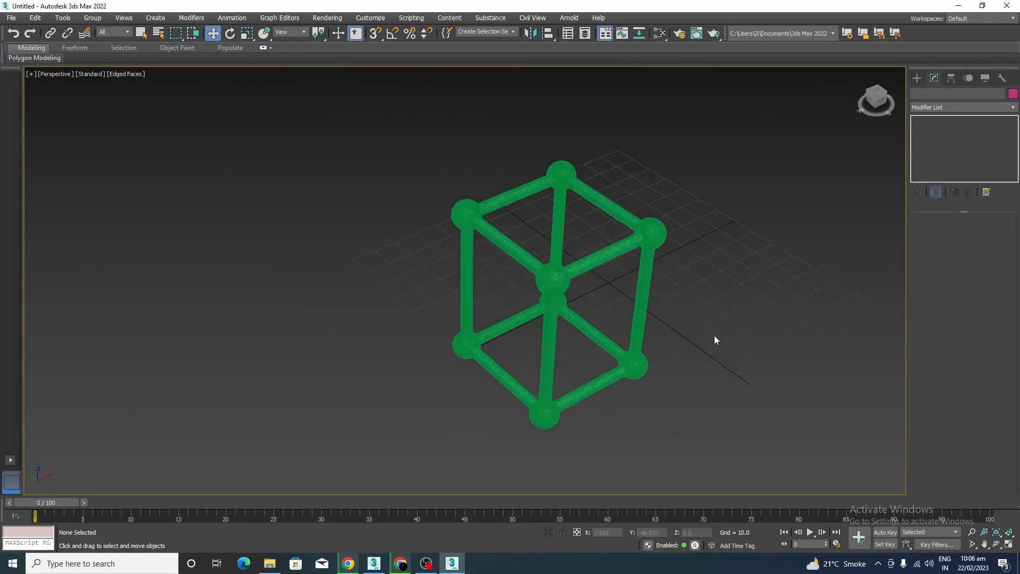
{"action": "scroll", "coordinate": [604, 266], "scroll_direction": "up", "scroll_amount": 8}
{"action": "left_click", "coordinate": [607, 269]}
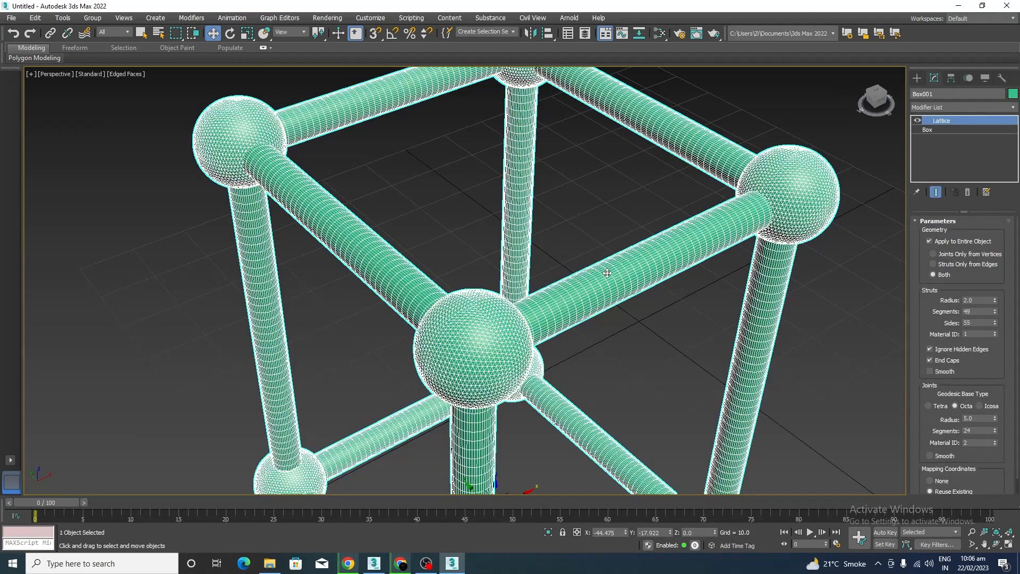
{"action": "scroll", "coordinate": [579, 254], "scroll_direction": "down", "scroll_amount": 4}
{"action": "middle_click_drag", "start_coordinate": [763, 367], "coordinate": [688, 342], "text": "alt"}
{"action": "left_click", "coordinate": [689, 340]}
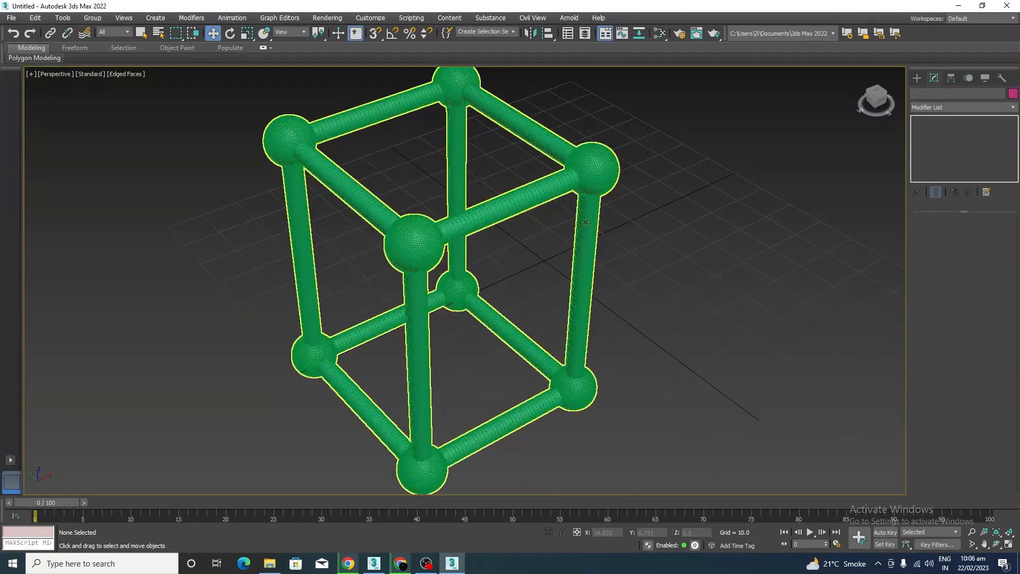
{"action": "left_click", "coordinate": [585, 223]}
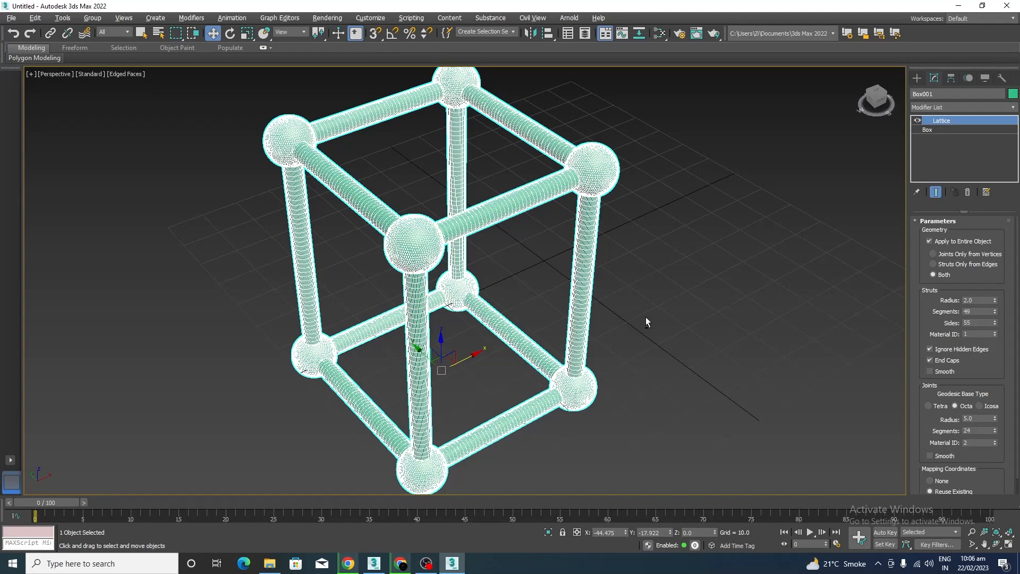
{"action": "middle_click_drag", "start_coordinate": [647, 318], "coordinate": [651, 348], "text": "alt"}
{"action": "scroll", "coordinate": [566, 281], "scroll_direction": "down", "scroll_amount": 3}
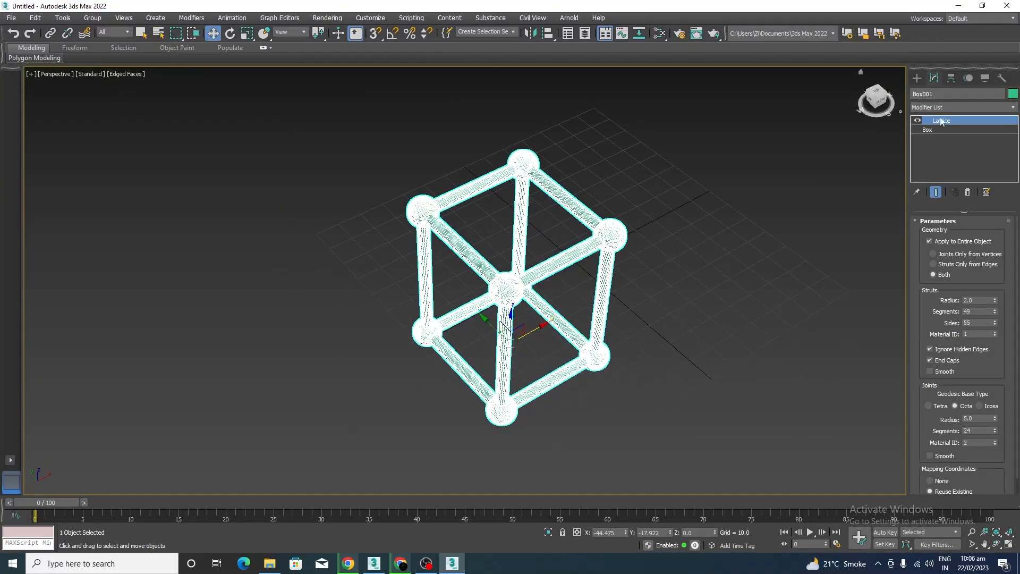
Step: Set the base box's length segments to 4 beneath the Lattice modifier
{"action": "left_click", "coordinate": [931, 131]}
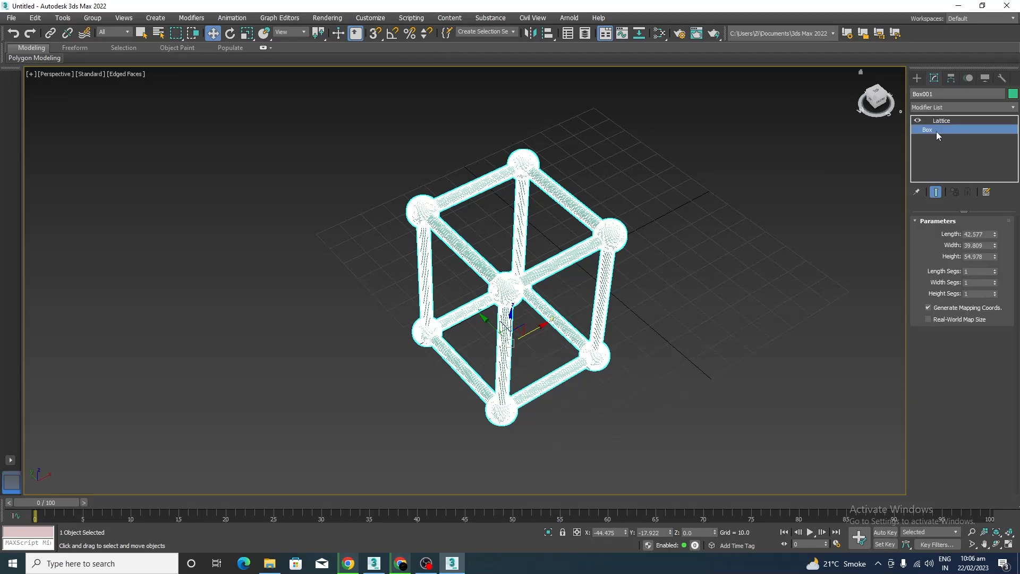
{"action": "left_click", "coordinate": [975, 272]}
{"action": "type", "text": "4"}
{"action": "key", "text": "Return"}
{"action": "middle_click_drag", "start_coordinate": [611, 417], "coordinate": [627, 387], "text": "alt"}
{"action": "scroll", "coordinate": [555, 282], "scroll_direction": "up", "scroll_amount": 3}
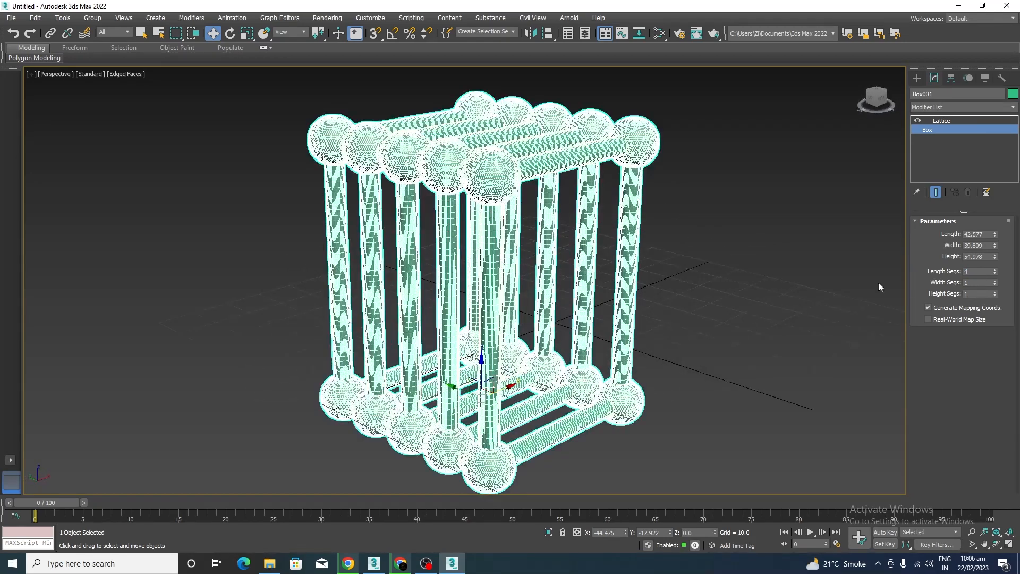
Step: Set the base box's width segments and height segments to 4 each
{"action": "left_click", "coordinate": [974, 282]}
{"action": "key", "text": "Return"}
{"action": "middle_click_drag", "start_coordinate": [709, 322], "coordinate": [550, 319], "text": "alt"}
{"action": "double_click", "coordinate": [978, 292]}
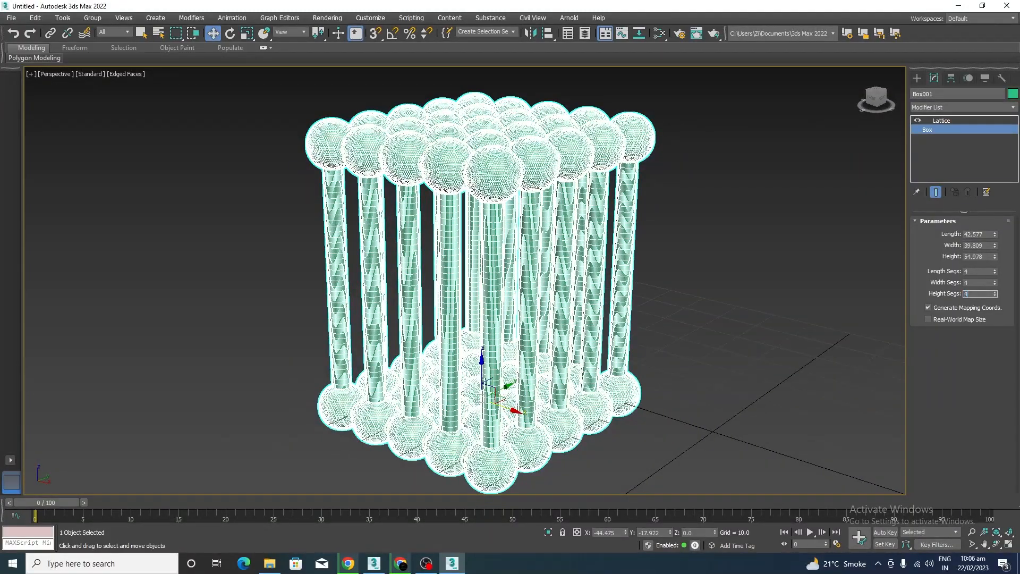
{"action": "type", "text": "4"}
{"action": "key", "text": "Return"}
{"action": "middle_click_drag", "start_coordinate": [721, 337], "coordinate": [712, 348], "text": "alt"}
Step: Turn off the edged-faces display and inspect the subdivided lattice up close in plain shading
{"action": "left_click", "coordinate": [718, 364]}
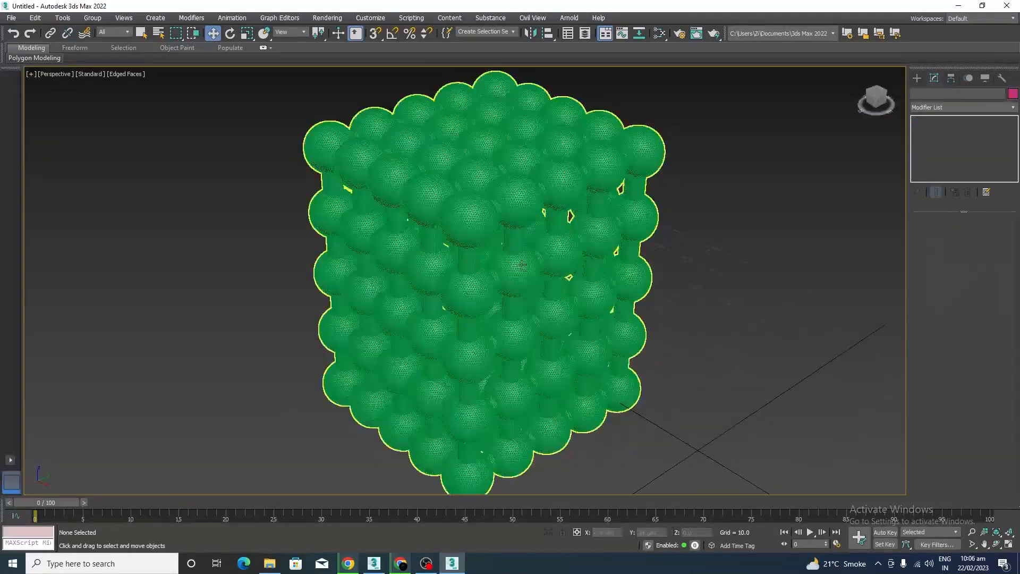
{"action": "scroll", "coordinate": [525, 268], "scroll_direction": "up", "scroll_amount": 3}
{"action": "left_click", "coordinate": [530, 273]}
{"action": "key", "text": "F4"}
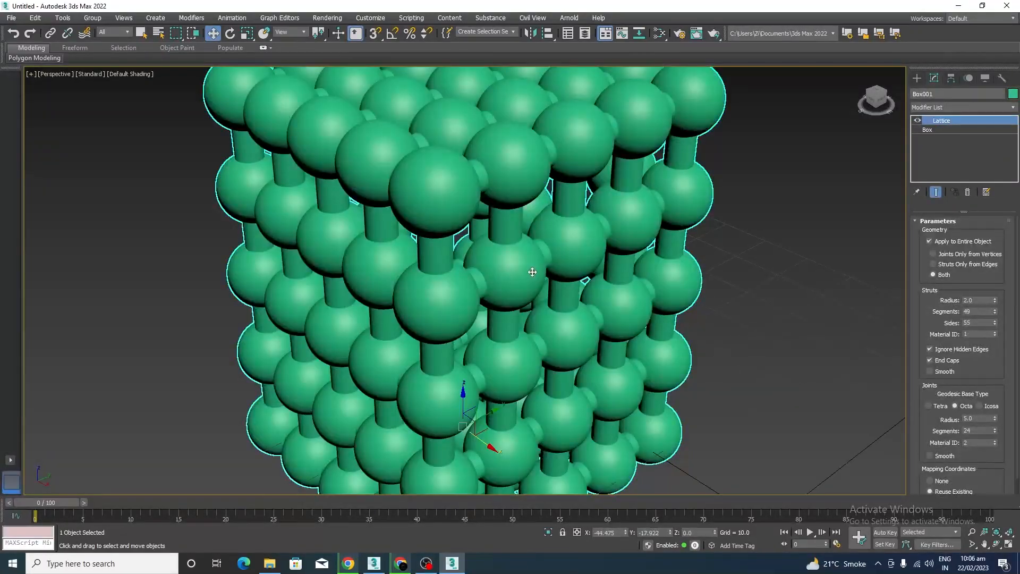
{"action": "scroll", "coordinate": [468, 283], "scroll_direction": "up", "scroll_amount": 5}
{"action": "scroll", "coordinate": [542, 295], "scroll_direction": "down", "scroll_amount": 4}
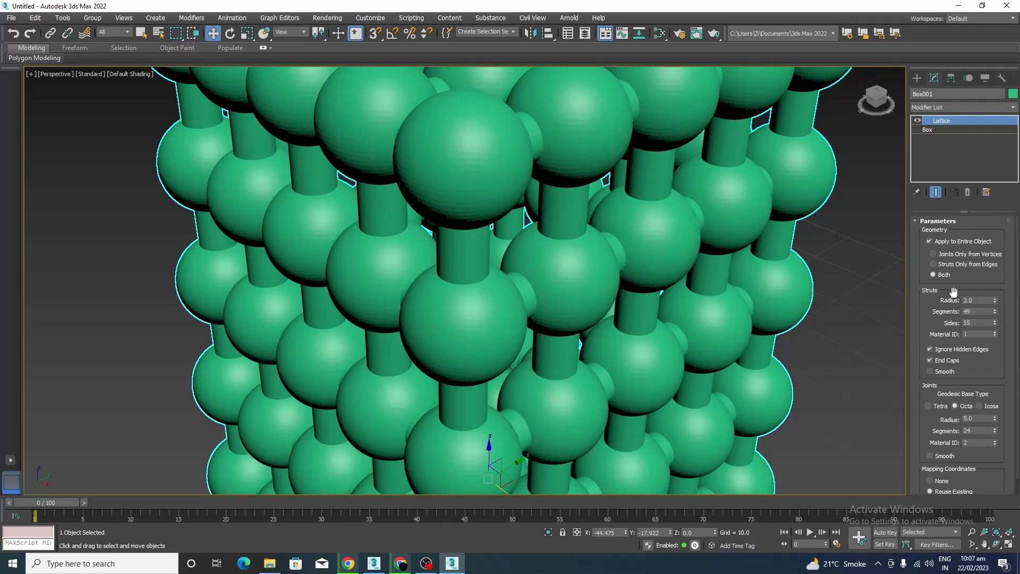
Step: Set the lattice's strut radius to 1.5 and its joint radius to 2.5
{"action": "right_click", "coordinate": [995, 303]}
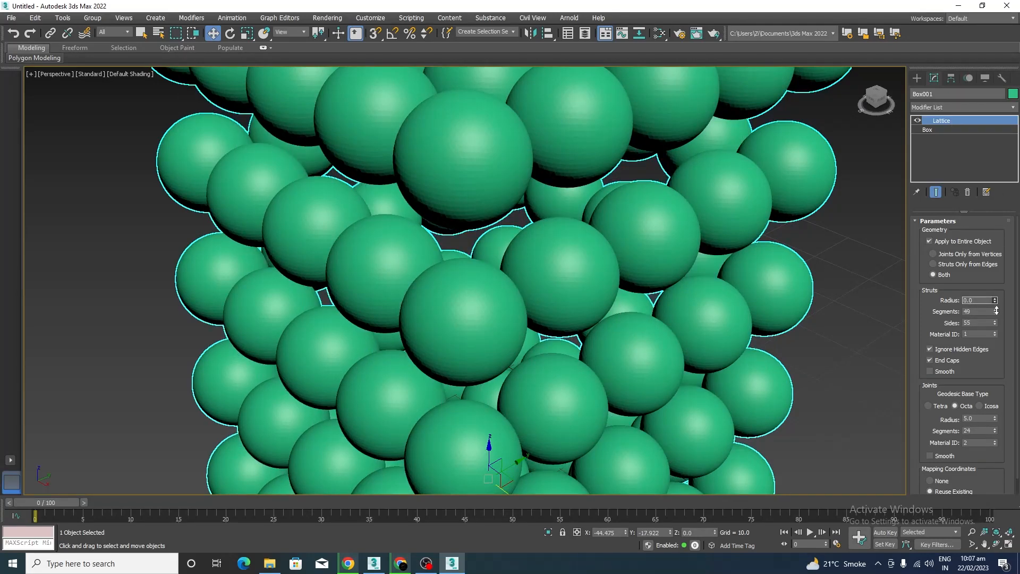
{"action": "left_click_drag", "start_coordinate": [997, 306], "coordinate": [1000, 302]}
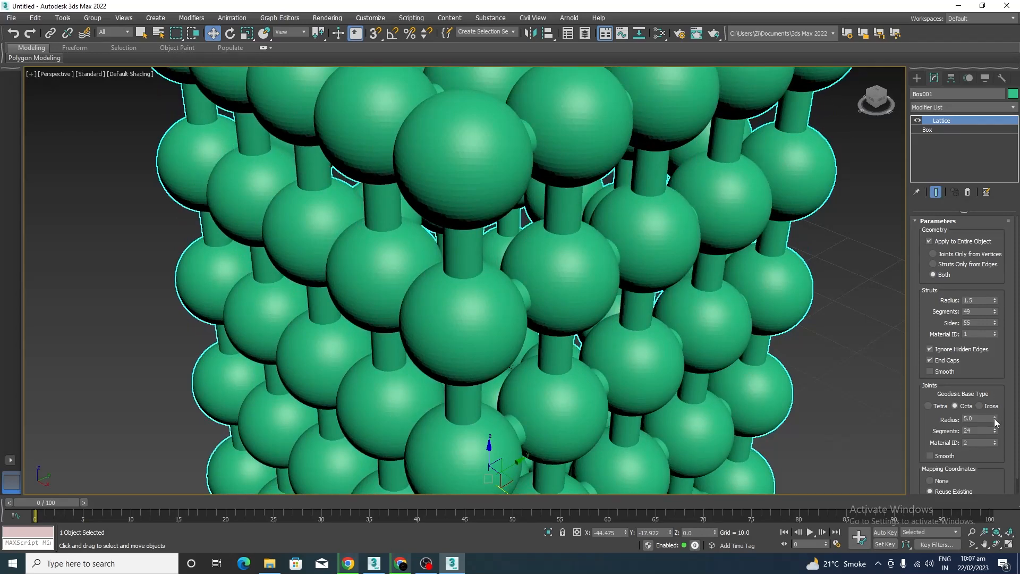
{"action": "left_click_drag", "start_coordinate": [996, 423], "coordinate": [997, 420]}
{"action": "scroll", "coordinate": [617, 243], "scroll_direction": "down", "scroll_amount": 3}
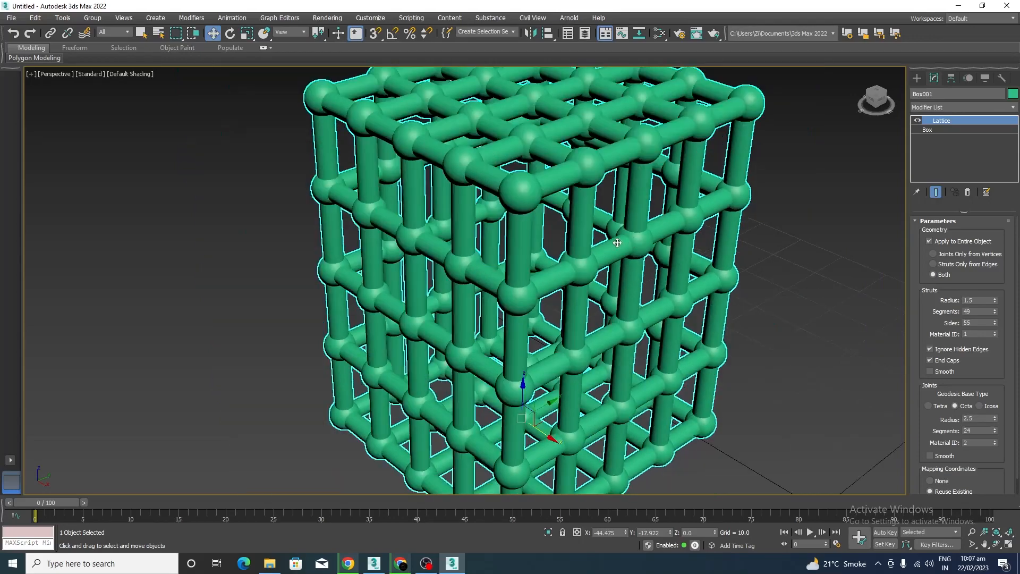
Step: Examine the lattice cage in perspective, in the front view and from an orbited orthographic angle
{"action": "scroll", "coordinate": [767, 295], "scroll_direction": "down", "scroll_amount": 3}
{"action": "middle_click_drag", "start_coordinate": [760, 290], "coordinate": [773, 327], "text": "alt"}
{"action": "left_click", "coordinate": [757, 308]}
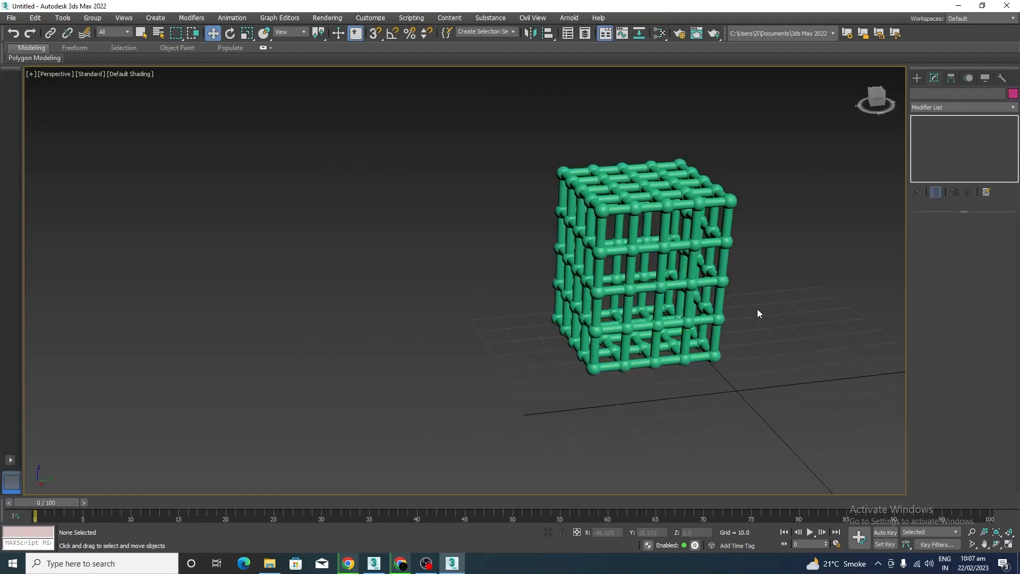
{"action": "key", "text": "f"}
{"action": "scroll", "coordinate": [757, 310], "scroll_direction": "down", "scroll_amount": 1}
{"action": "scroll", "coordinate": [479, 229], "scroll_direction": "up", "scroll_amount": 4}
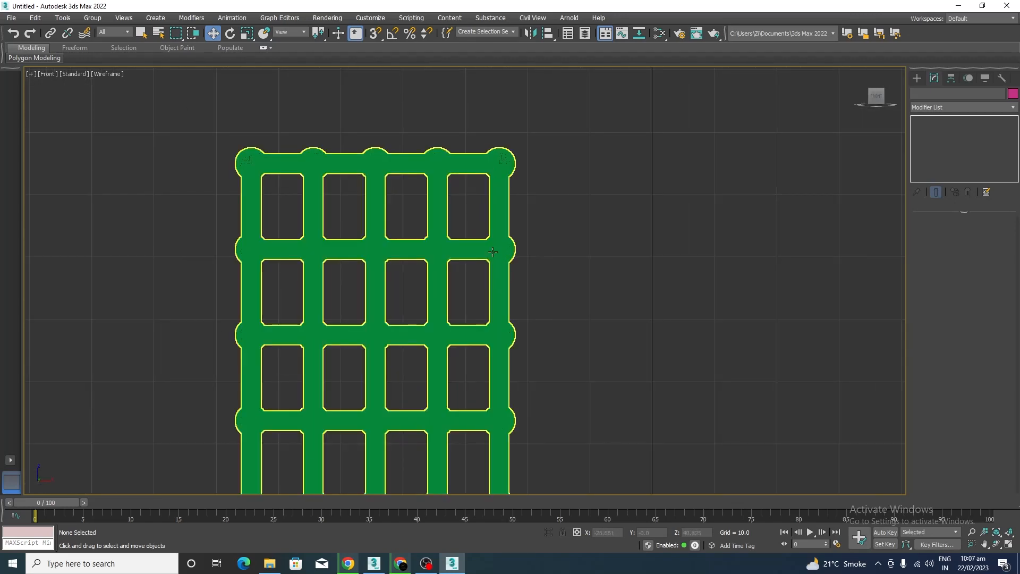
{"action": "left_click", "coordinate": [493, 251]}
{"action": "scroll", "coordinate": [536, 232], "scroll_direction": "down", "scroll_amount": 1}
{"action": "mouse_move", "coordinate": [591, 243]}
{"action": "middle_mouse_down", "text": "alt"}
{"action": "mouse_move", "coordinate": [600, 292]}
{"action": "mouse_move", "coordinate": [619, 313]}
{"action": "middle_mouse_up", "text": "alt"}
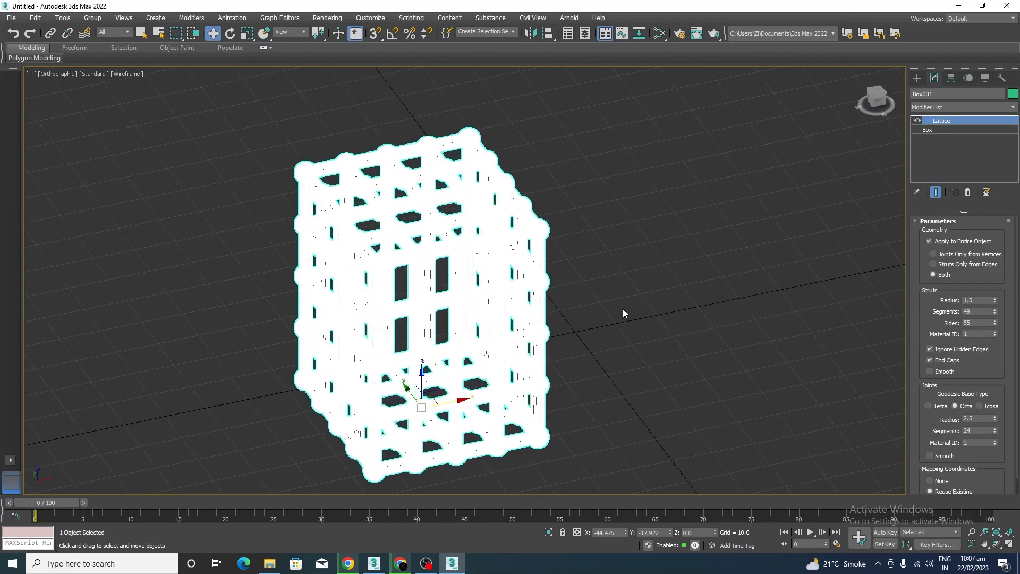
Step: Set the lattice struts to 3 sides and display the cage in default shading
{"action": "key", "text": "F3"}
{"action": "key", "text": "F3"}
{"action": "left_click_drag", "start_coordinate": [997, 328], "coordinate": [1000, 357]}
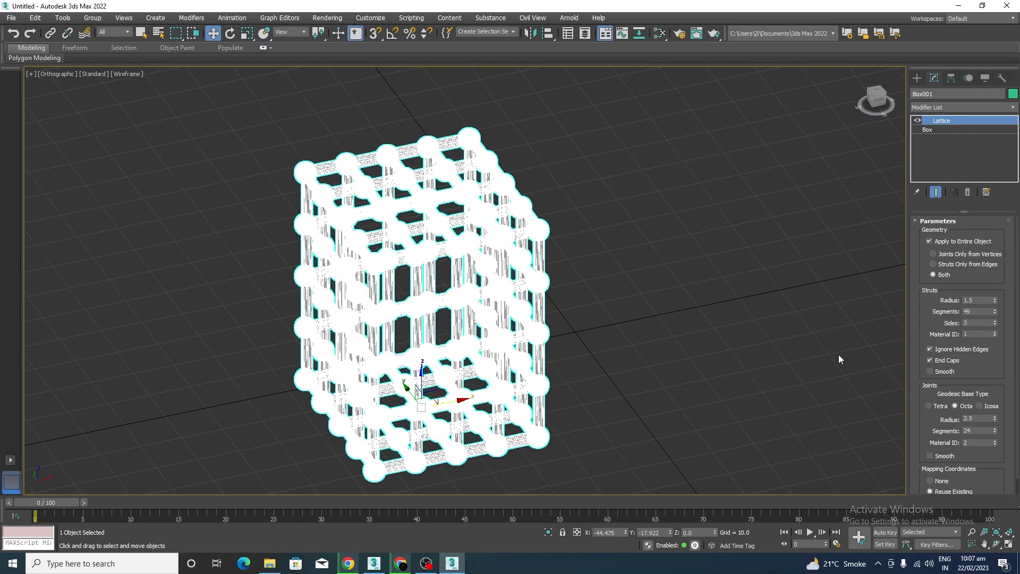
{"action": "key", "text": "F3"}
{"action": "scroll", "coordinate": [490, 329], "scroll_direction": "up", "scroll_amount": 4}
{"action": "scroll", "coordinate": [658, 271], "scroll_direction": "down", "scroll_amount": 4}
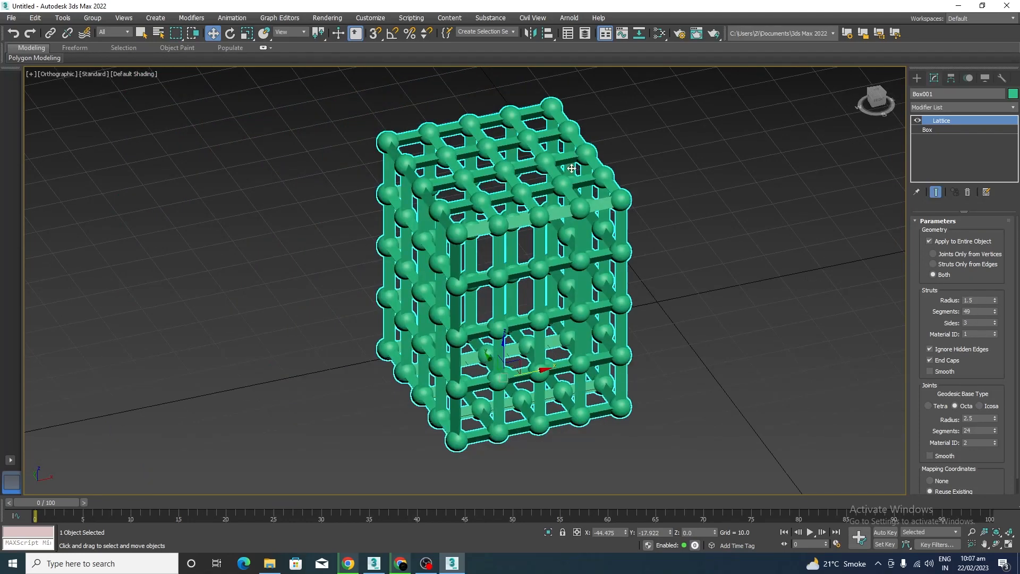
Step: Add a Bend modifier above the Lattice and set the bend angle to 45
{"action": "left_click", "coordinate": [1012, 108]}
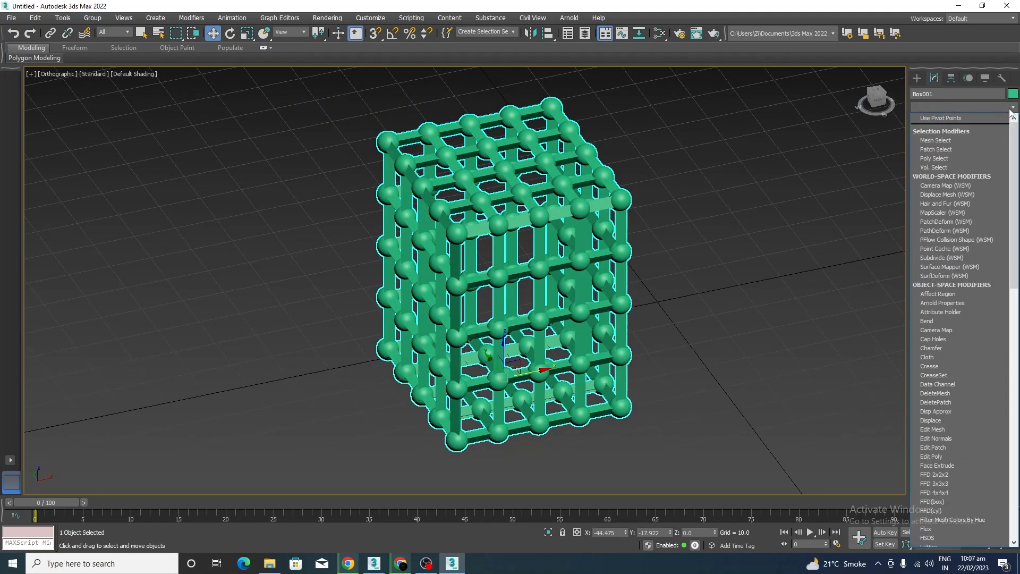
{"action": "key", "text": "b"}
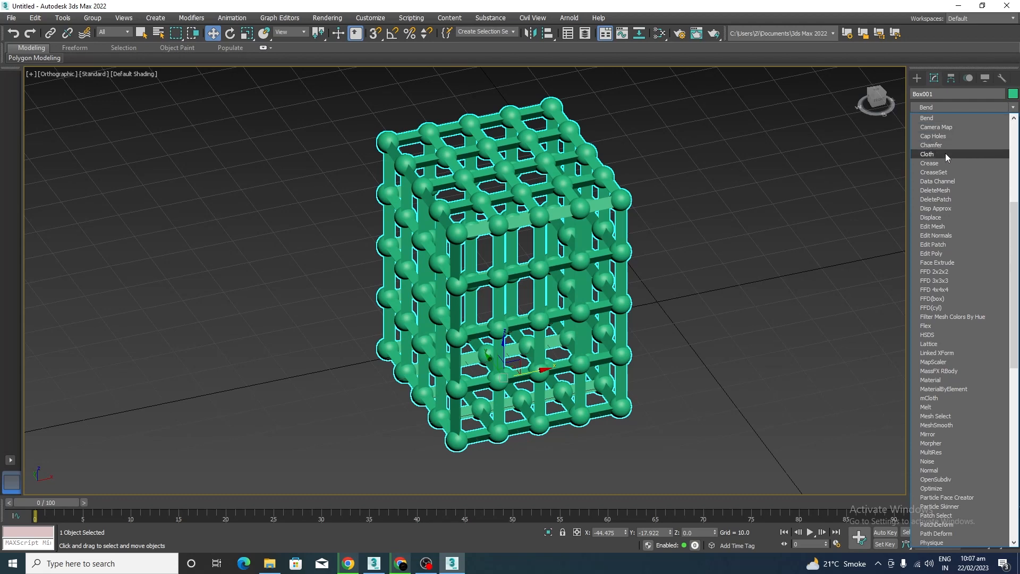
{"action": "left_click", "coordinate": [927, 118]}
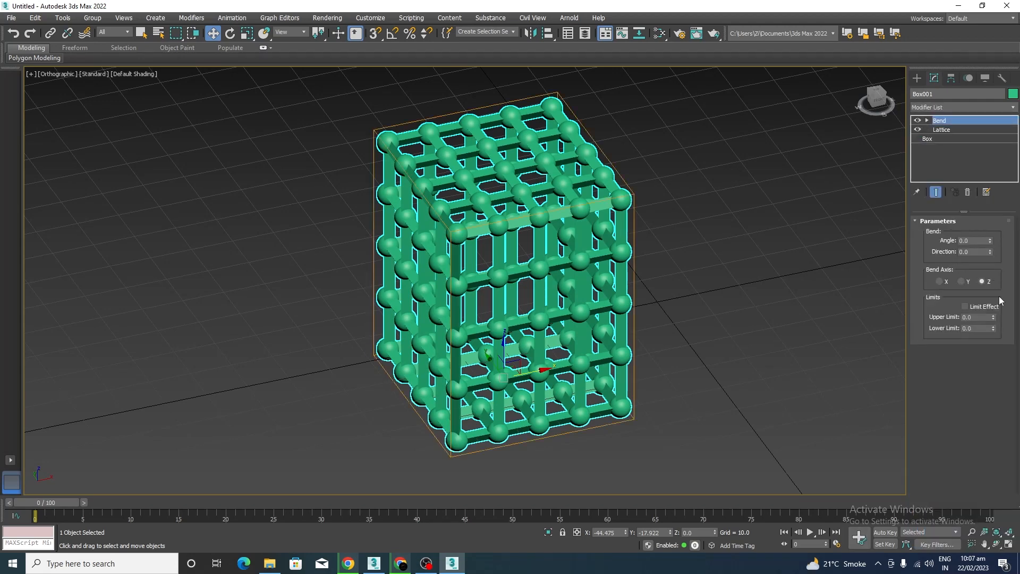
{"action": "left_click_drag", "start_coordinate": [990, 240], "coordinate": [15, 192]}
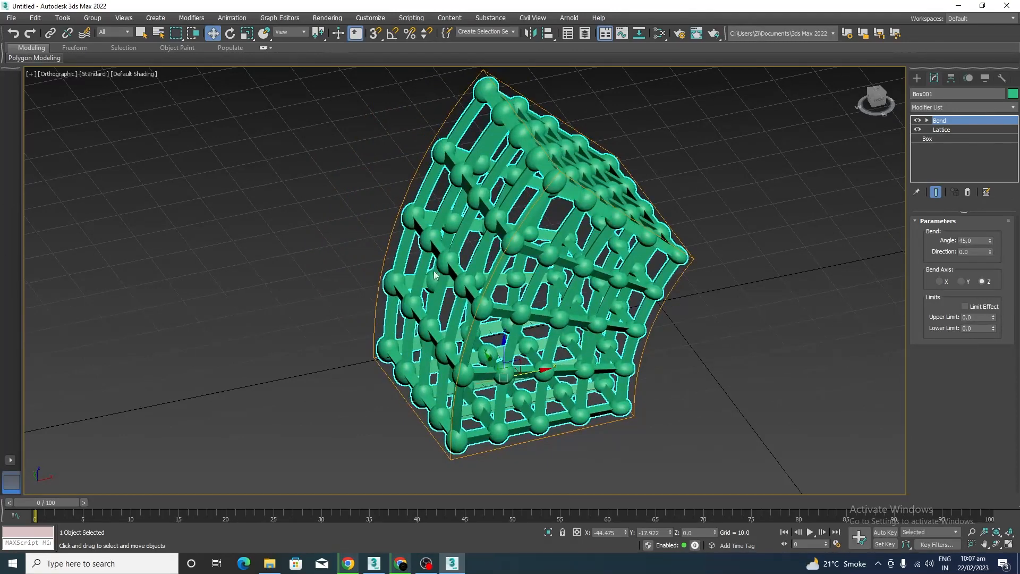
Step: Set the bend direction to -5 while trying the Y axis, and readjust the angle with the bend axis back on Z
{"action": "left_click", "coordinate": [962, 282]}
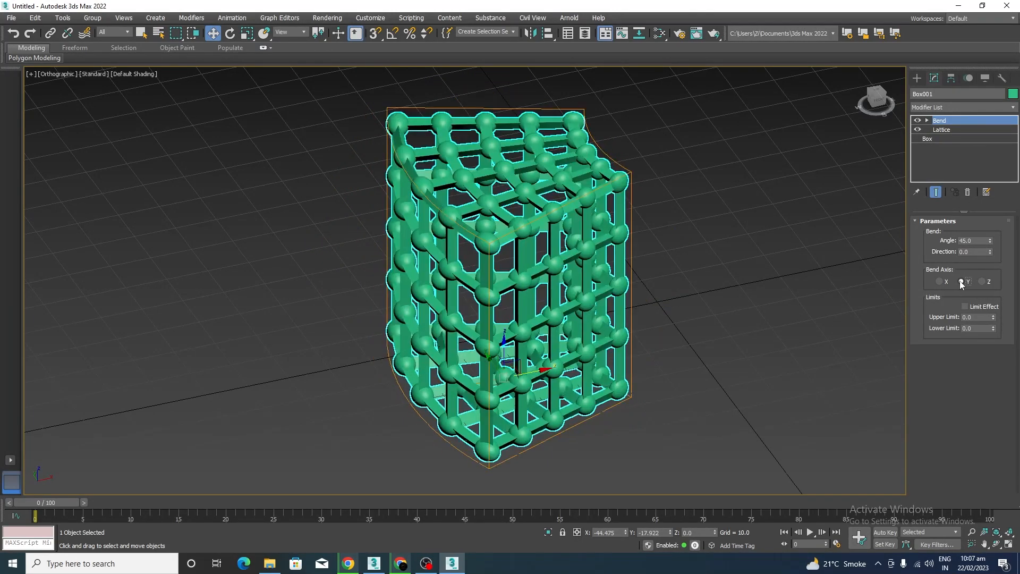
{"action": "mouse_move", "coordinate": [991, 256]}
{"action": "left_mouse_down"}
{"action": "mouse_move", "coordinate": [992, 298]}
{"action": "mouse_move", "coordinate": [994, 240]}
{"action": "mouse_move", "coordinate": [1001, 255]}
{"action": "left_mouse_up"}
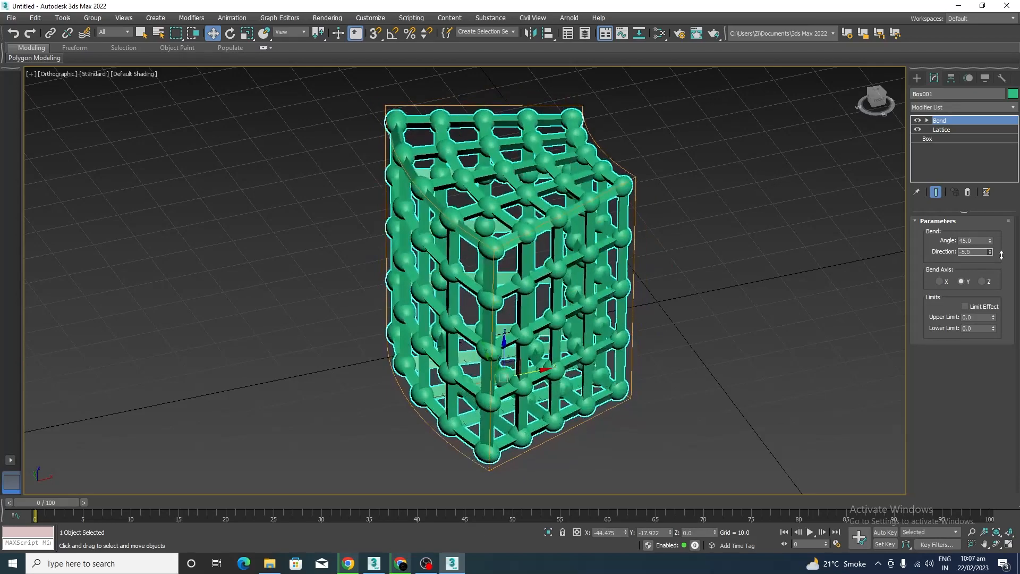
{"action": "left_click", "coordinate": [983, 282]}
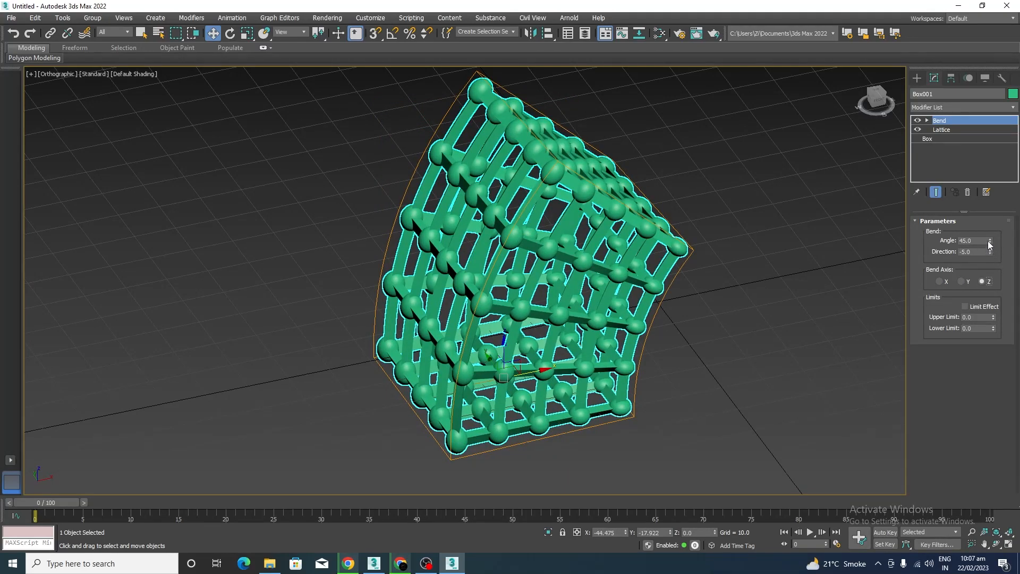
{"action": "left_click_drag", "start_coordinate": [990, 241], "coordinate": [996, 351]}
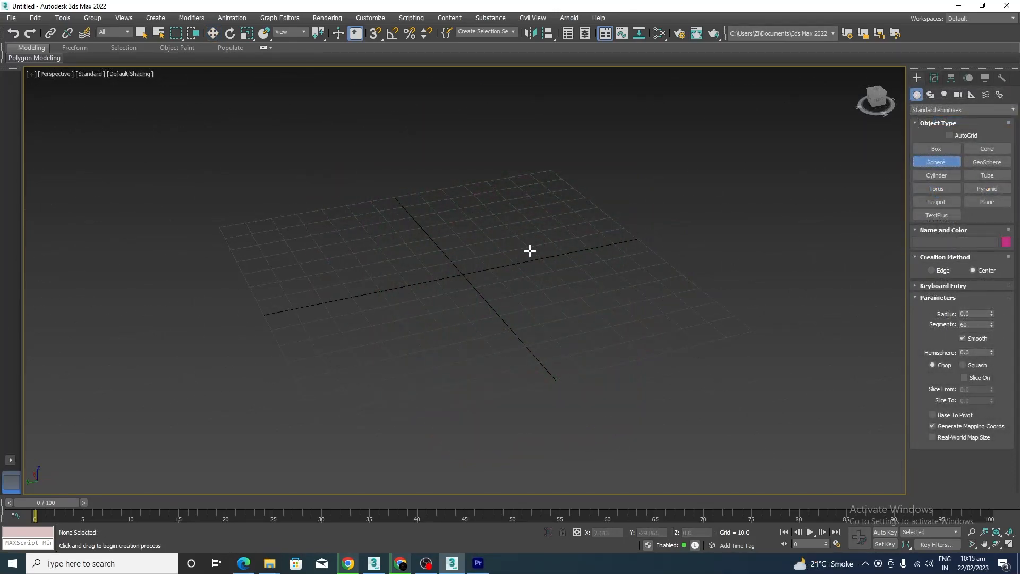
Step: Create a sphere with a radius of about 44 at the grid centre and open its parameters in the maximized perspective view
{"action": "key", "text": "alt+w"}
{"action": "left_click", "coordinate": [685, 390]}
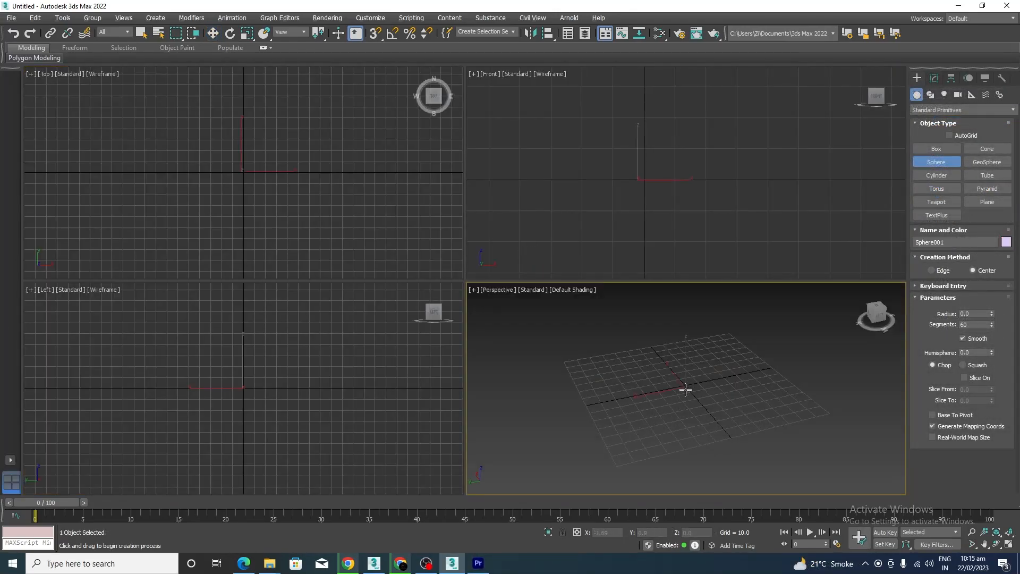
{"action": "left_click_drag", "start_coordinate": [686, 390], "coordinate": [697, 417]}
{"action": "right_click", "coordinate": [697, 416]}
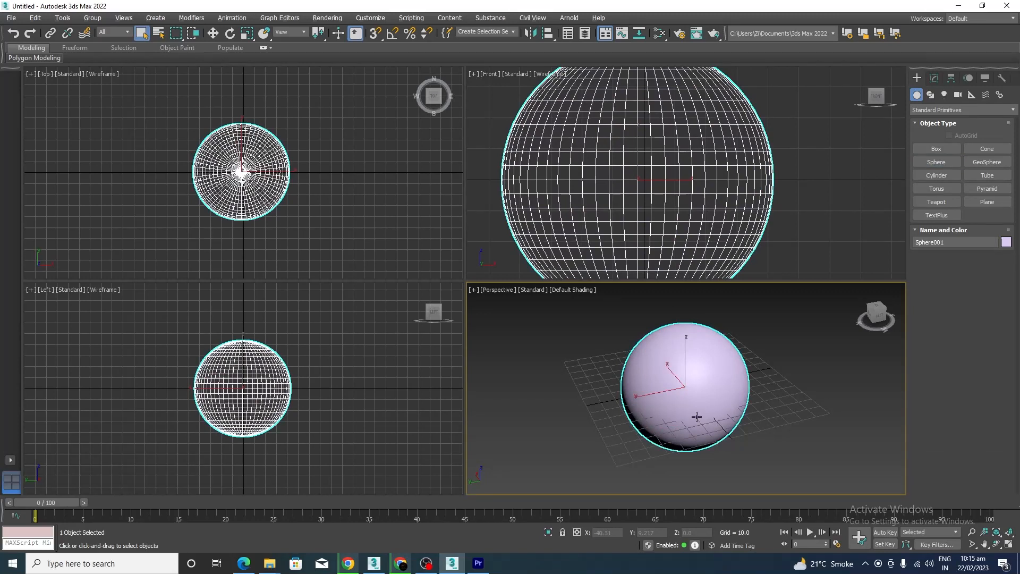
{"action": "key", "text": "alt+w"}
{"action": "left_click", "coordinate": [934, 78]}
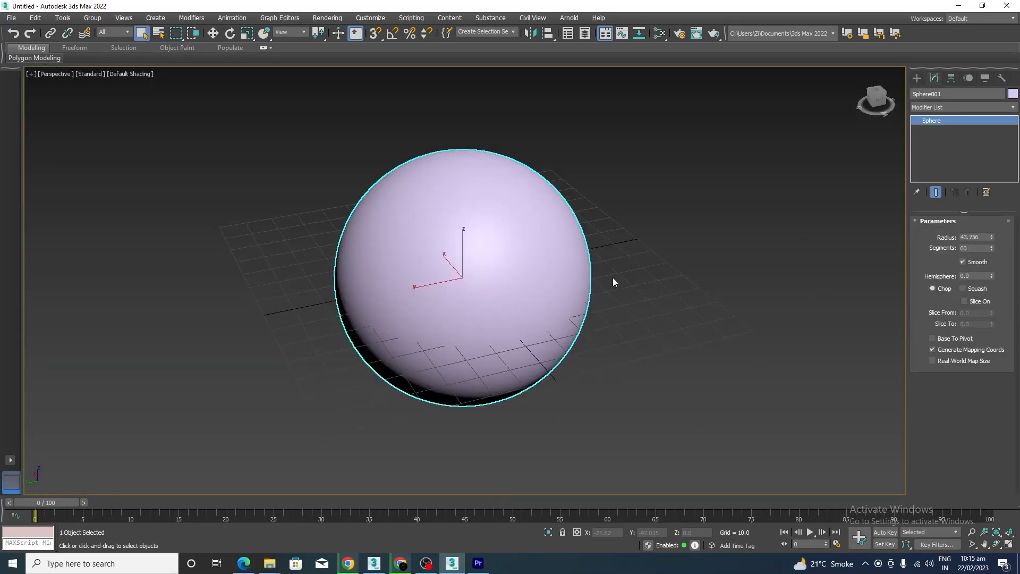
Step: Display the sphere with edged faces and examine its segment grid from several angles
{"action": "middle_click_drag", "start_coordinate": [622, 381], "coordinate": [654, 371], "text": "alt"}
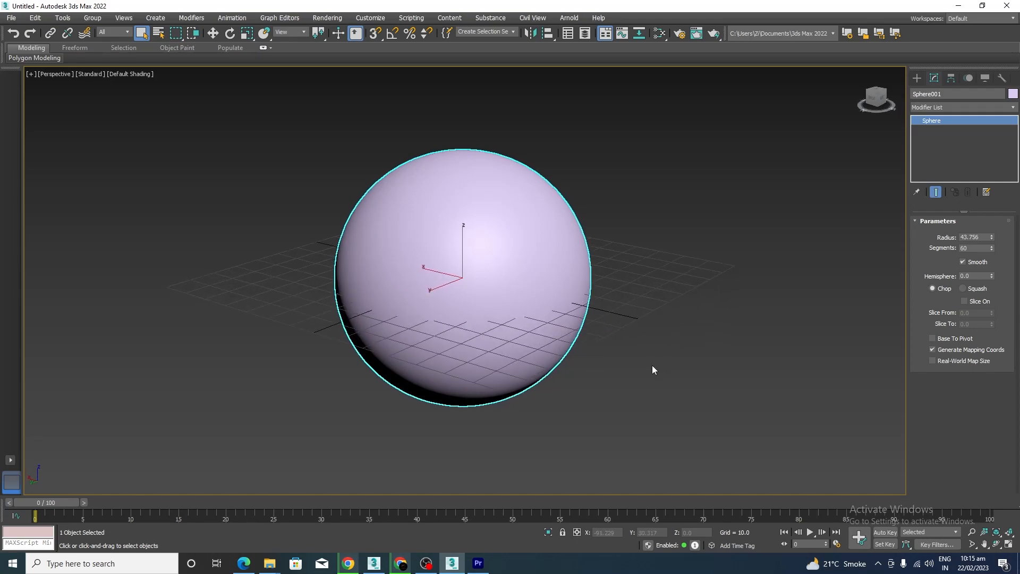
{"action": "key", "text": "F3"}
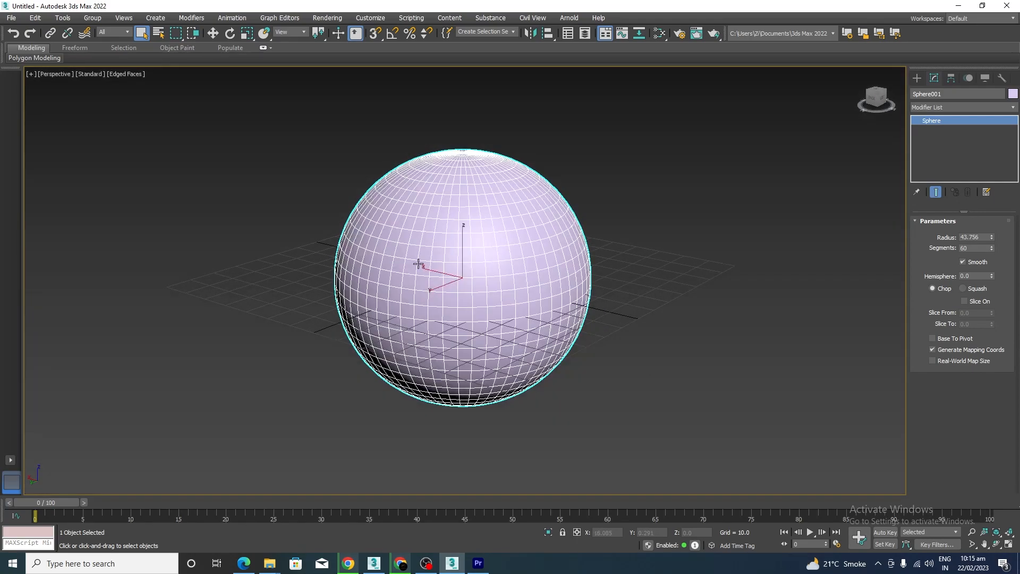
{"action": "scroll", "coordinate": [537, 298], "scroll_direction": "up", "scroll_amount": 3}
{"action": "scroll", "coordinate": [523, 284], "scroll_direction": "down", "scroll_amount": 3}
{"action": "middle_click_drag", "start_coordinate": [574, 327], "coordinate": [487, 326], "text": "alt"}
{"action": "scroll", "coordinate": [488, 318], "scroll_direction": "up", "scroll_amount": 3}
{"action": "scroll", "coordinate": [681, 257], "scroll_direction": "down", "scroll_amount": 3}
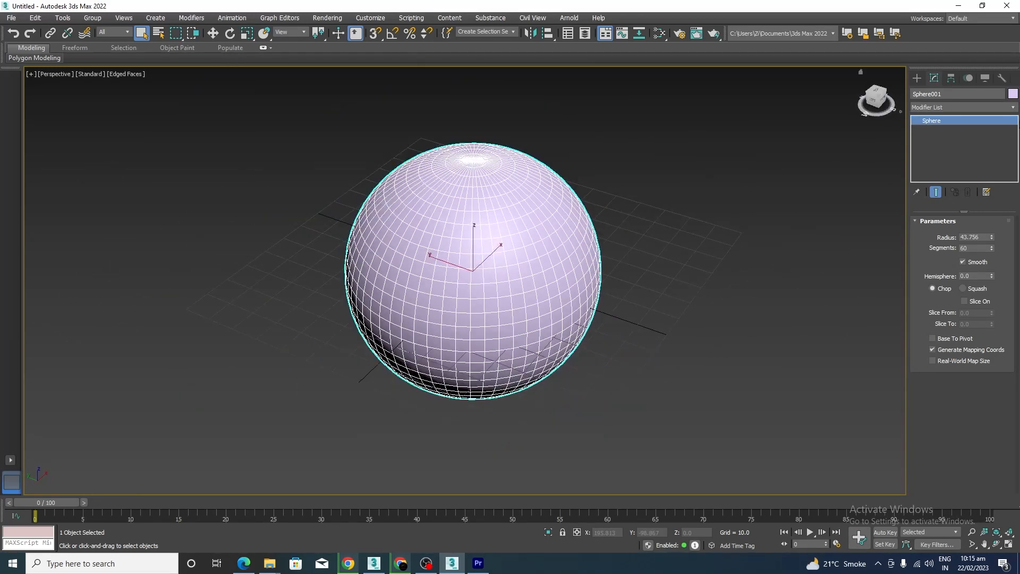
Step: Apply a Lattice modifier to the sphere with a strut radius of 0.5 and a joint radius of 1.0
{"action": "left_click", "coordinate": [956, 107]}
{"action": "key", "text": "l"}
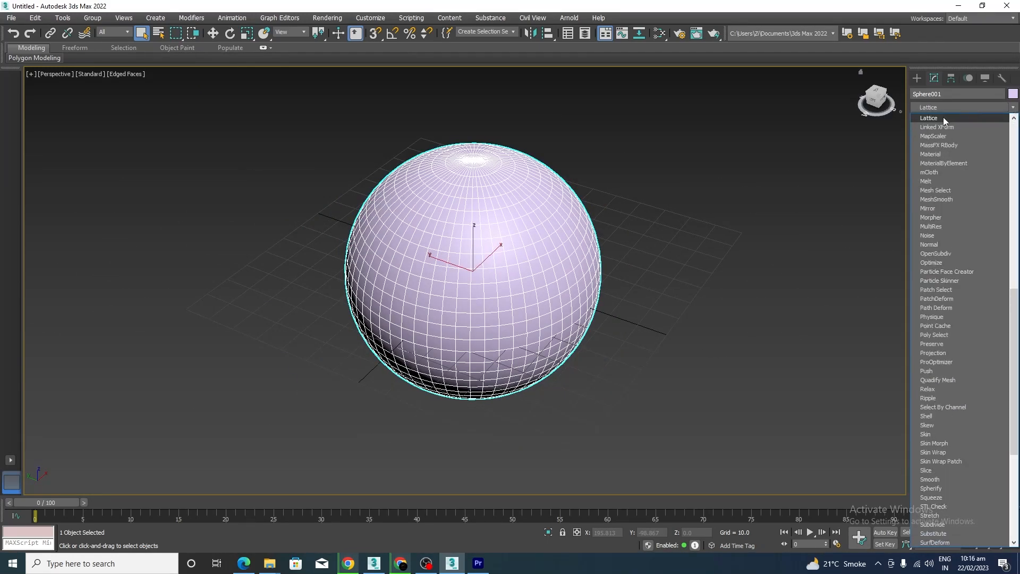
{"action": "left_click", "coordinate": [942, 117]}
{"action": "scroll", "coordinate": [645, 297], "scroll_direction": "up", "scroll_amount": 5}
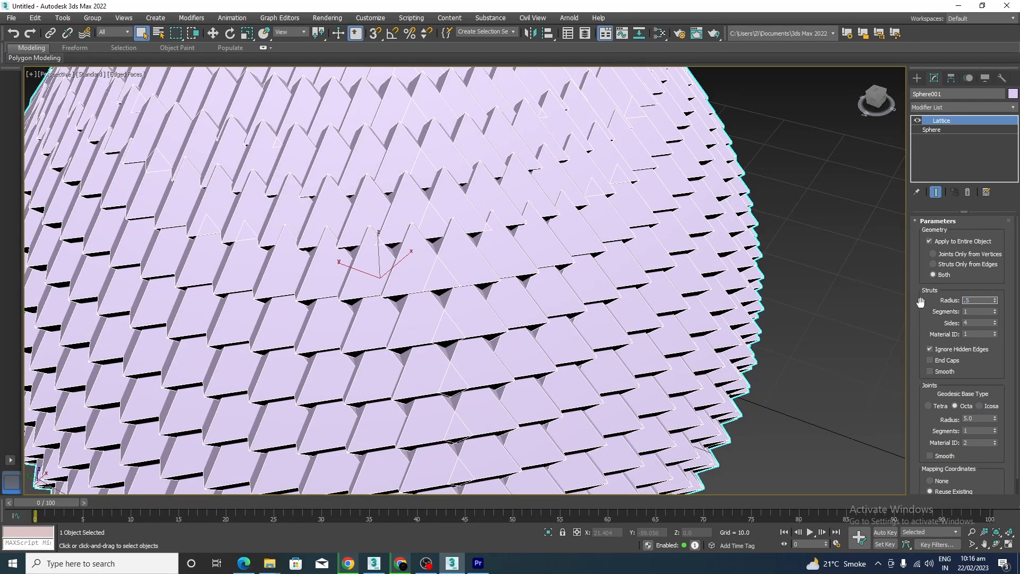
{"action": "double_click", "coordinate": [968, 419]}
{"action": "key", "text": "Return"}
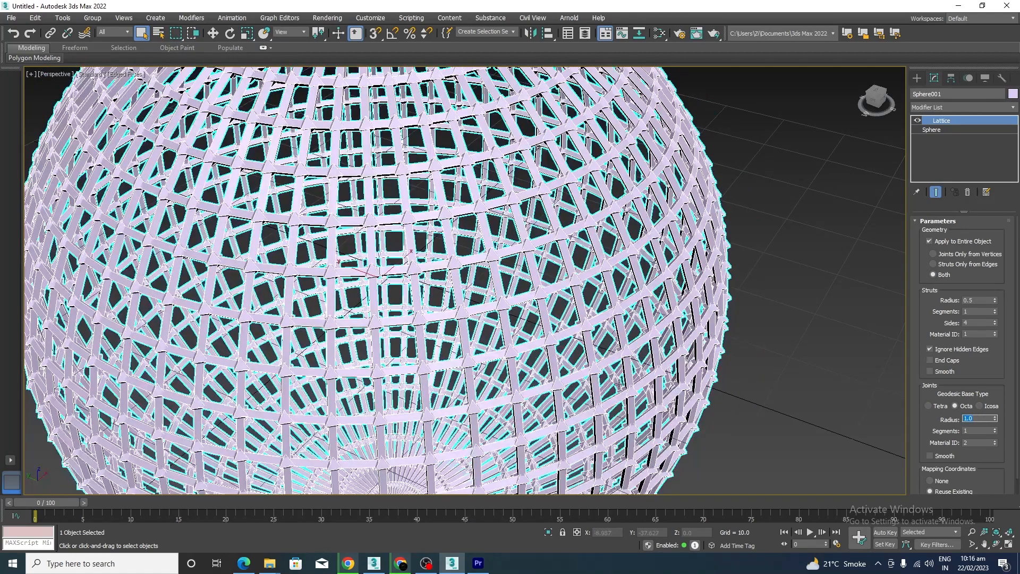
Step: Set the sphere lattice's strut sides to 20 and joint segments to 20, and check the rounded result up close
{"action": "scroll", "coordinate": [505, 346], "scroll_direction": "up", "scroll_amount": 5}
{"action": "scroll", "coordinate": [493, 322], "scroll_direction": "up", "scroll_amount": 5}
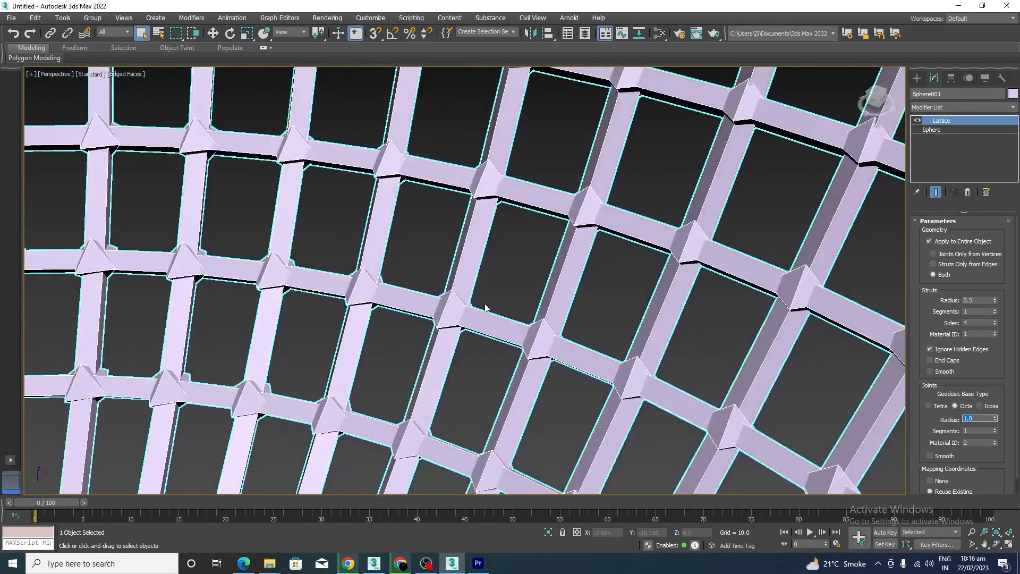
{"action": "left_click", "coordinate": [969, 322]}
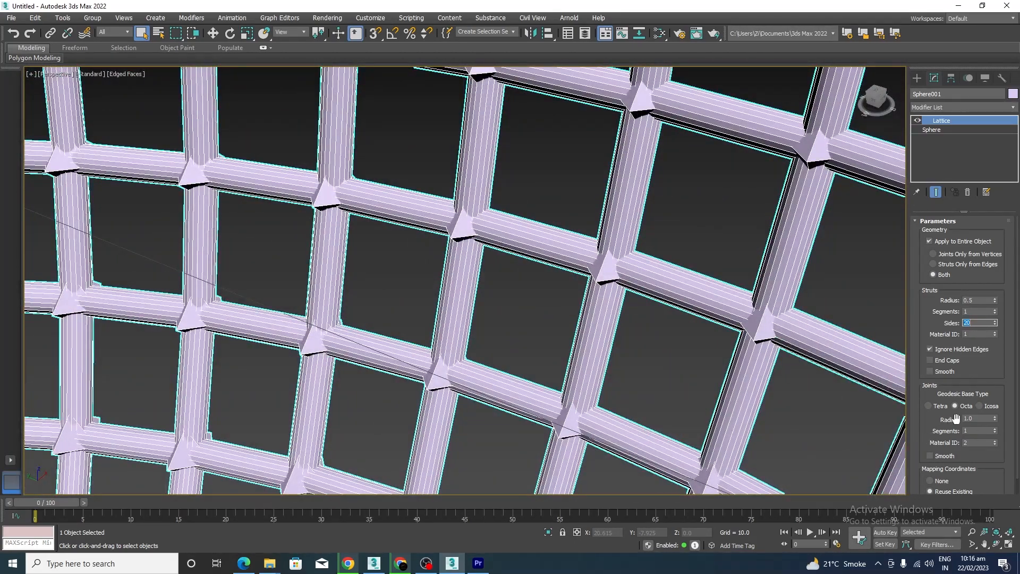
{"action": "double_click", "coordinate": [976, 431]}
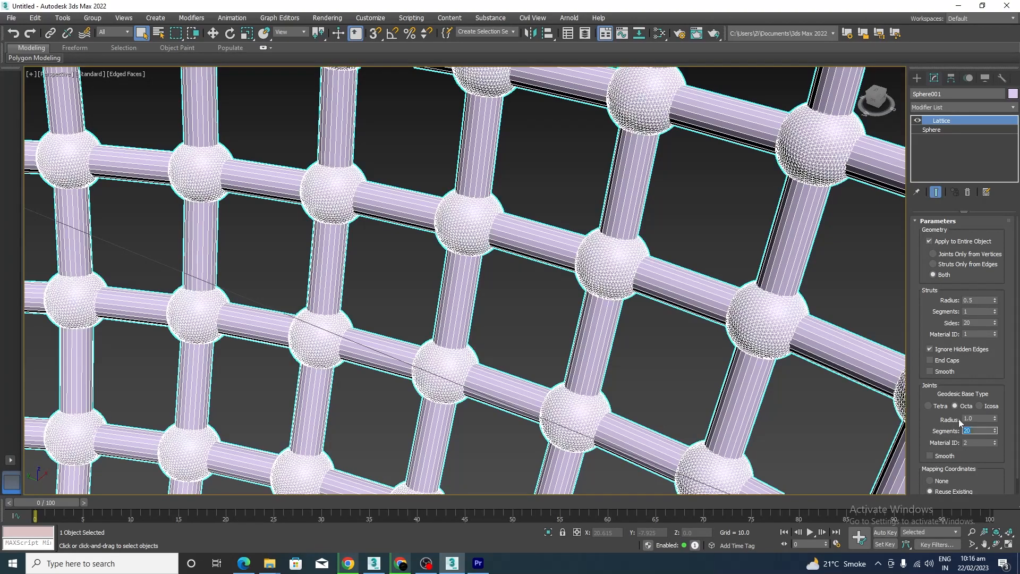
{"action": "scroll", "coordinate": [690, 340], "scroll_direction": "down", "scroll_amount": 4}
{"action": "left_click", "coordinate": [688, 340]}
{"action": "scroll", "coordinate": [659, 311], "scroll_direction": "up", "scroll_amount": 8}
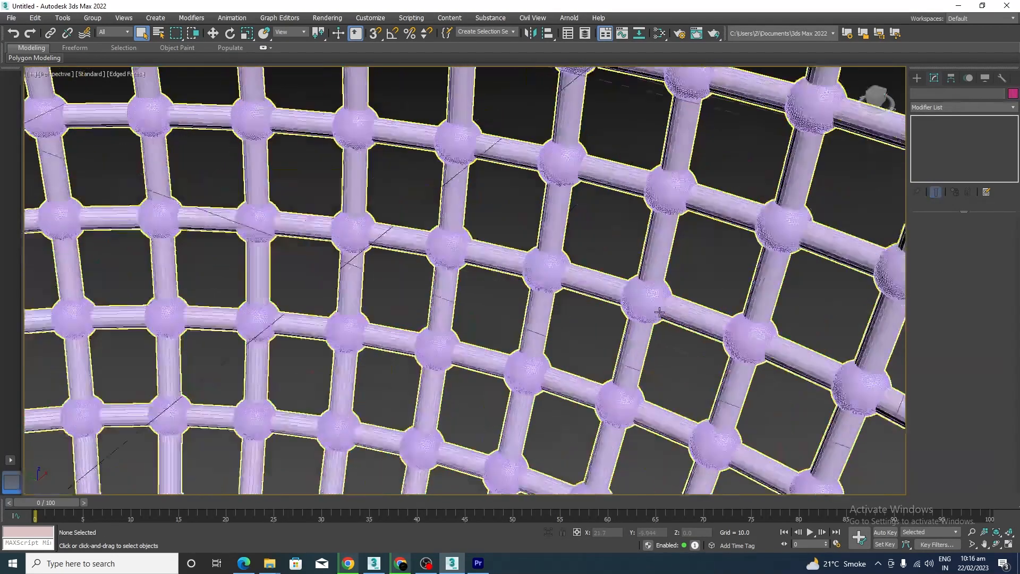
Step: Select the sphere lattice and move it slightly upward in the left view, to a height of about 4.8
{"action": "left_click", "coordinate": [650, 305]}
{"action": "scroll", "coordinate": [682, 337], "scroll_direction": "down", "scroll_amount": 12}
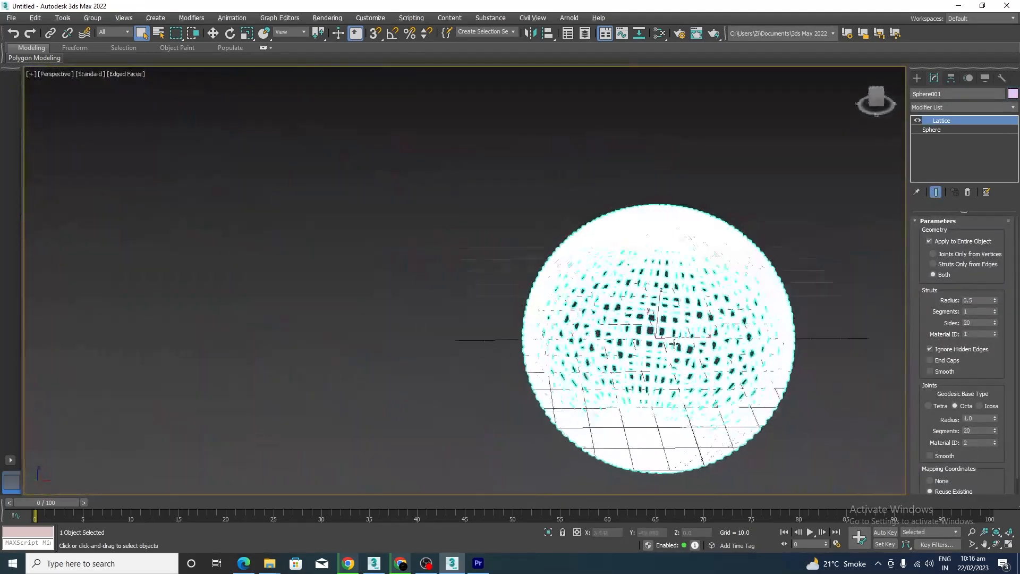
{"action": "middle_click_drag", "start_coordinate": [674, 344], "coordinate": [691, 348], "text": "alt"}
{"action": "scroll", "coordinate": [698, 351], "scroll_direction": "up", "scroll_amount": 4}
{"action": "key", "text": "l"}
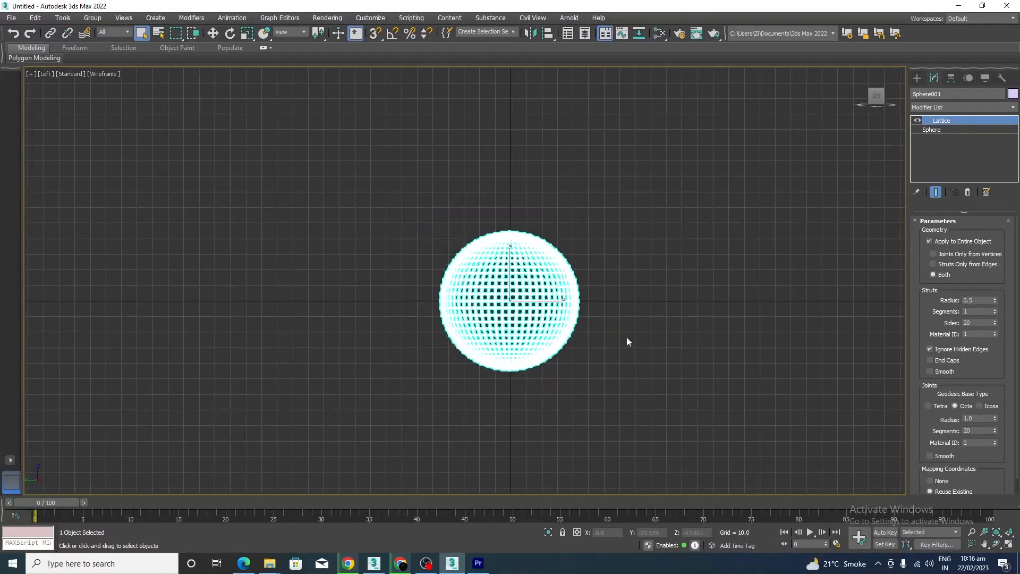
{"action": "scroll", "coordinate": [453, 274], "scroll_direction": "up", "scroll_amount": 5}
{"action": "key", "text": "w"}
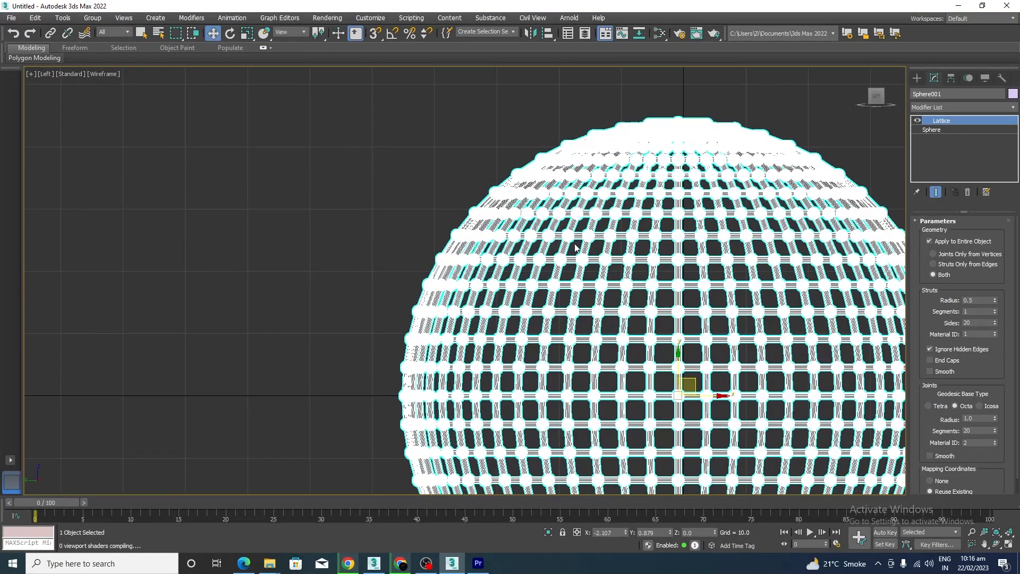
{"action": "scroll", "coordinate": [553, 234], "scroll_direction": "down", "scroll_amount": 3}
{"action": "scroll", "coordinate": [606, 290], "scroll_direction": "up", "scroll_amount": 3}
{"action": "scroll", "coordinate": [607, 285], "scroll_direction": "down", "scroll_amount": 2}
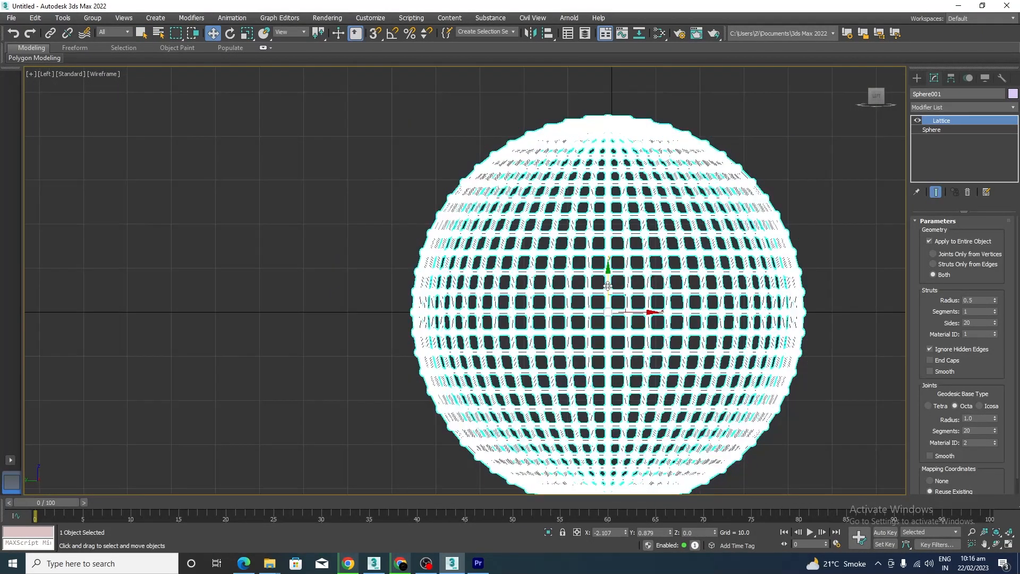
{"action": "left_click_drag", "start_coordinate": [608, 284], "coordinate": [595, 264]}
{"action": "scroll", "coordinate": [579, 268], "scroll_direction": "down", "scroll_amount": 6}
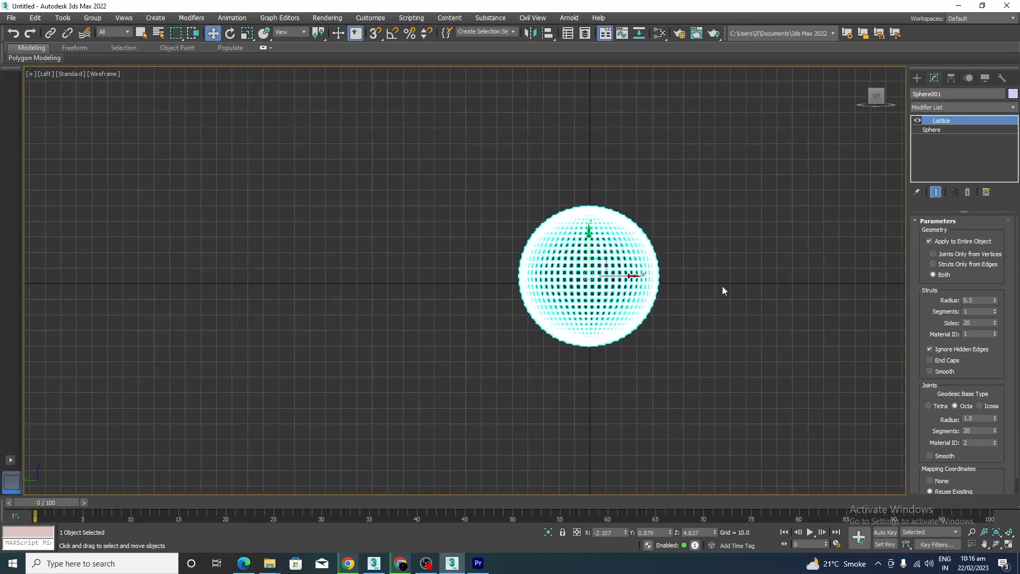
Step: Display the sphere lattice shaded, inspect it from several angles, and delete it from the scene
{"action": "middle_click_drag", "start_coordinate": [707, 268], "coordinate": [588, 304], "text": "alt"}
{"action": "scroll", "coordinate": [590, 300], "scroll_direction": "up", "scroll_amount": 5}
{"action": "key", "text": "F3"}
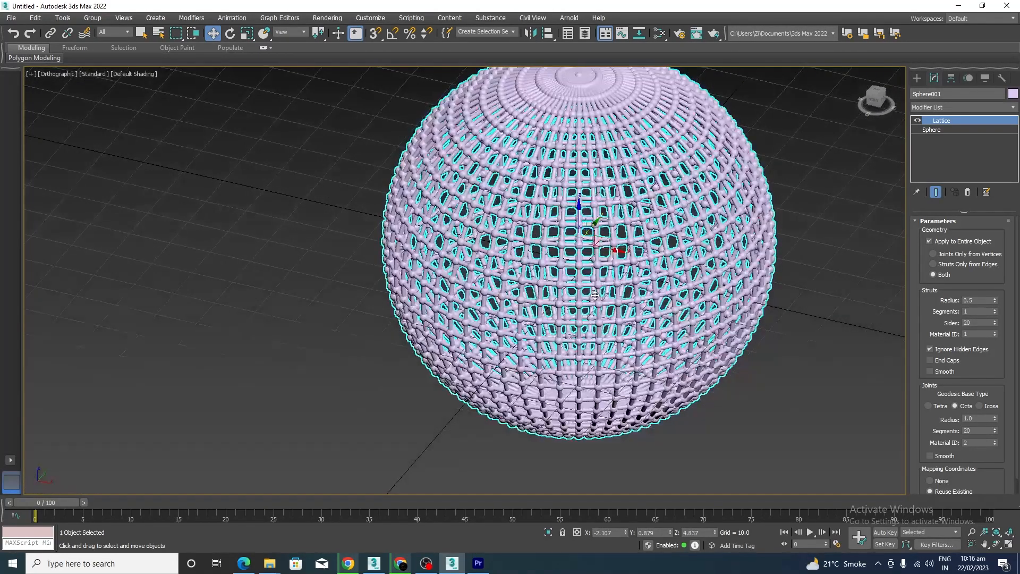
{"action": "middle_click_drag", "start_coordinate": [702, 329], "coordinate": [611, 258], "text": "alt"}
{"action": "scroll", "coordinate": [611, 258], "scroll_direction": "up", "scroll_amount": 5}
{"action": "scroll", "coordinate": [627, 292], "scroll_direction": "down", "scroll_amount": 3}
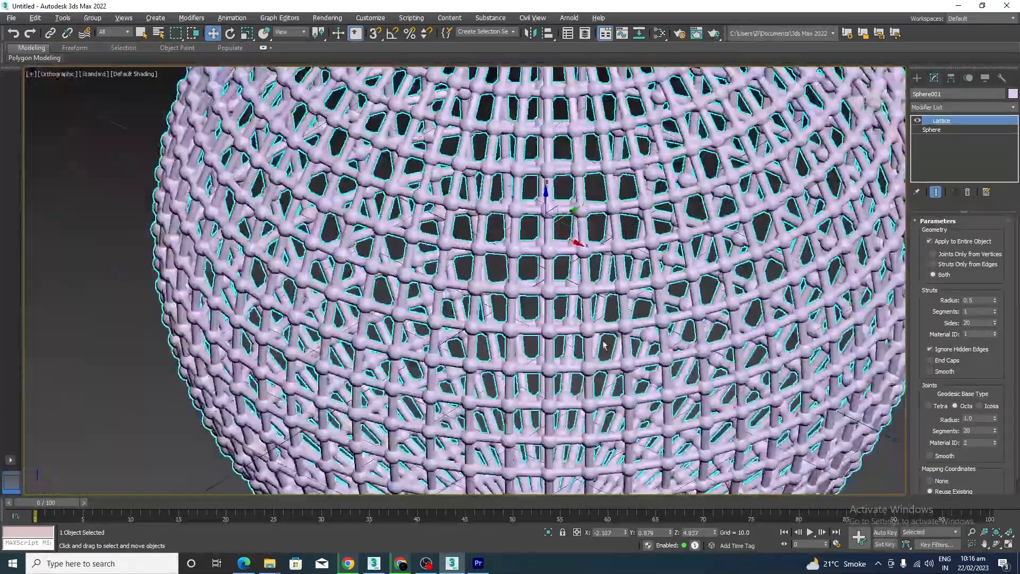
{"action": "scroll", "coordinate": [656, 352], "scroll_direction": "down", "scroll_amount": 4}
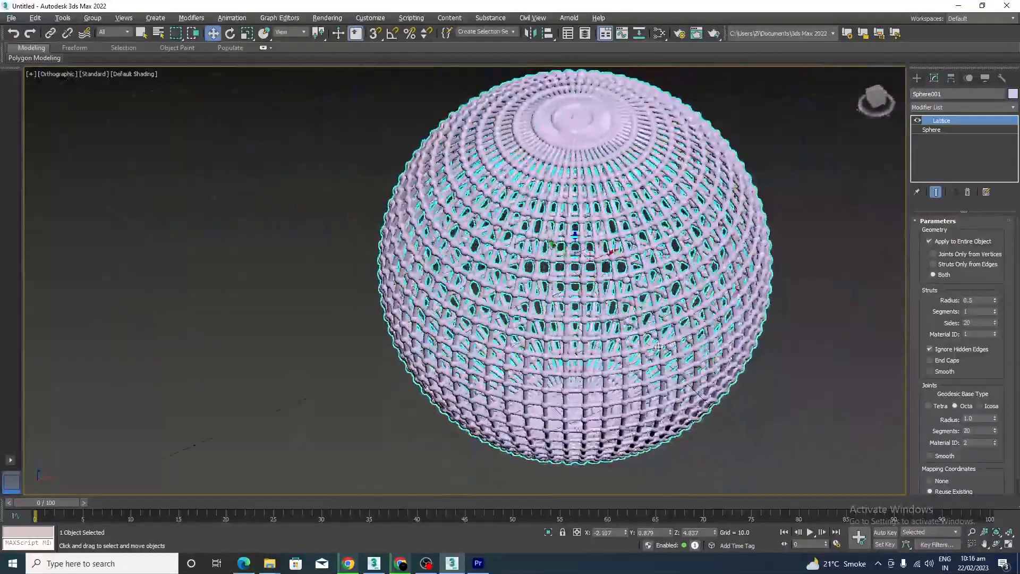
{"action": "scroll", "coordinate": [761, 189], "scroll_direction": "down", "scroll_amount": 2}
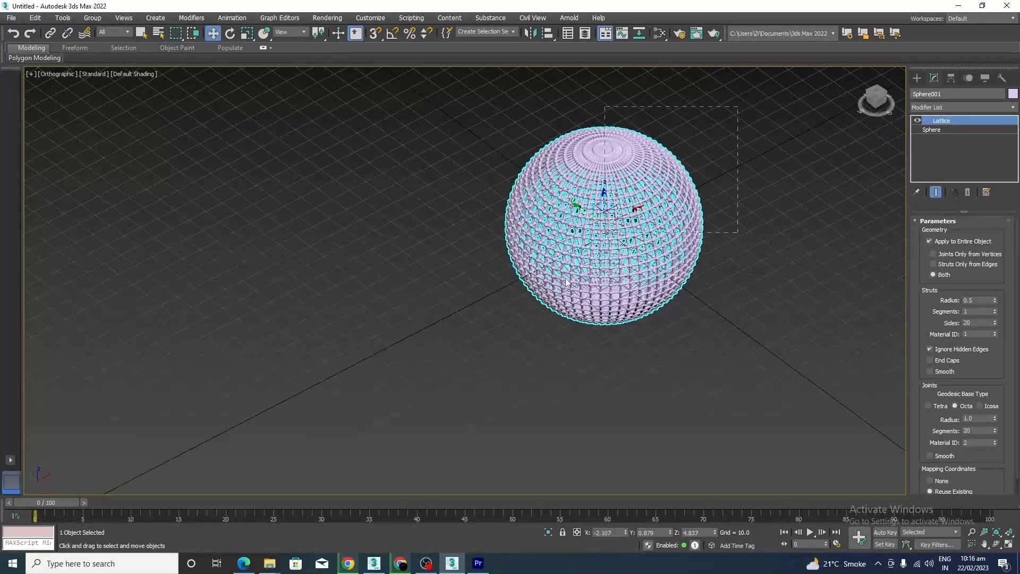
{"action": "key", "text": "Delete"}
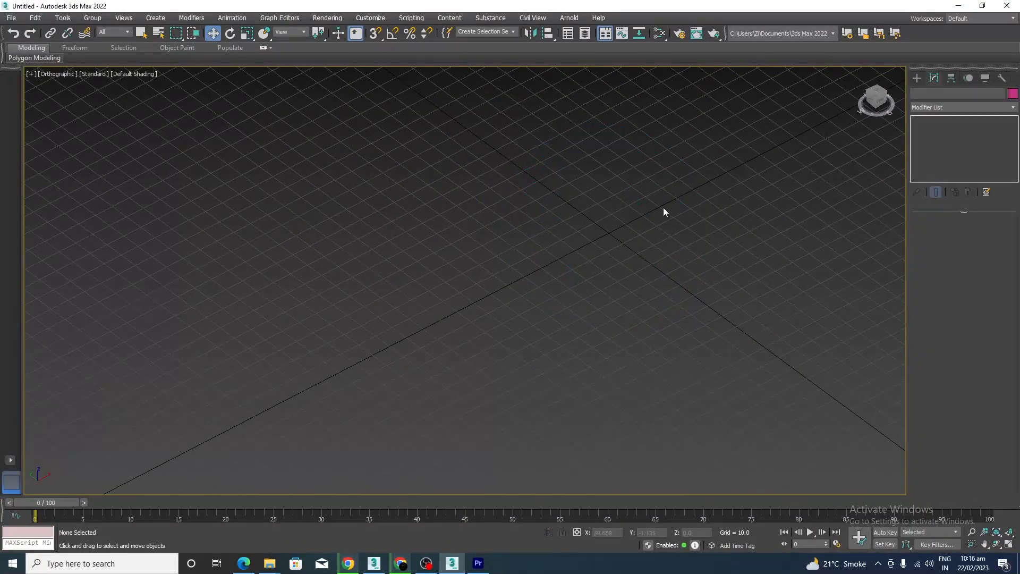
Step: Create a cylinder near the grid centre with a radius of about 55 and a height of about 146
{"action": "left_click", "coordinate": [917, 78]}
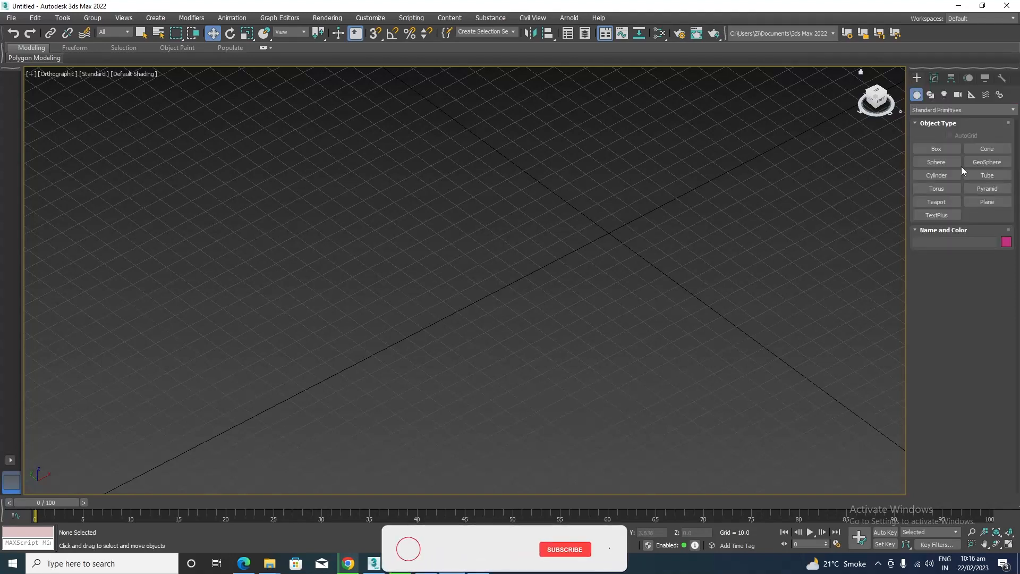
{"action": "left_click", "coordinate": [929, 176]}
{"action": "left_click_drag", "start_coordinate": [620, 234], "coordinate": [654, 307]}
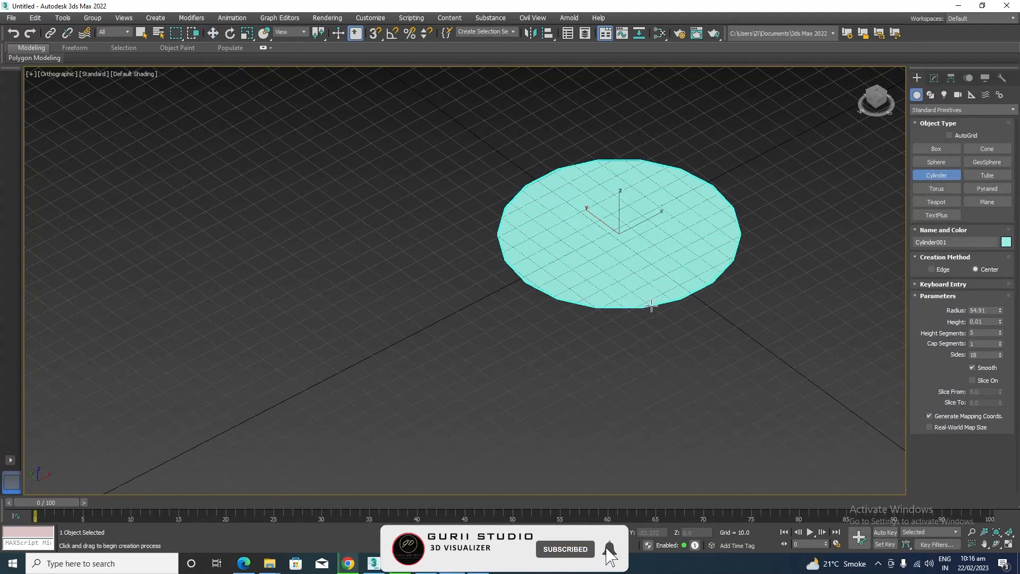
{"action": "scroll", "coordinate": [655, 307], "scroll_direction": "down", "scroll_amount": 4}
{"action": "left_click", "coordinate": [655, 144]}
{"action": "right_click", "coordinate": [656, 144]}
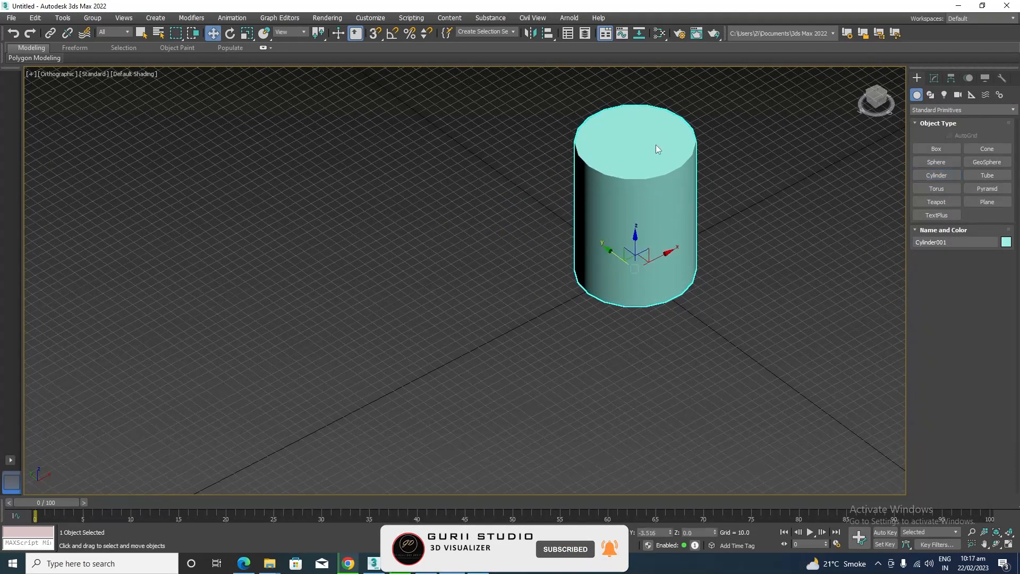
Step: Check the cylinder's segments in wireframe from the front and apply an FFD 2x2x2 modifier to it
{"action": "left_click", "coordinate": [741, 221]}
{"action": "key", "text": "f"}
{"action": "scroll", "coordinate": [633, 271], "scroll_direction": "down", "scroll_amount": 5}
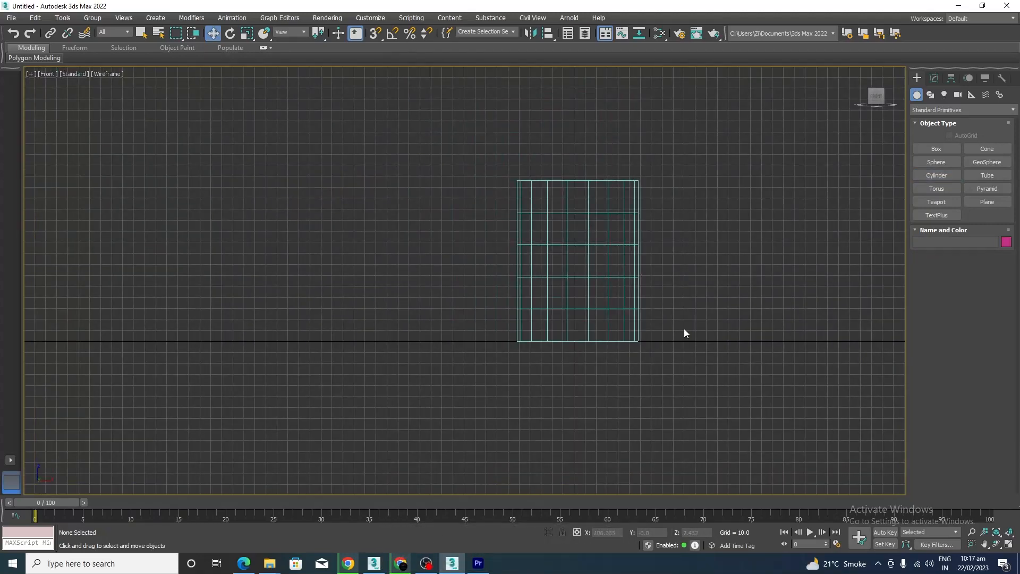
{"action": "scroll", "coordinate": [610, 210], "scroll_direction": "up", "scroll_amount": 2}
{"action": "left_click", "coordinate": [607, 215]}
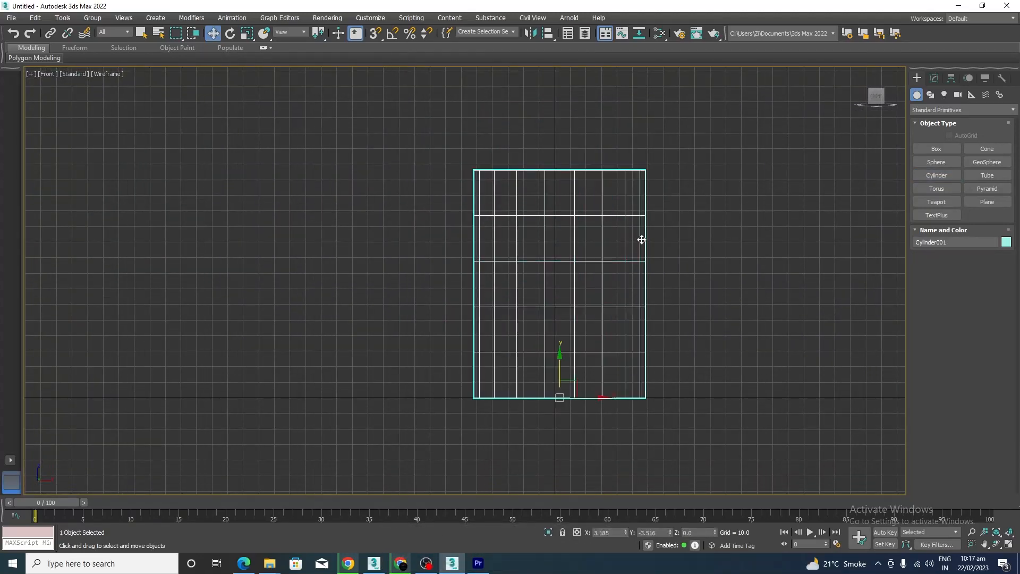
{"action": "middle_click_drag", "start_coordinate": [658, 246], "coordinate": [667, 278], "text": "alt"}
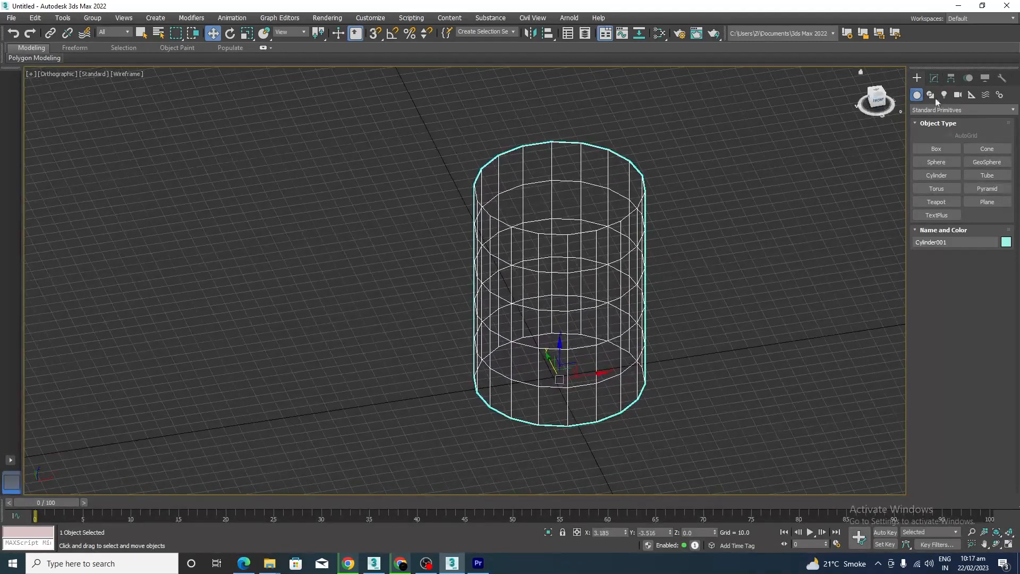
{"action": "left_click", "coordinate": [934, 78]}
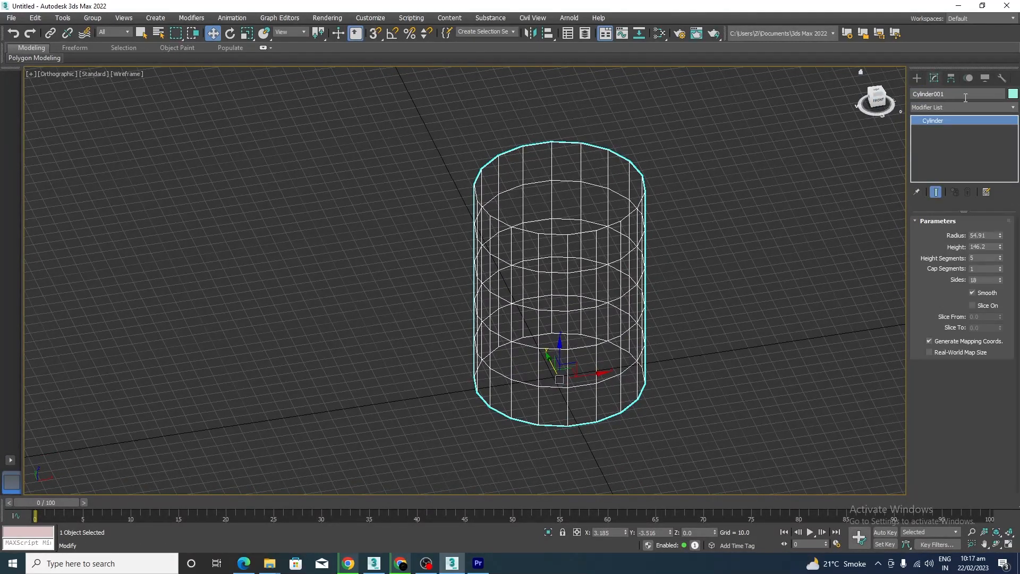
{"action": "left_click", "coordinate": [1013, 109]}
{"action": "scroll", "coordinate": [956, 239], "scroll_direction": "down", "scroll_amount": 5}
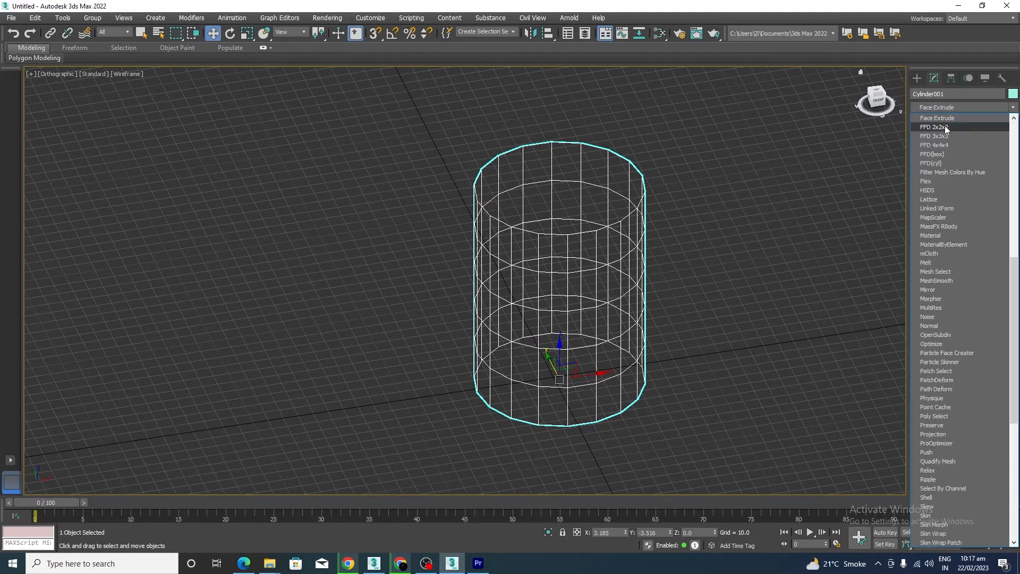
{"action": "left_click", "coordinate": [947, 133]}
Step: Scale the FFD's upper control points outward in the left view to flare the cylinder into a bucket, and display it shaded
{"action": "key", "text": "l"}
{"action": "scroll", "coordinate": [635, 352], "scroll_direction": "down", "scroll_amount": 6}
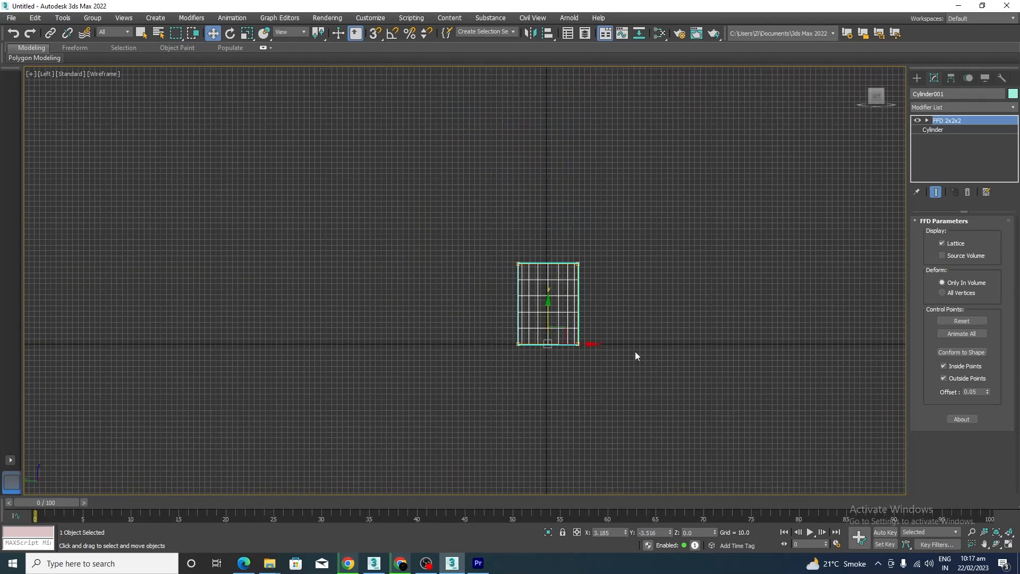
{"action": "scroll", "coordinate": [614, 248], "scroll_direction": "up", "scroll_amount": 3}
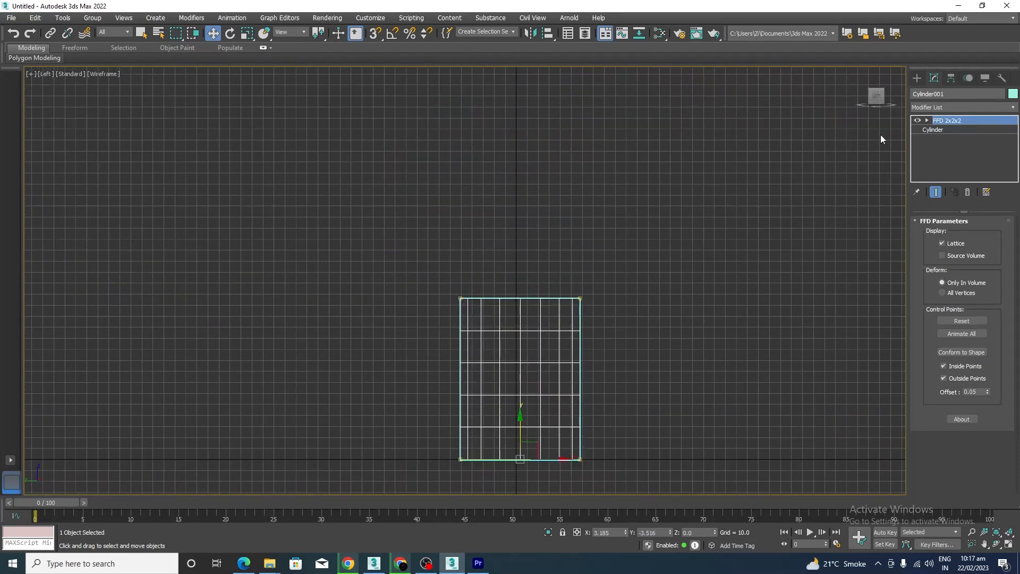
{"action": "left_click", "coordinate": [927, 121]}
{"action": "left_click", "coordinate": [967, 130]}
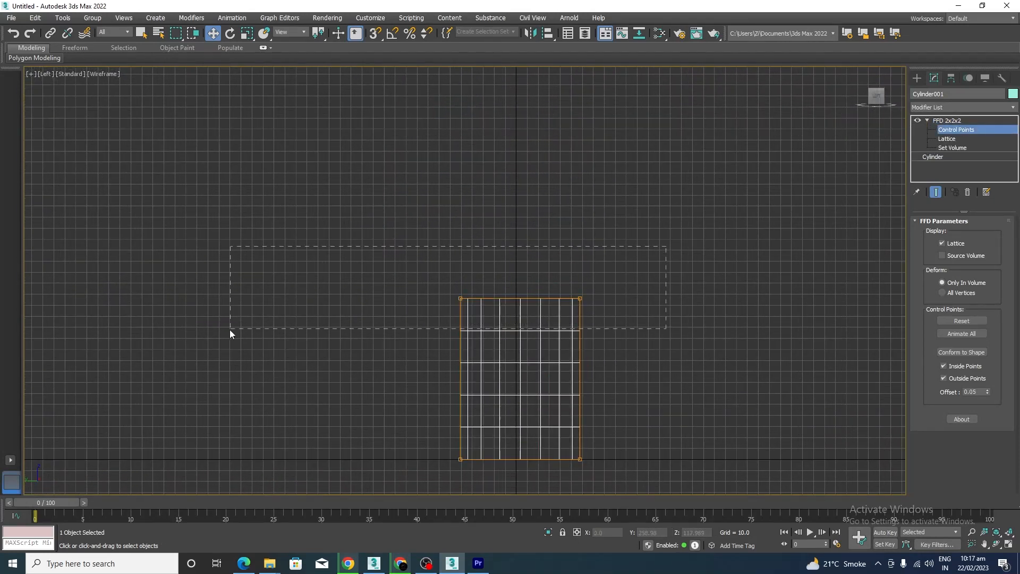
{"action": "left_click_drag", "start_coordinate": [231, 330], "coordinate": [230, 329]}
{"action": "key", "text": "r"}
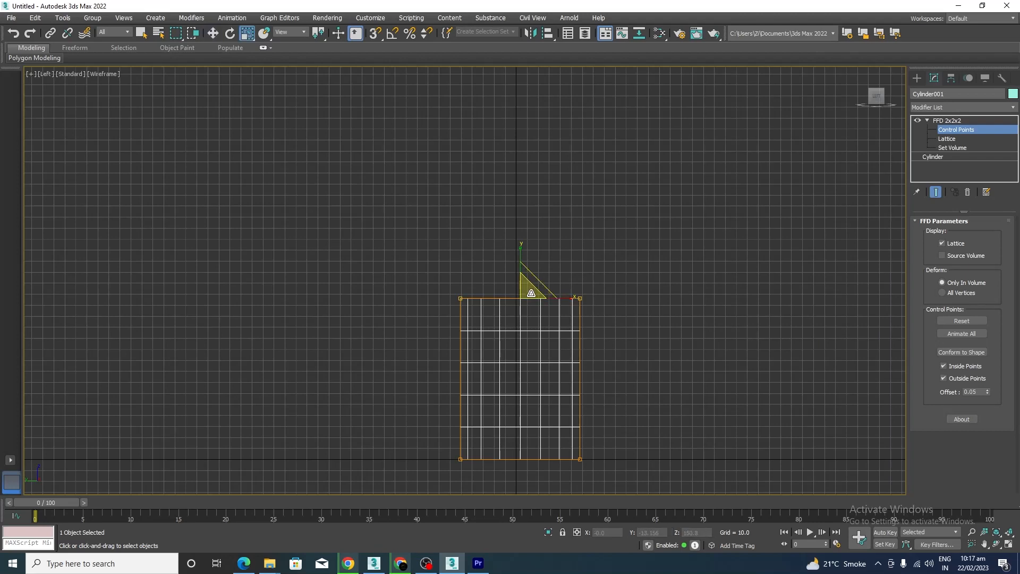
{"action": "left_click_drag", "start_coordinate": [540, 277], "coordinate": [580, 277]}
{"action": "mouse_move", "coordinate": [580, 276]}
{"action": "middle_mouse_down", "text": "alt"}
{"action": "mouse_move", "coordinate": [632, 351]}
{"action": "mouse_move", "coordinate": [665, 378]}
{"action": "mouse_move", "coordinate": [638, 353]}
{"action": "middle_mouse_up", "text": "alt"}
{"action": "key", "text": "F3"}
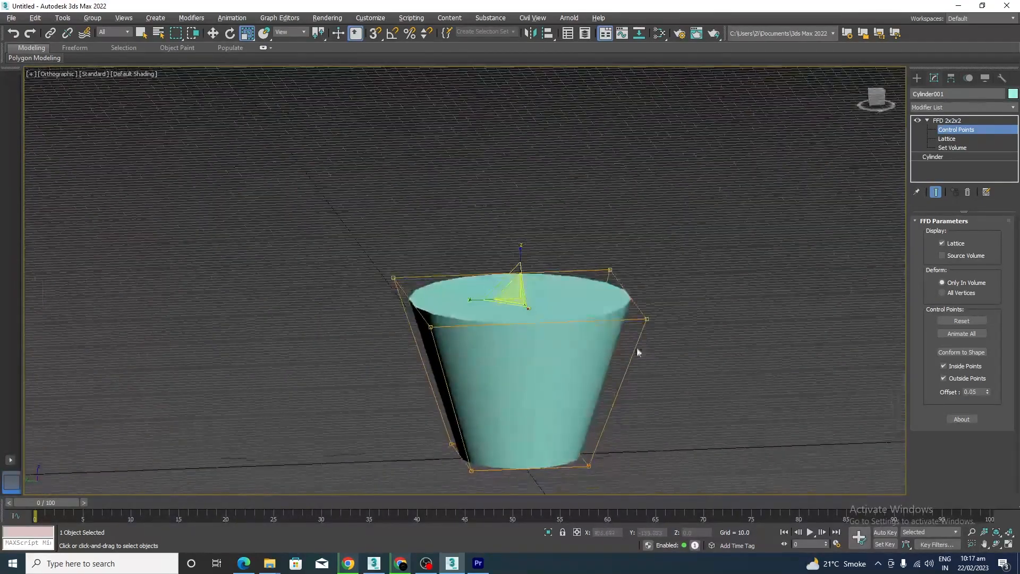
Step: Set the base cylinder's height segments to 10 and sides to 50
{"action": "left_click", "coordinate": [936, 157]}
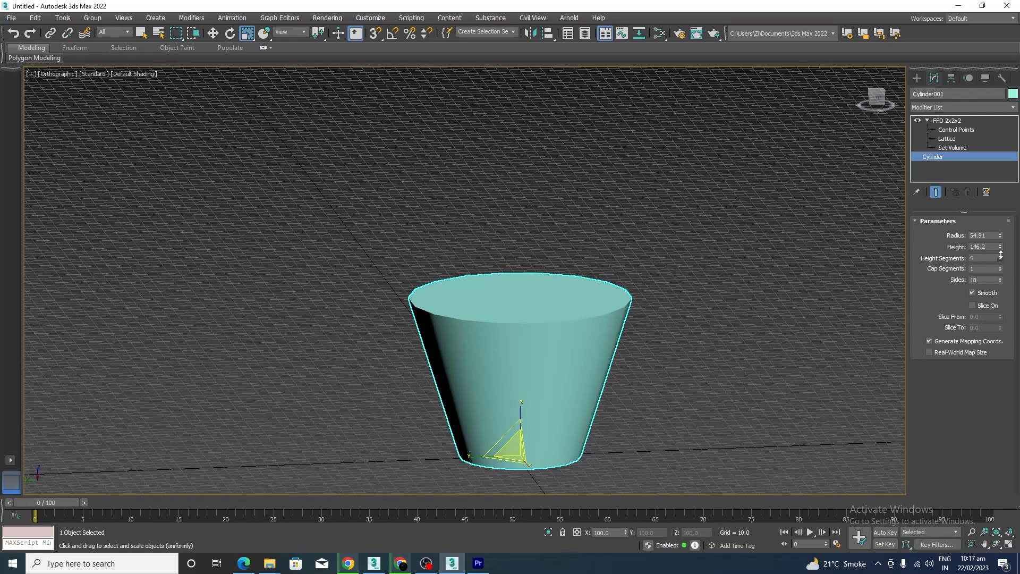
{"action": "left_click_drag", "start_coordinate": [1001, 255], "coordinate": [1004, 237]}
{"action": "scroll", "coordinate": [663, 293], "scroll_direction": "up", "scroll_amount": 5}
{"action": "scroll", "coordinate": [664, 292], "scroll_direction": "down", "scroll_amount": 3}
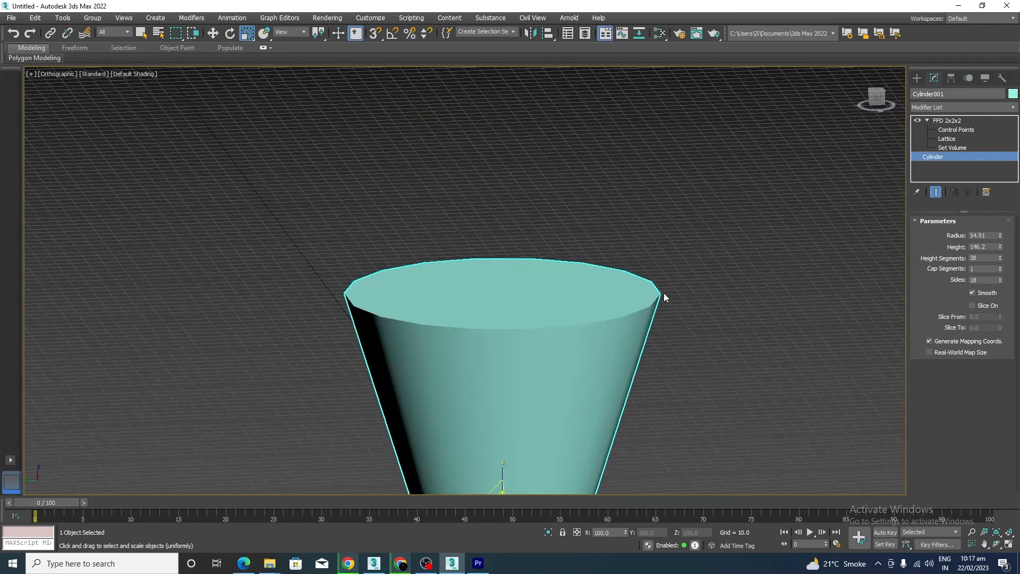
{"action": "key", "text": "F3"}
{"action": "key", "text": "F3"}
{"action": "left_click", "coordinate": [980, 280]}
{"action": "type", "text": "50"}
{"action": "key", "text": "Return"}
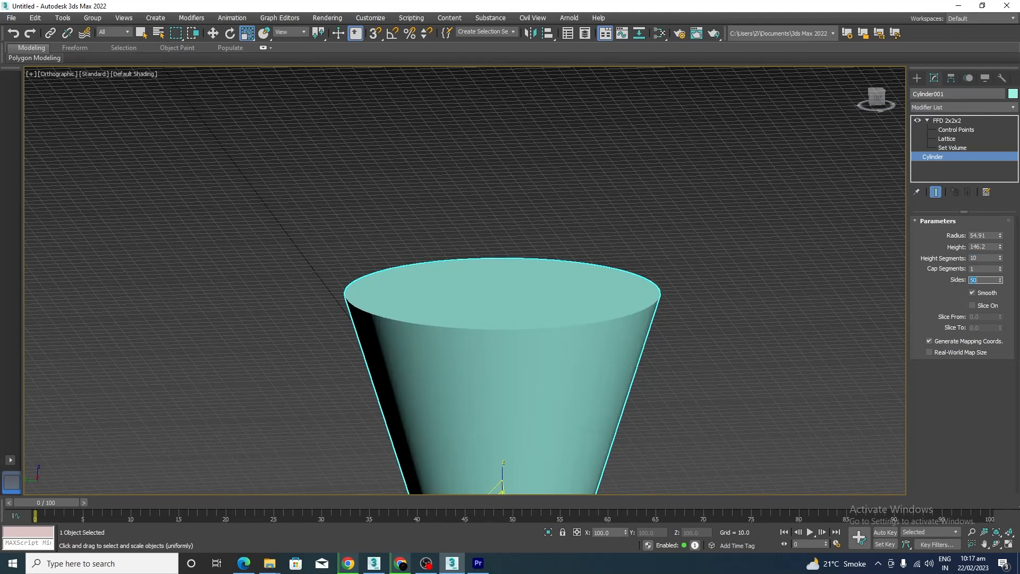
Step: Examine the bucket's segment grid in wireframe and with edged faces from several angles
{"action": "scroll", "coordinate": [683, 311], "scroll_direction": "down", "scroll_amount": 3}
{"action": "key", "text": "F3"}
{"action": "left_click", "coordinate": [701, 339]}
{"action": "scroll", "coordinate": [611, 346], "scroll_direction": "up", "scroll_amount": 4}
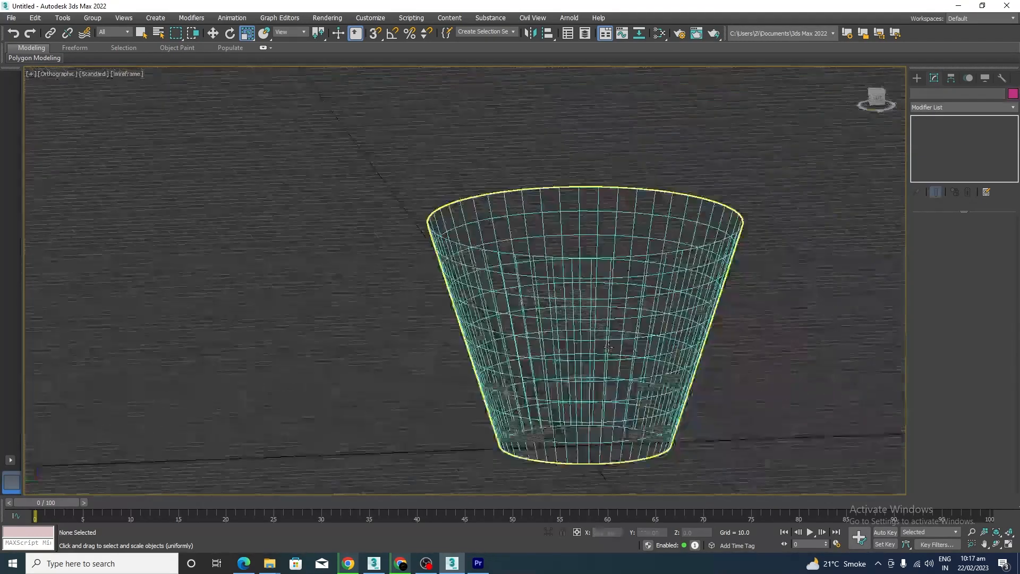
{"action": "key", "text": "F3"}
{"action": "key", "text": "F4"}
{"action": "scroll", "coordinate": [608, 291], "scroll_direction": "down", "scroll_amount": 3}
{"action": "middle_click_drag", "start_coordinate": [660, 321], "coordinate": [635, 337], "text": "alt"}
{"action": "scroll", "coordinate": [555, 344], "scroll_direction": "up", "scroll_amount": 3}
{"action": "scroll", "coordinate": [554, 344], "scroll_direction": "down", "scroll_amount": 2}
Step: Apply a Lattice modifier to the flared cylinder above its FFD 2x2x2 modifier
{"action": "left_click", "coordinate": [555, 345]}
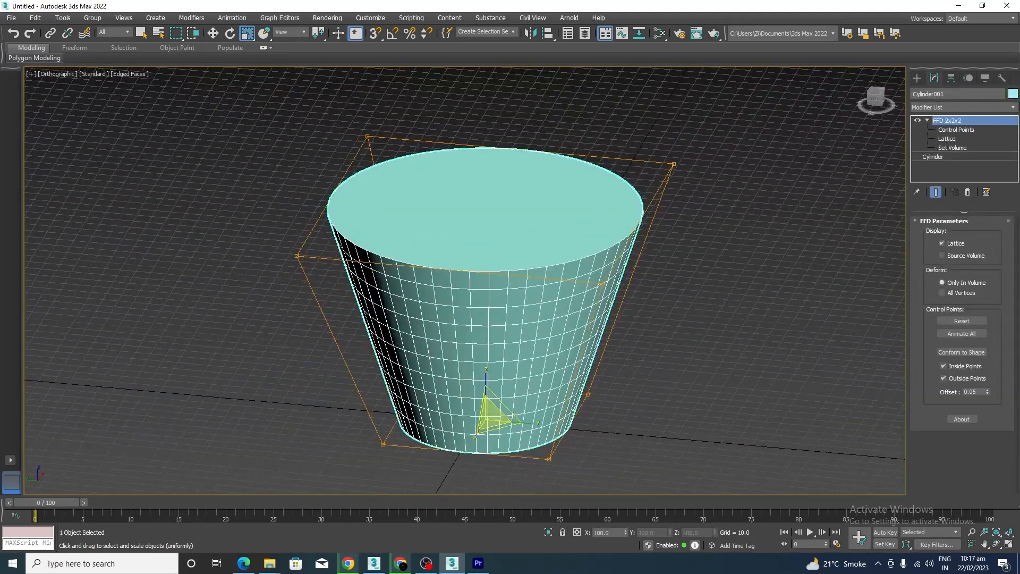
{"action": "left_click", "coordinate": [1012, 109]}
{"action": "key", "text": "l"}
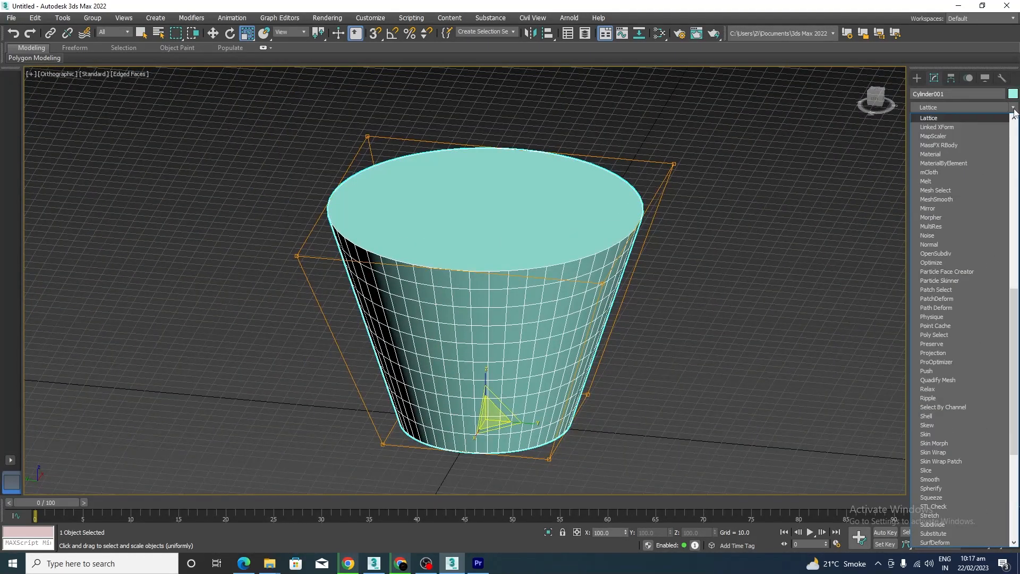
{"action": "left_click", "coordinate": [945, 118]}
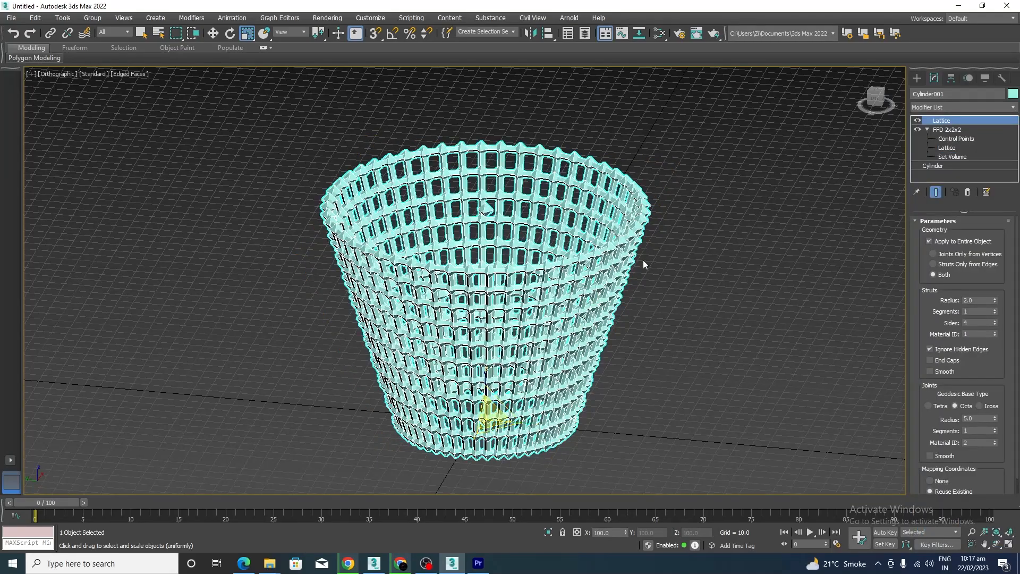
Step: Examine the lattice bucket inside and out, and switch to the other orthographic view with default shading, maximized
{"action": "mouse_move", "coordinate": [666, 332]}
{"action": "middle_mouse_down", "text": "alt"}
{"action": "mouse_move", "coordinate": [640, 294]}
{"action": "mouse_move", "coordinate": [644, 266]}
{"action": "mouse_move", "coordinate": [639, 317]}
{"action": "mouse_move", "coordinate": [678, 344]}
{"action": "middle_mouse_up", "text": "alt"}
{"action": "scroll", "coordinate": [500, 199], "scroll_direction": "up", "scroll_amount": 5}
{"action": "scroll", "coordinate": [500, 199], "scroll_direction": "down", "scroll_amount": 5}
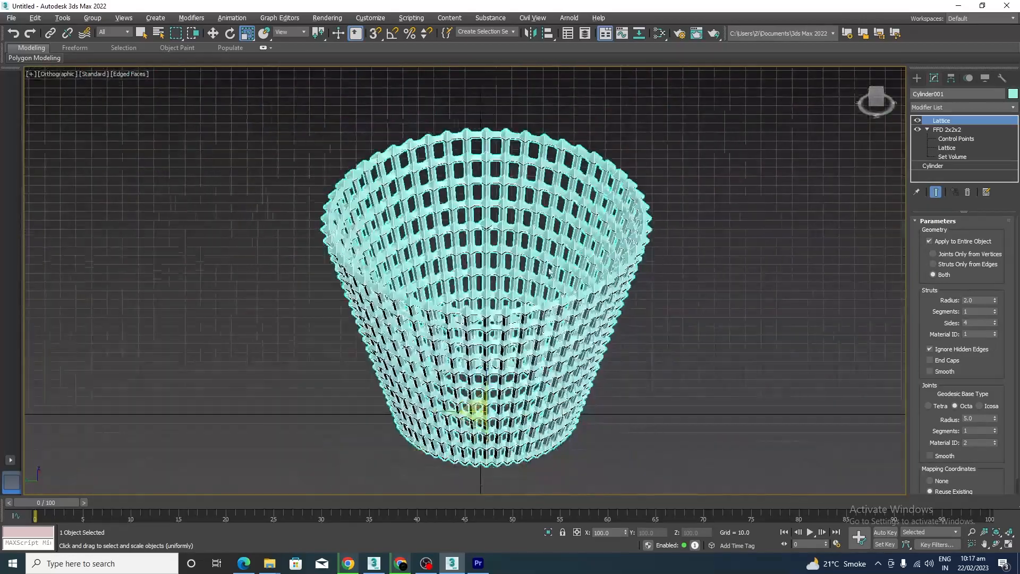
{"action": "middle_click_drag", "start_coordinate": [548, 271], "coordinate": [529, 287], "text": "alt"}
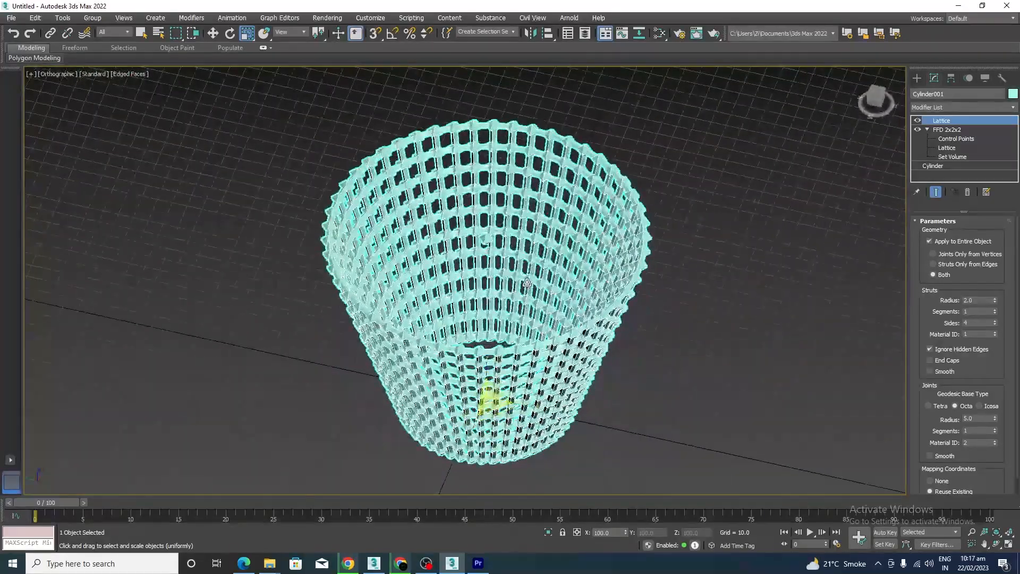
{"action": "key", "text": "alt+w"}
{"action": "scroll", "coordinate": [719, 401], "scroll_direction": "down", "scroll_amount": 3}
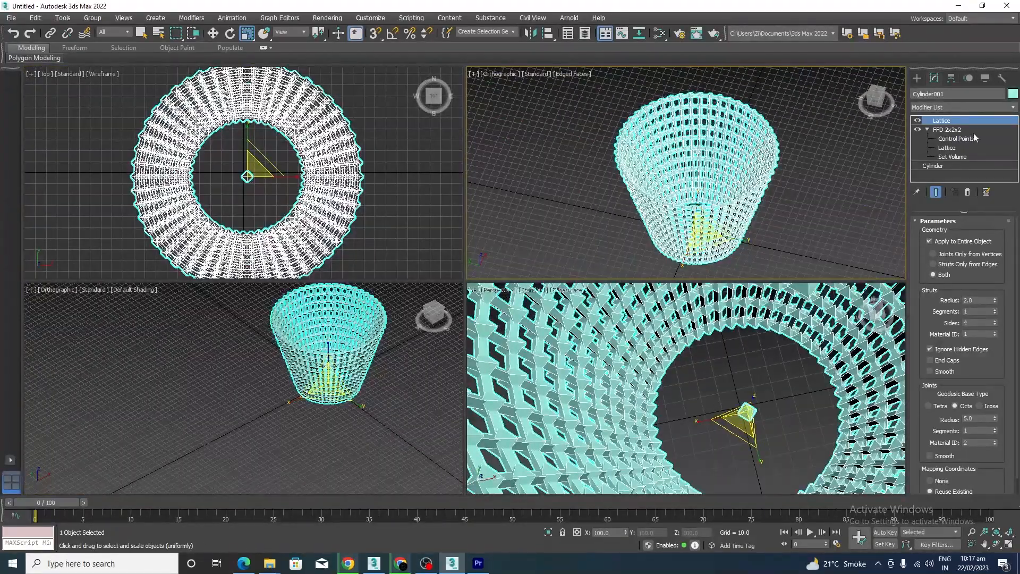
{"action": "scroll", "coordinate": [443, 348], "scroll_direction": "down", "scroll_amount": 4}
{"action": "middle_click_drag", "start_coordinate": [412, 398], "coordinate": [388, 357], "text": "alt"}
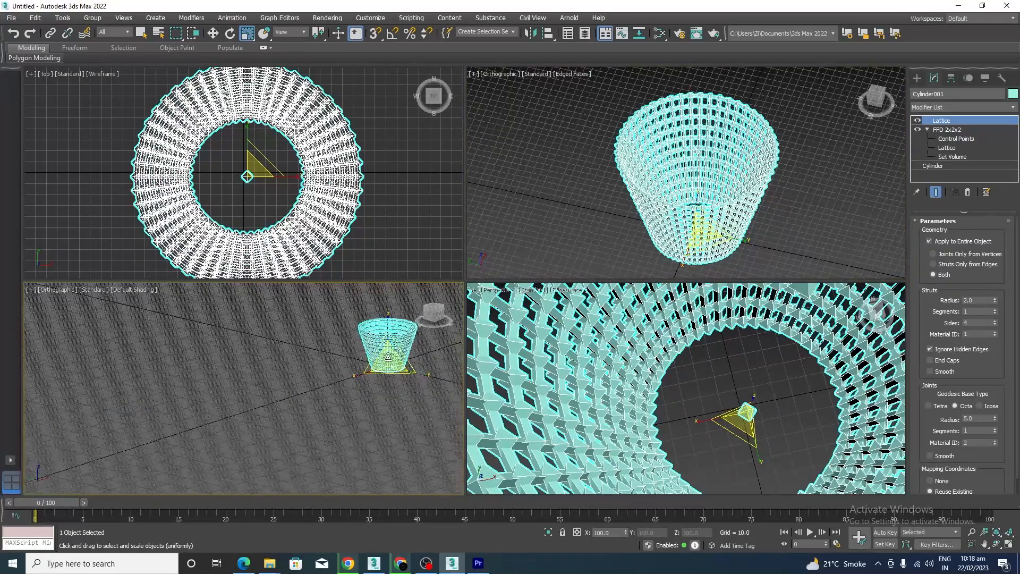
{"action": "key", "text": "alt+w"}
{"action": "middle_click_drag", "start_coordinate": [833, 189], "coordinate": [705, 277], "text": "alt"}
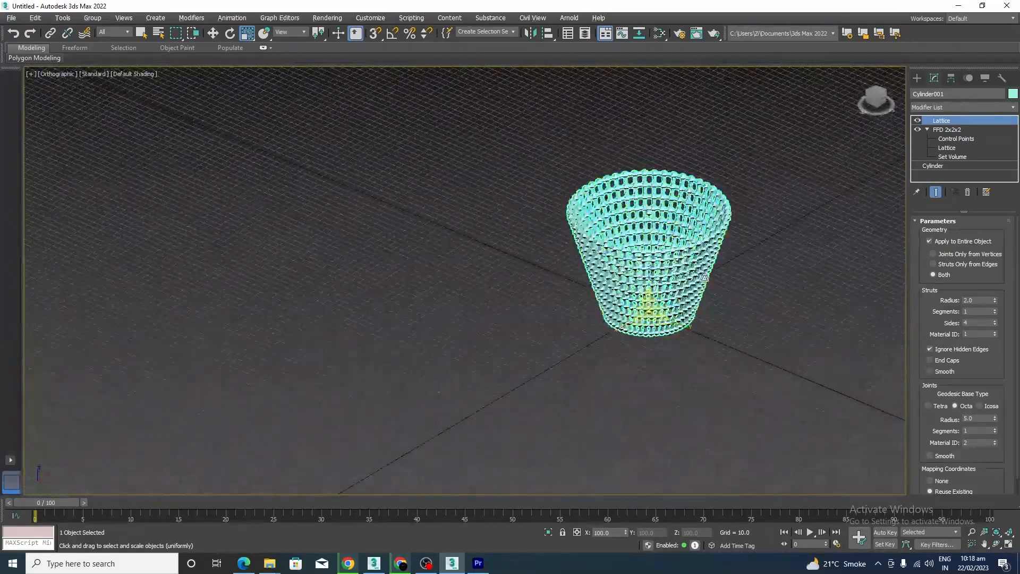
Step: Delete the Lattice modifier from the flared cylinder and convert it to an Editable Poly
{"action": "key", "text": "l"}
{"action": "scroll", "coordinate": [574, 356], "scroll_direction": "up", "scroll_amount": 4}
{"action": "scroll", "coordinate": [632, 289], "scroll_direction": "down", "scroll_amount": 3}
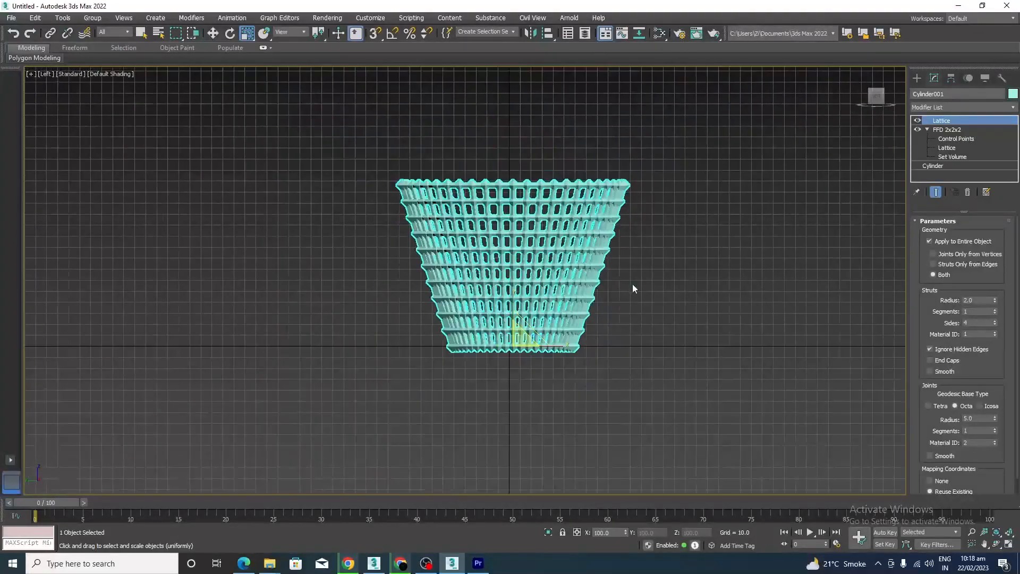
{"action": "middle_click_drag", "start_coordinate": [656, 257], "coordinate": [690, 151], "text": "alt"}
{"action": "right_click", "coordinate": [690, 149]}
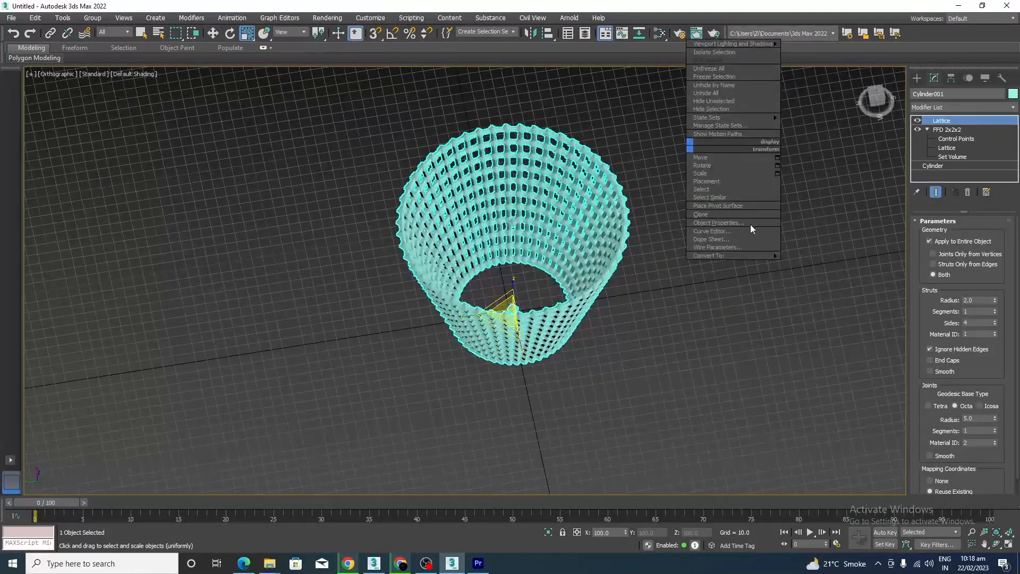
{"action": "left_click", "coordinate": [736, 305]}
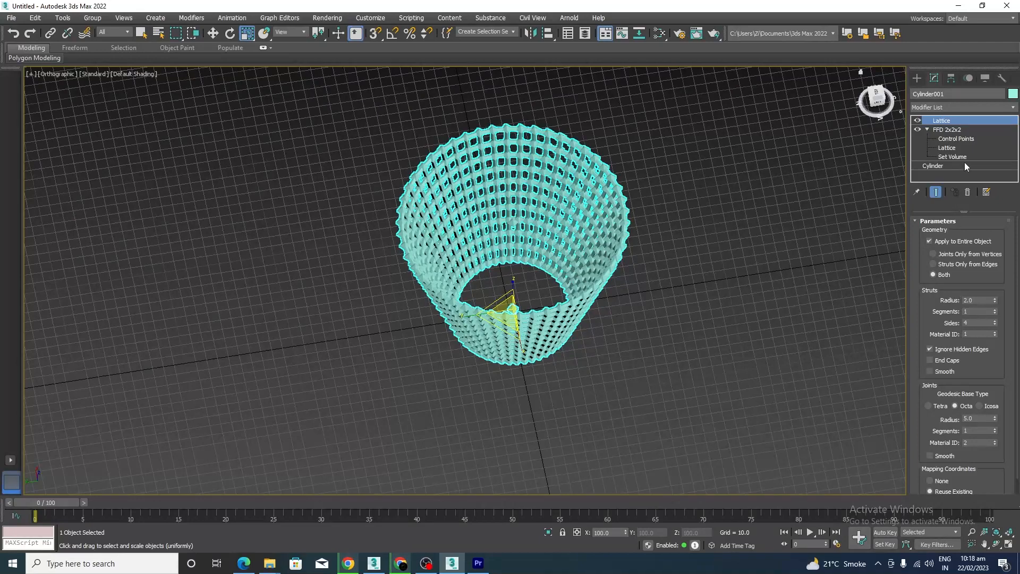
{"action": "left_click", "coordinate": [967, 193]}
{"action": "right_click", "coordinate": [554, 230]}
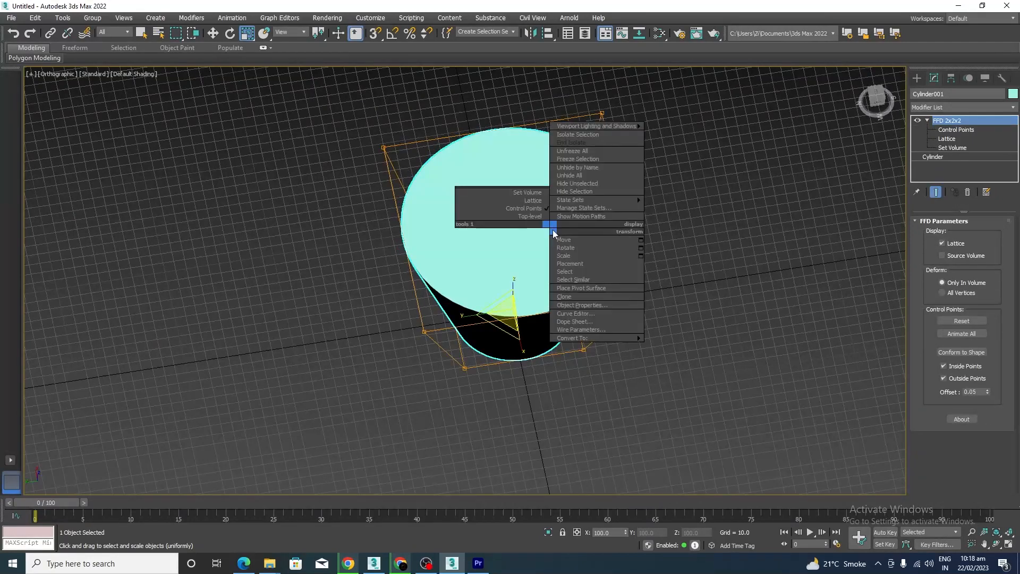
{"action": "mouse_move", "coordinate": [617, 338]}
{"action": "left_click", "coordinate": [686, 346]}
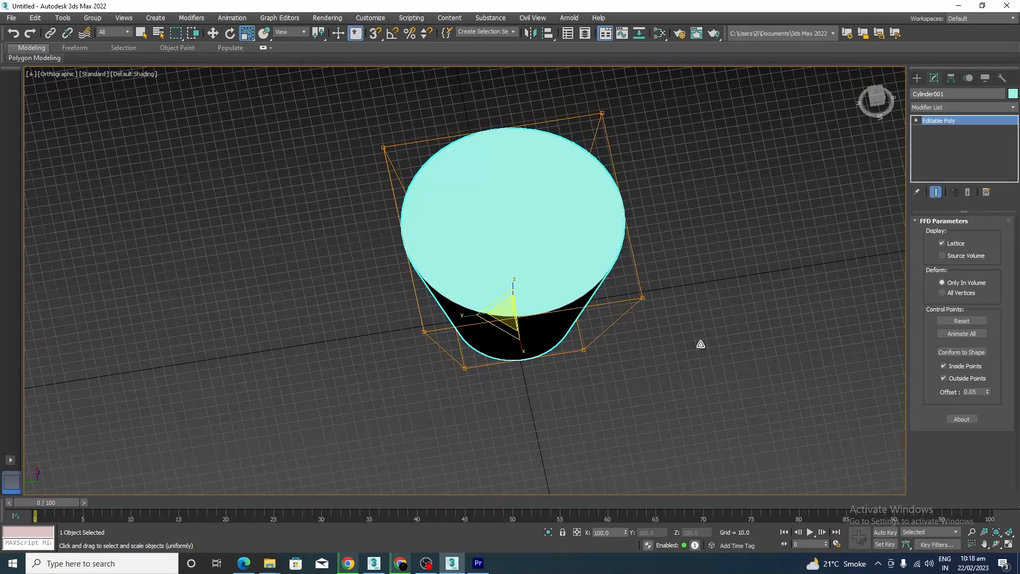
Step: Delete the polygon that caps the wide upper opening of the flared cylinder
{"action": "left_click", "coordinate": [973, 234]}
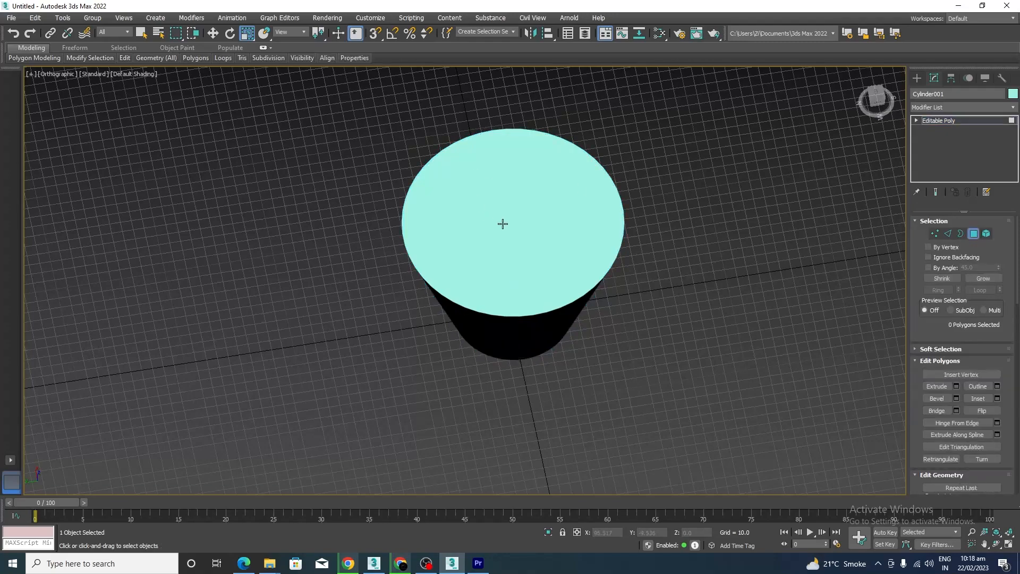
{"action": "left_click", "coordinate": [505, 225]}
{"action": "middle_click_drag", "start_coordinate": [568, 286], "coordinate": [589, 160], "text": "alt"}
{"action": "key", "text": "Delete"}
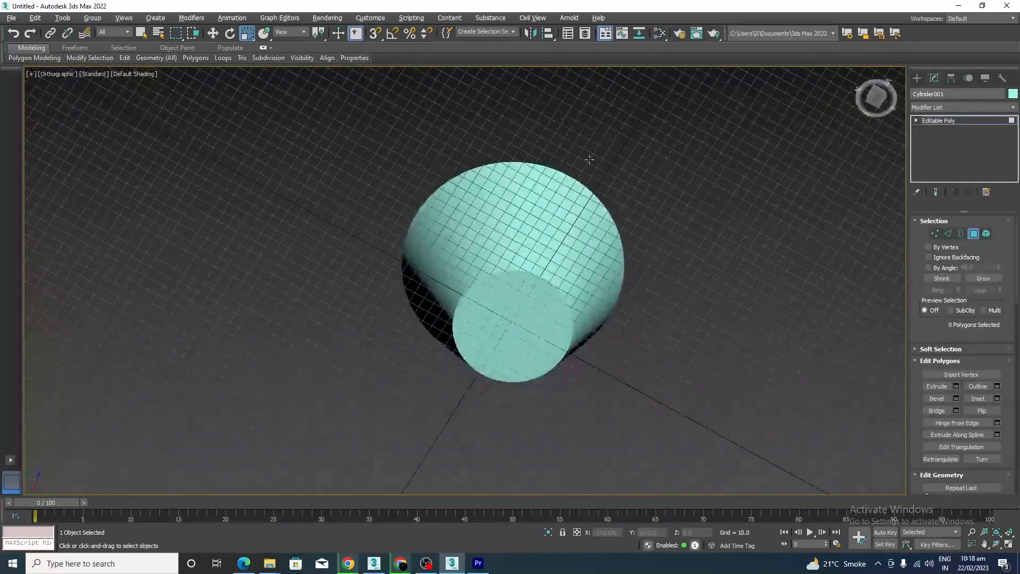
Step: Detach the polygon at the bottom of the bucket as a separate object
{"action": "left_click", "coordinate": [533, 330]}
{"action": "scroll", "coordinate": [1011, 268], "scroll_direction": "down", "scroll_amount": 6}
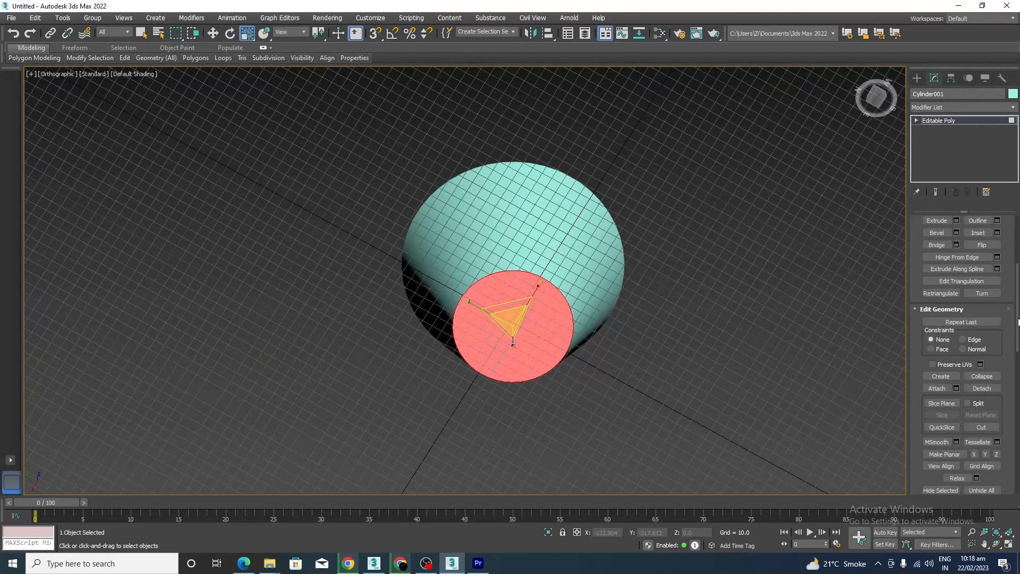
{"action": "scroll", "coordinate": [964, 351], "scroll_direction": "down", "scroll_amount": 2}
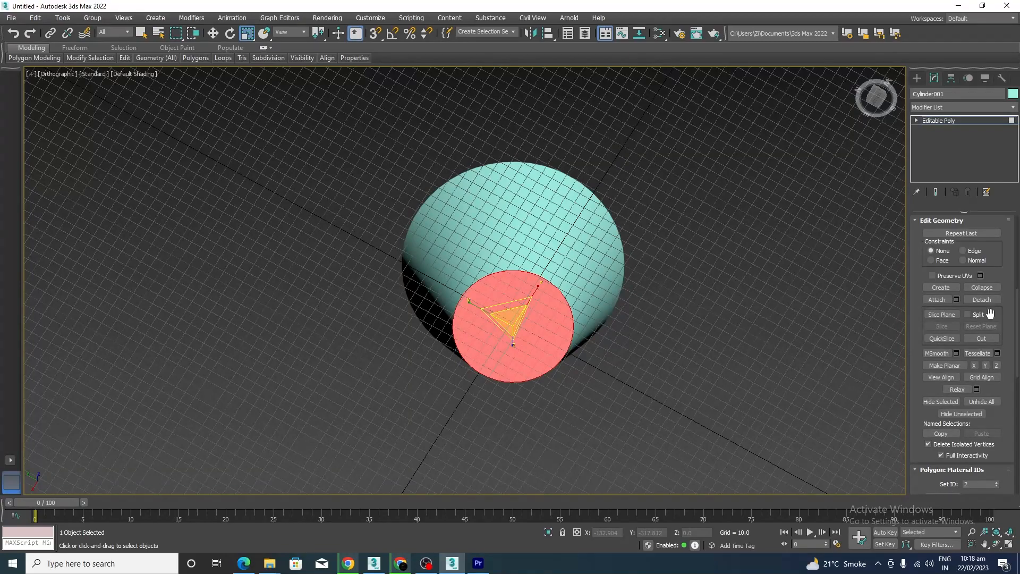
{"action": "left_click", "coordinate": [981, 301]}
{"action": "left_click", "coordinate": [551, 287]}
Step: Exit polygon editing, reselect the bucket's wall and apply a Lattice modifier to it
{"action": "middle_click_drag", "start_coordinate": [661, 223], "coordinate": [699, 305], "text": "alt"}
{"action": "left_click", "coordinate": [918, 120]}
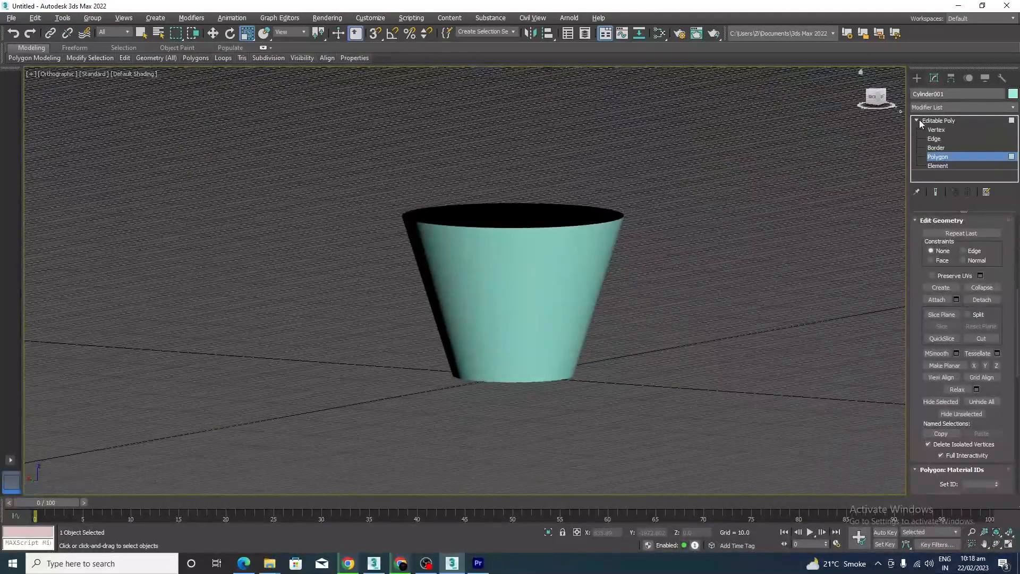
{"action": "left_click", "coordinate": [955, 157]}
{"action": "left_click", "coordinate": [783, 254]}
{"action": "left_click", "coordinate": [552, 282]}
{"action": "left_click", "coordinate": [1016, 109]}
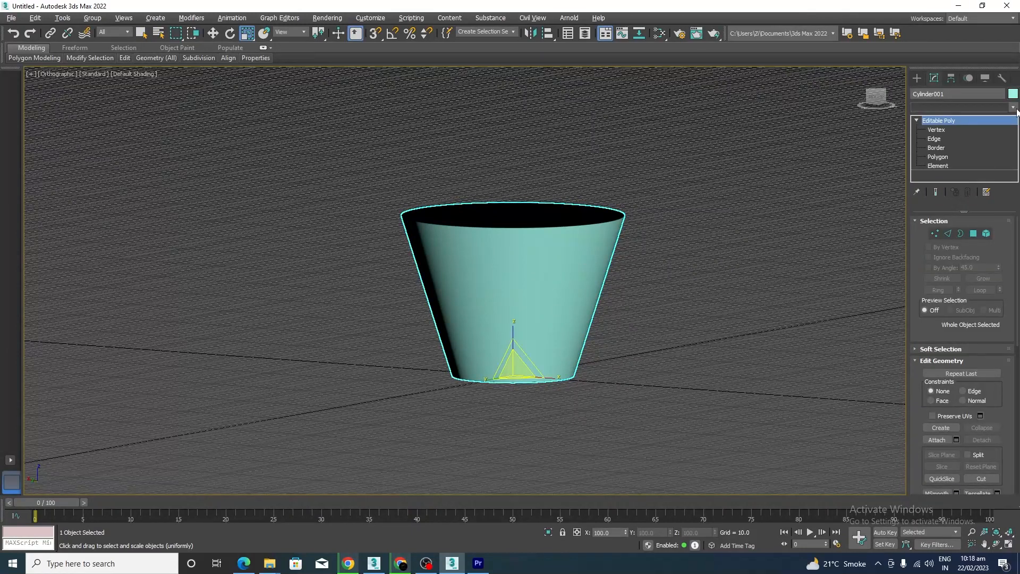
{"action": "key", "text": "l"}
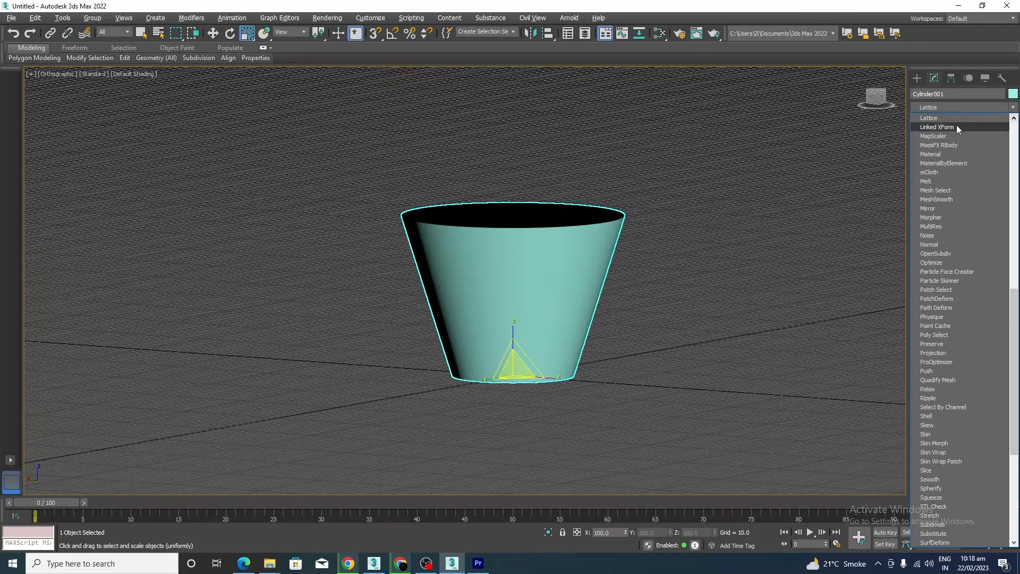
{"action": "left_click", "coordinate": [924, 121]}
{"action": "middle_click_drag", "start_coordinate": [627, 268], "coordinate": [545, 282], "text": "alt"}
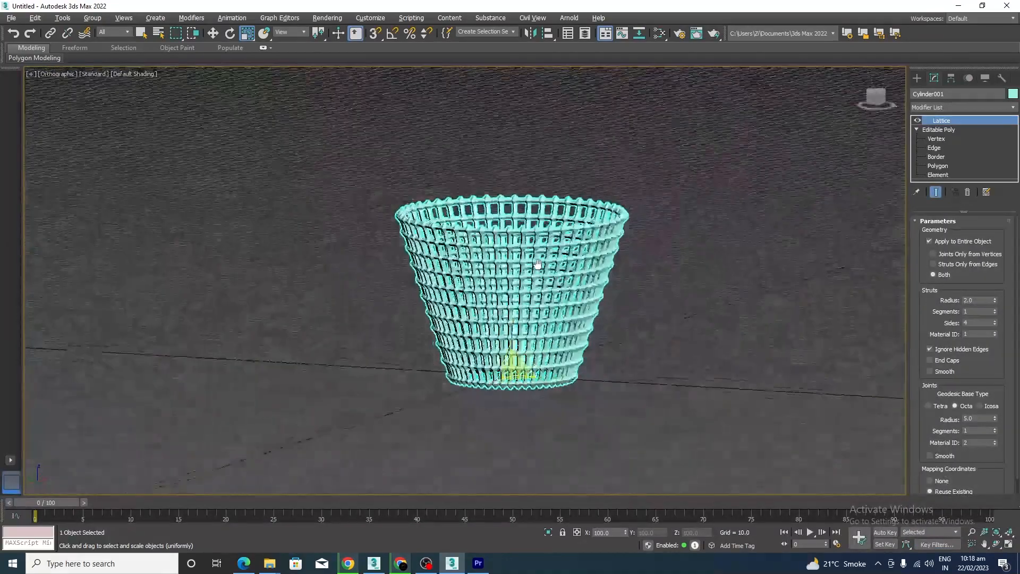
Step: Try a strut radius of 0.5 on the bucket's lattice and settle on 0.8
{"action": "scroll", "coordinate": [545, 282], "scroll_direction": "up", "scroll_amount": 10}
{"action": "double_click", "coordinate": [967, 300]}
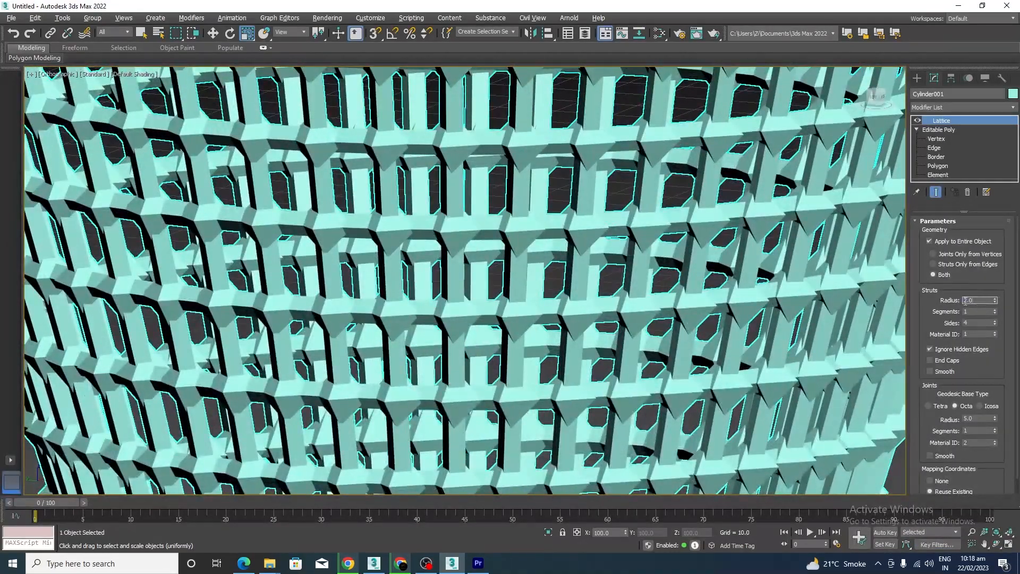
{"action": "type", "text": ".5"}
{"action": "key", "text": "Return"}
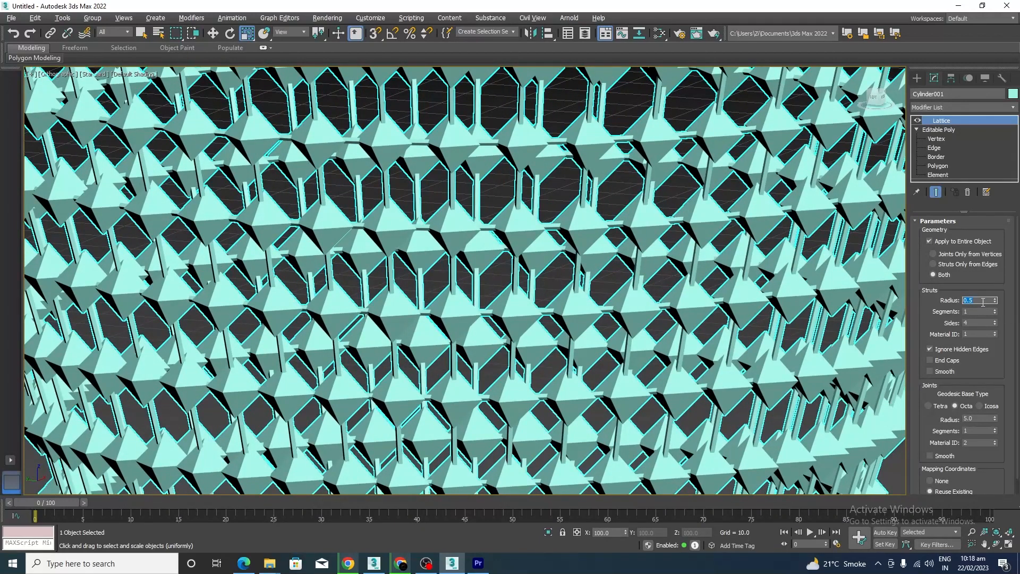
{"action": "key", "text": "Return"}
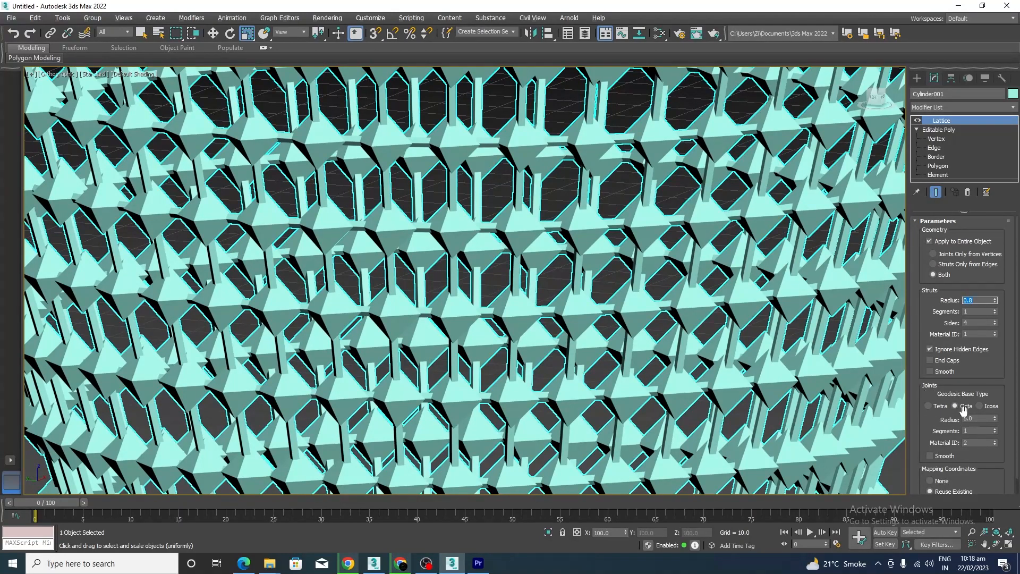
Step: Try a joint radius of 1.0 on the lattice and settle on 2.0
{"action": "left_click_drag", "start_coordinate": [974, 419], "coordinate": [947, 424]}
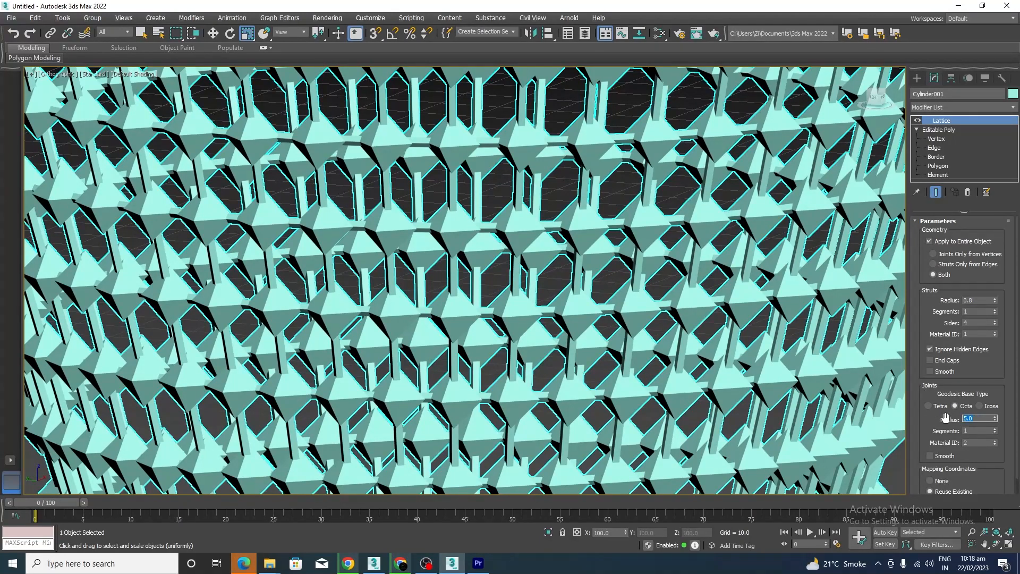
{"action": "type", "text": "1"}
{"action": "key", "text": "Return"}
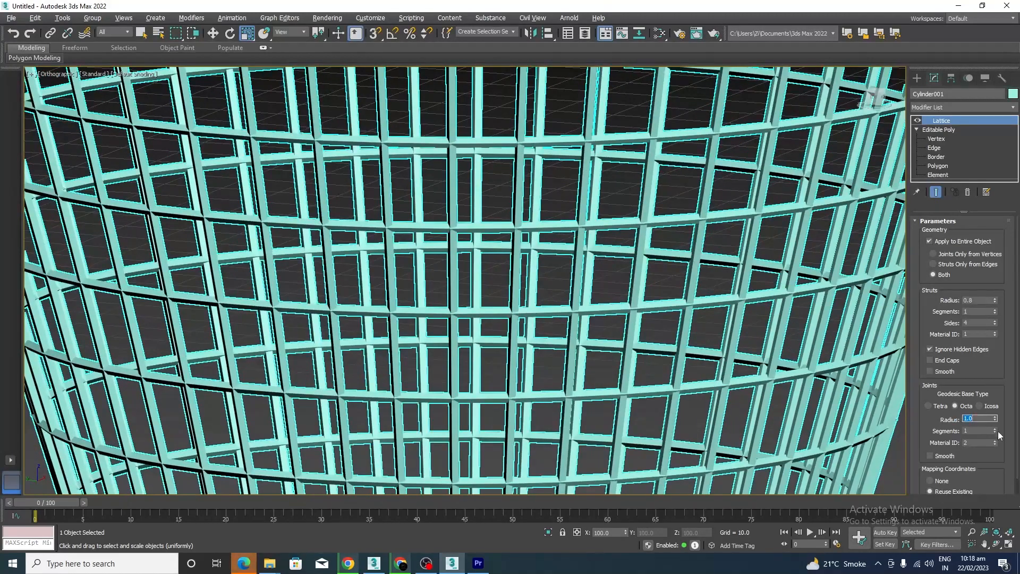
{"action": "scroll", "coordinate": [611, 338], "scroll_direction": "down", "scroll_amount": 2}
{"action": "scroll", "coordinate": [618, 338], "scroll_direction": "up", "scroll_amount": 8}
{"action": "scroll", "coordinate": [618, 339], "scroll_direction": "up", "scroll_amount": 4}
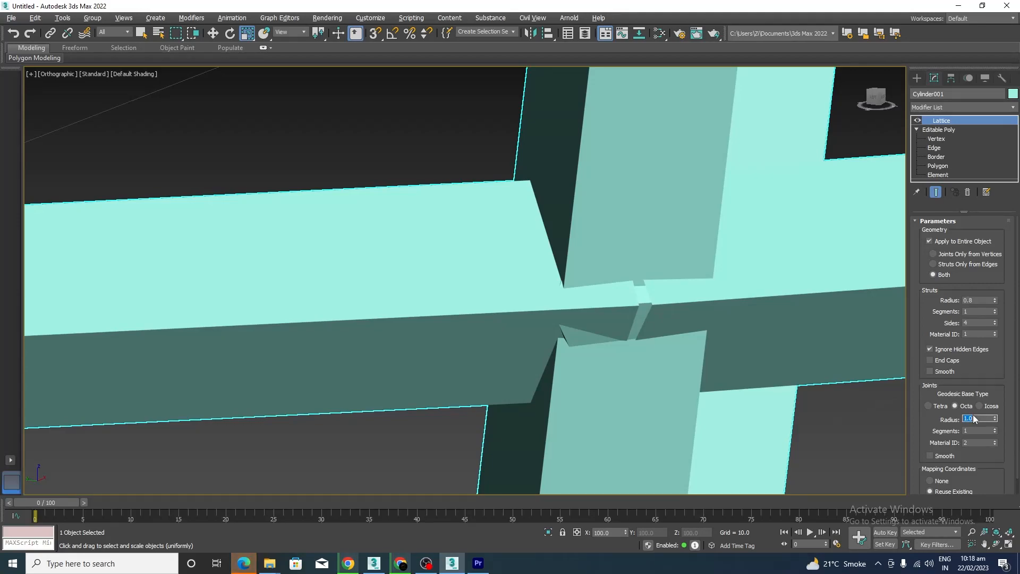
{"action": "key", "text": "Return"}
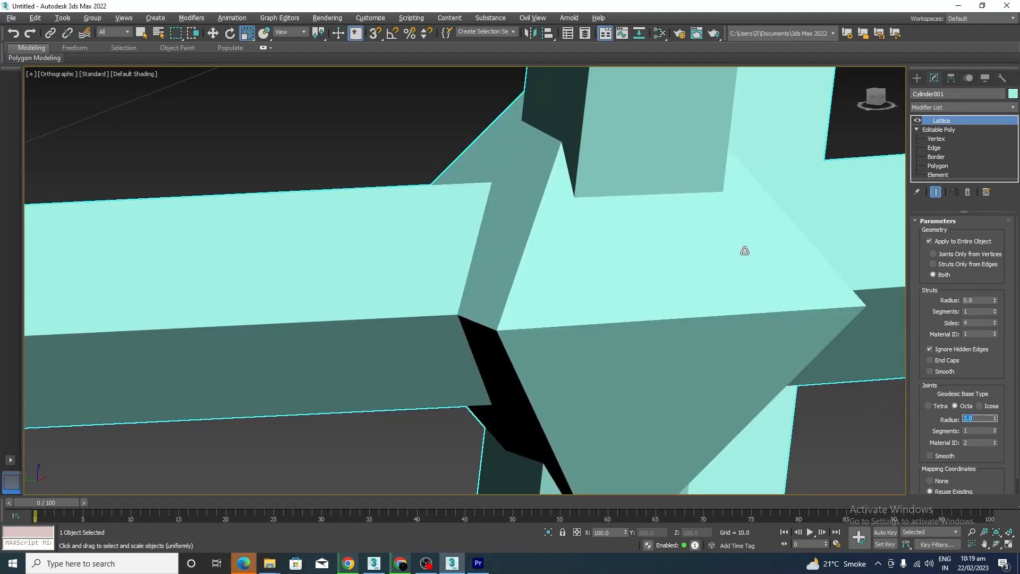
Step: Round off the lattice by setting its joint segments to 20 and its strut sides to 20
{"action": "scroll", "coordinate": [742, 251], "scroll_direction": "down", "scroll_amount": 10}
{"action": "scroll", "coordinate": [598, 257], "scroll_direction": "up", "scroll_amount": 10}
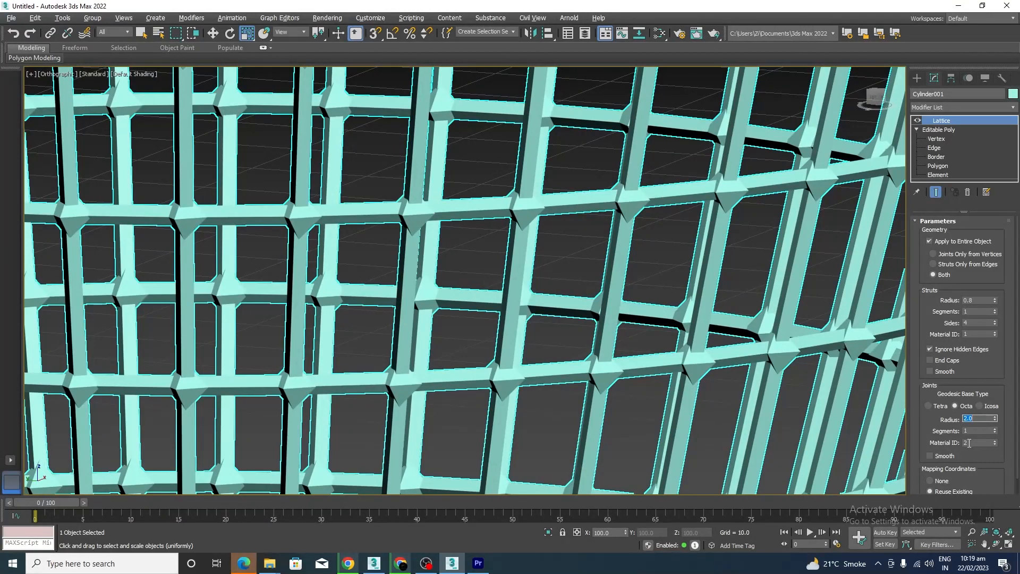
{"action": "key", "text": "Tab"}
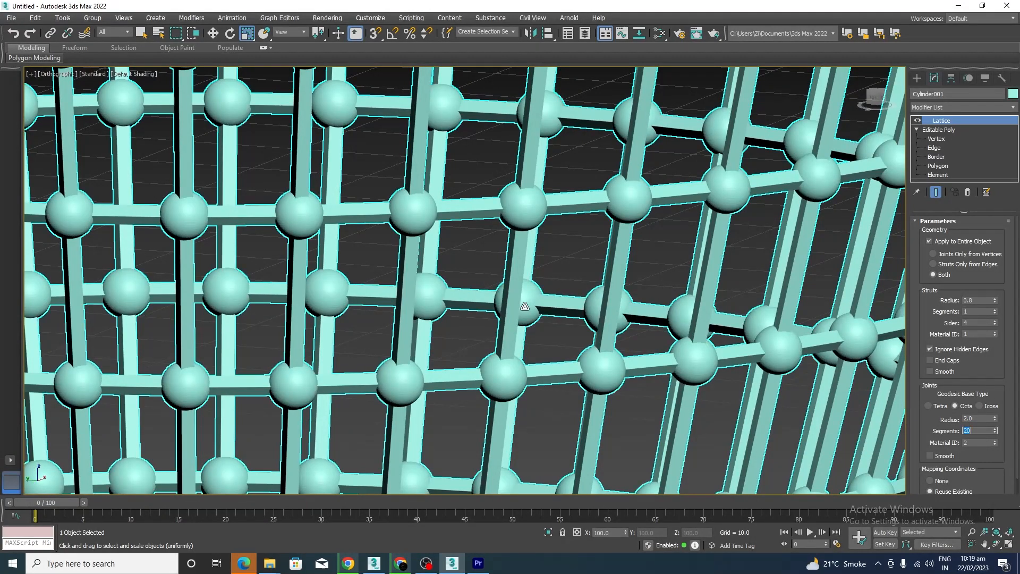
{"action": "left_click_drag", "start_coordinate": [978, 324], "coordinate": [940, 326]}
{"action": "scroll", "coordinate": [606, 265], "scroll_direction": "down", "scroll_amount": 10}
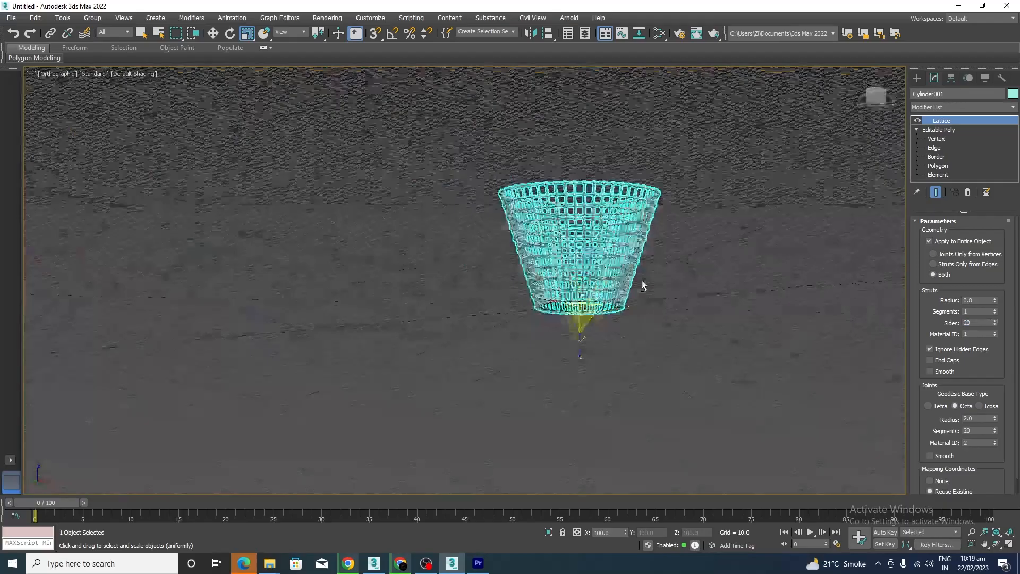
Step: Examine the lattice bucket inside and out, and select its detached bottom disc
{"action": "middle_click_drag", "start_coordinate": [643, 286], "coordinate": [692, 376], "text": "alt"}
{"action": "left_click", "coordinate": [692, 372]}
{"action": "middle_click_drag", "start_coordinate": [572, 228], "coordinate": [605, 407], "text": "alt"}
{"action": "scroll", "coordinate": [605, 407], "scroll_direction": "up", "scroll_amount": 5}
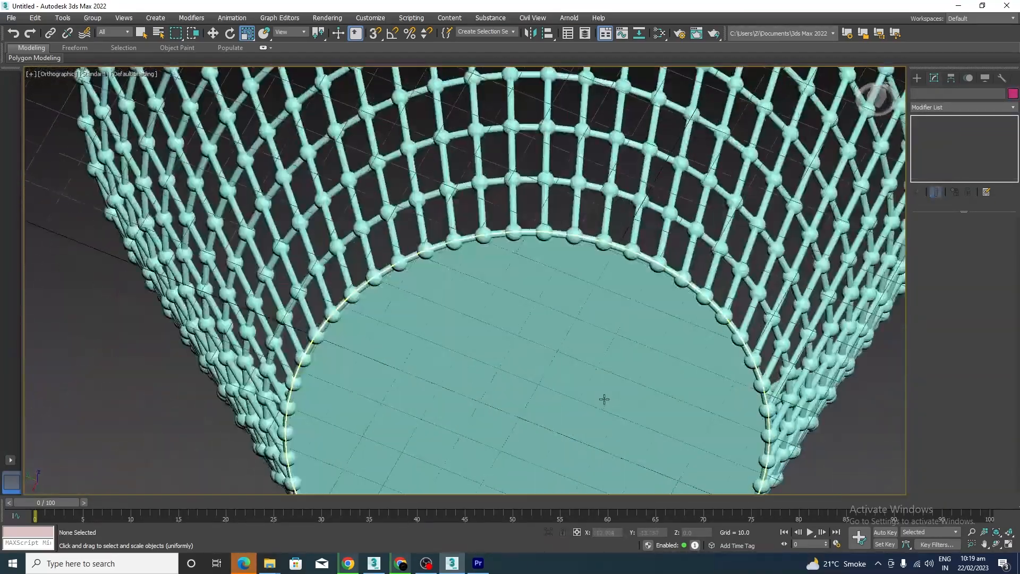
{"action": "left_click", "coordinate": [602, 390]}
{"action": "scroll", "coordinate": [591, 329], "scroll_direction": "down", "scroll_amount": 5}
{"action": "middle_click_drag", "start_coordinate": [591, 324], "coordinate": [638, 461], "text": "alt"}
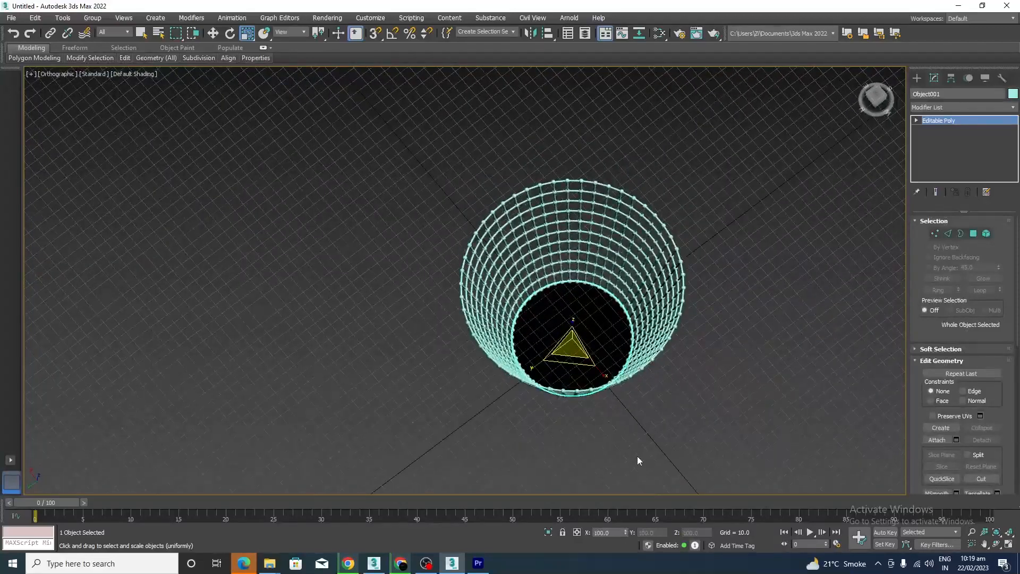
Step: Assign the 01 - Default physical material to the bottom disc in the compact Material Editor, and close the editor
{"action": "key", "text": "m"}
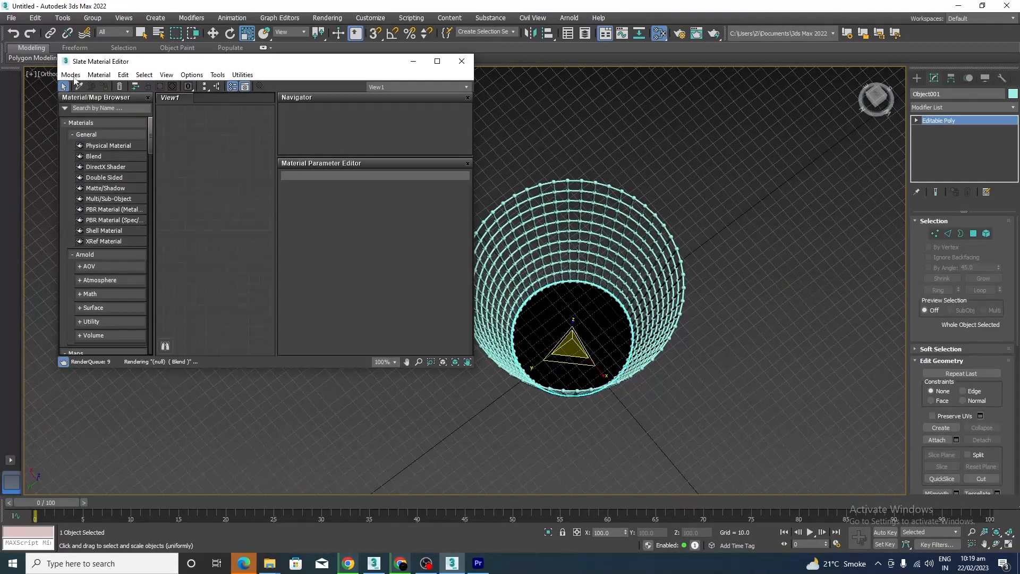
{"action": "left_click", "coordinate": [71, 75]}
{"action": "left_click", "coordinate": [104, 84]}
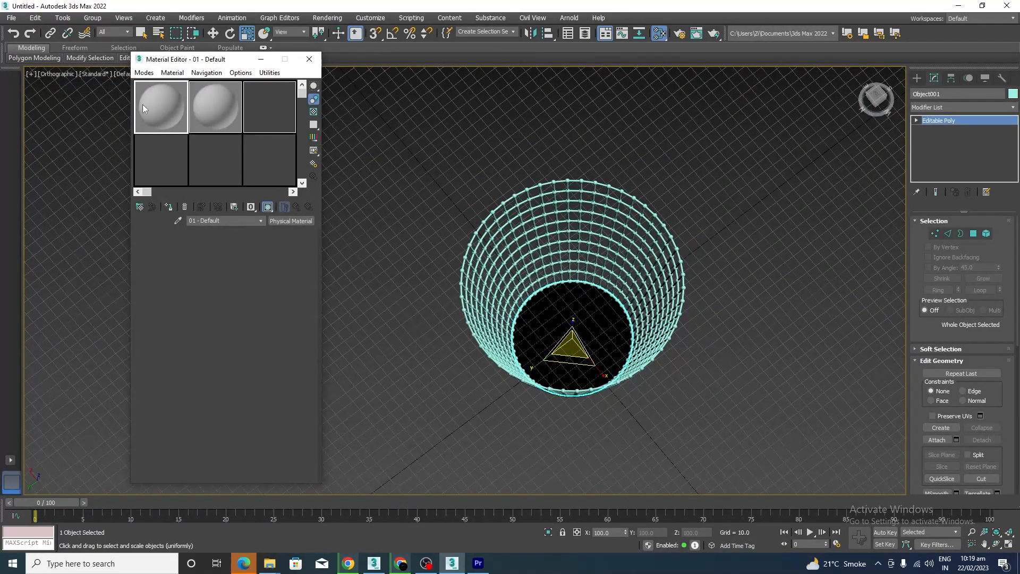
{"action": "left_click", "coordinate": [167, 207]}
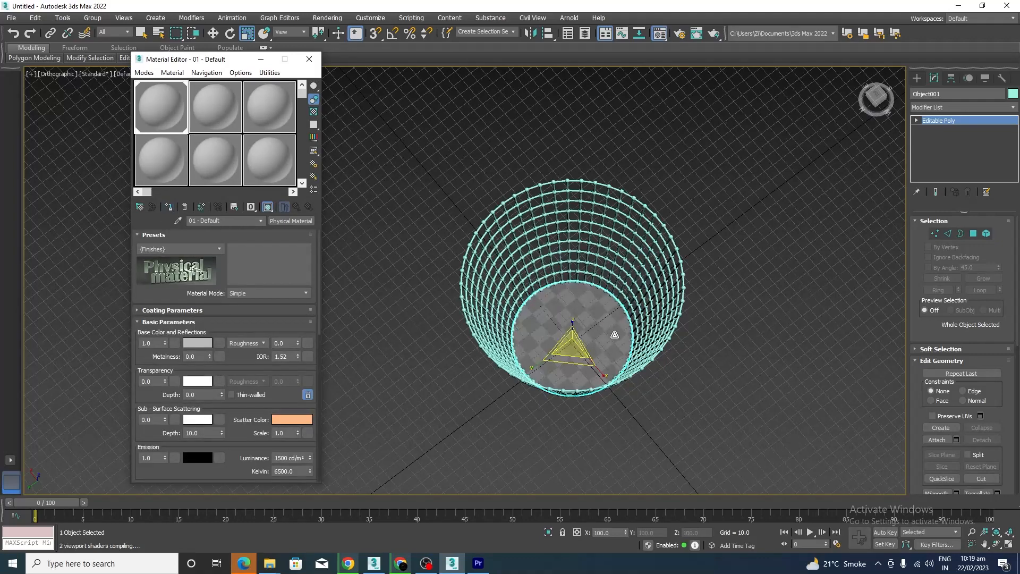
{"action": "scroll", "coordinate": [607, 342], "scroll_direction": "up", "scroll_amount": 6}
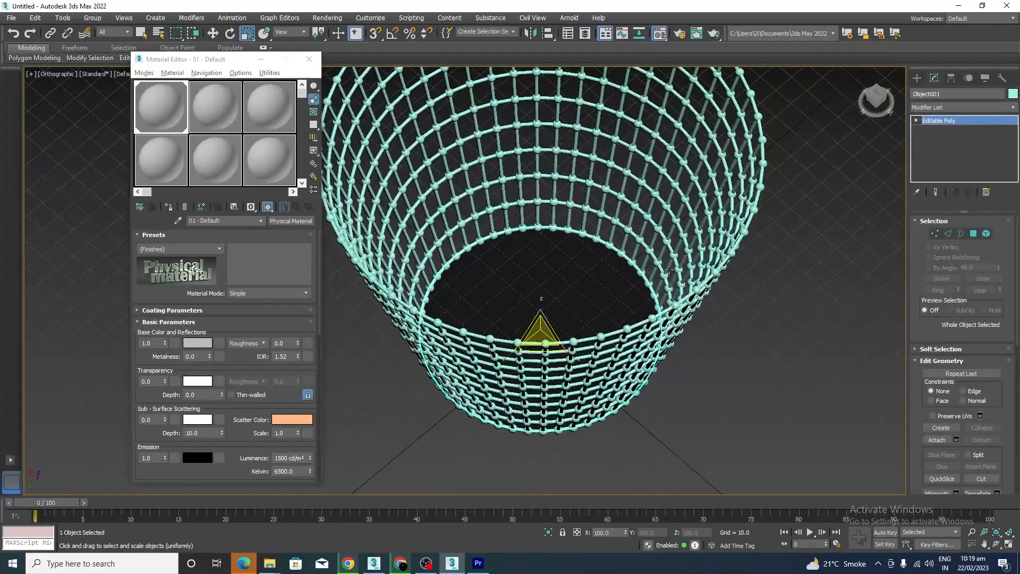
{"action": "scroll", "coordinate": [701, 343], "scroll_direction": "down", "scroll_amount": 5}
{"action": "left_click", "coordinate": [680, 407]}
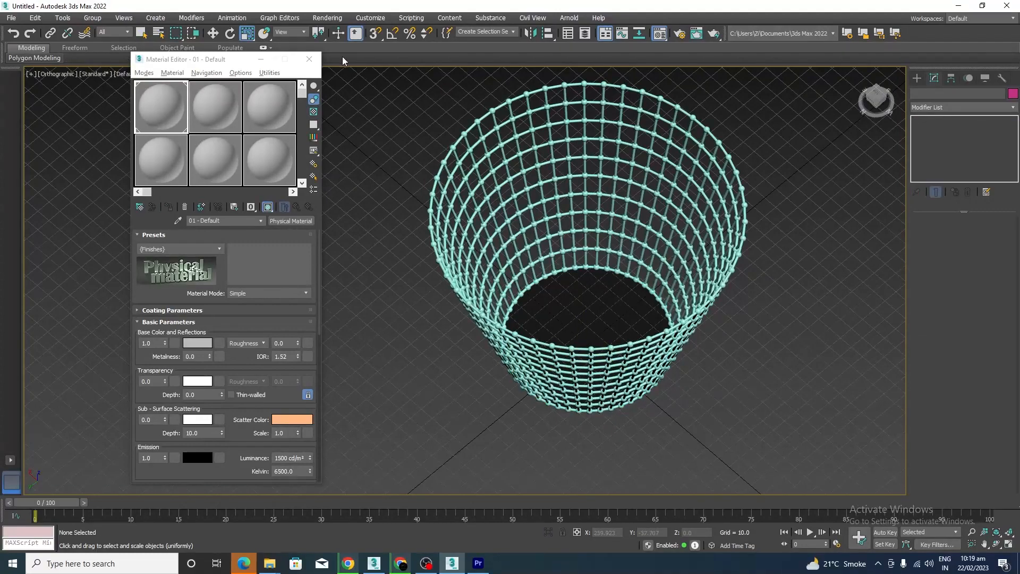
{"action": "left_click", "coordinate": [312, 64]}
Step: Clear the scene by deleting the lattice wall and the bottom disc of the bucket
{"action": "scroll", "coordinate": [610, 341], "scroll_direction": "down", "scroll_amount": 5}
{"action": "middle_click_drag", "start_coordinate": [611, 341], "coordinate": [630, 305], "text": "alt"}
{"action": "scroll", "coordinate": [503, 323], "scroll_direction": "down", "scroll_amount": 5}
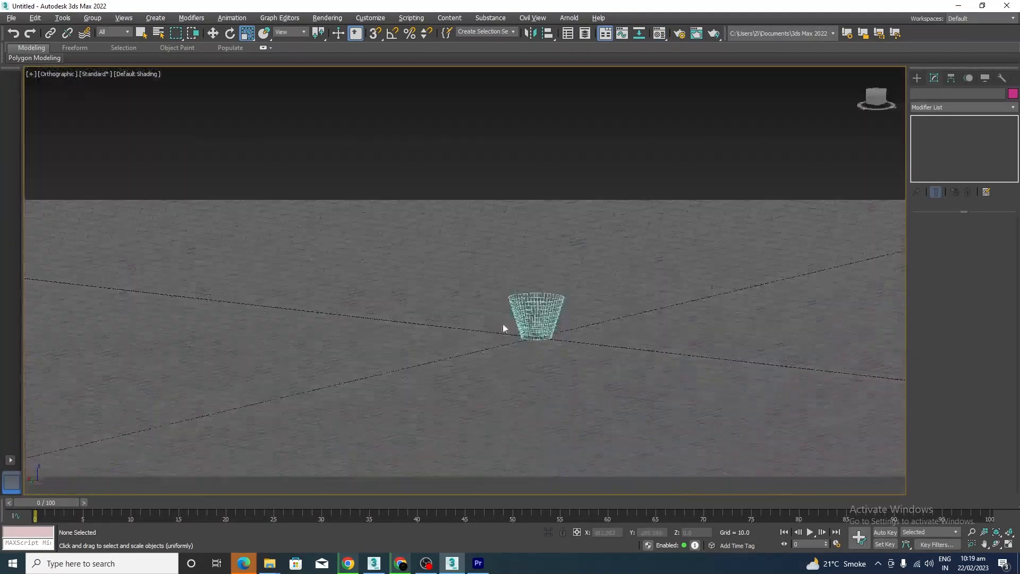
{"action": "key", "text": "ctrl+a"}
{"action": "key", "text": "Delete"}
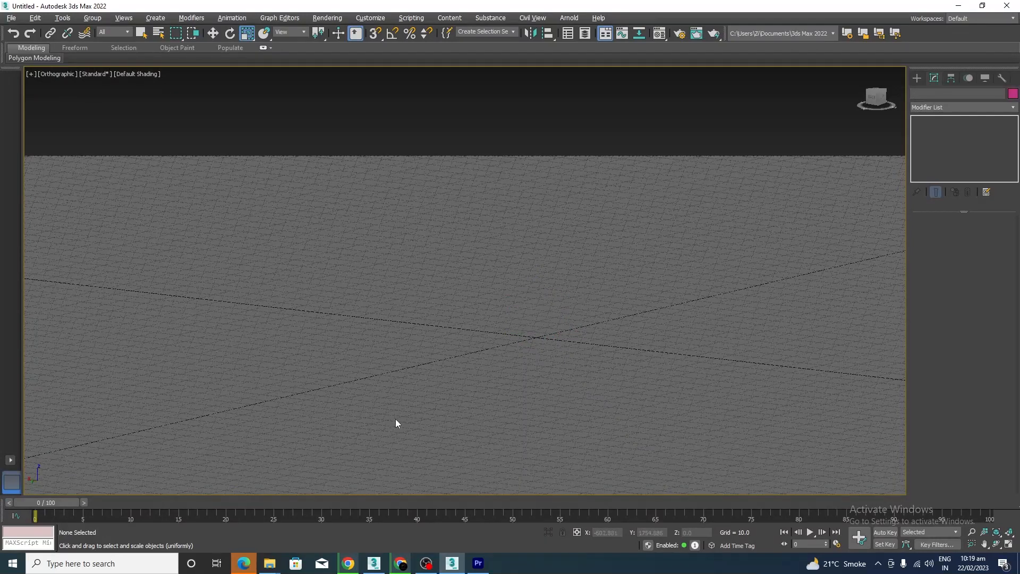
Step: Draw a nearly square Box in the Front view, centred horizontally on the vertical grid axis
{"action": "key", "text": "f"}
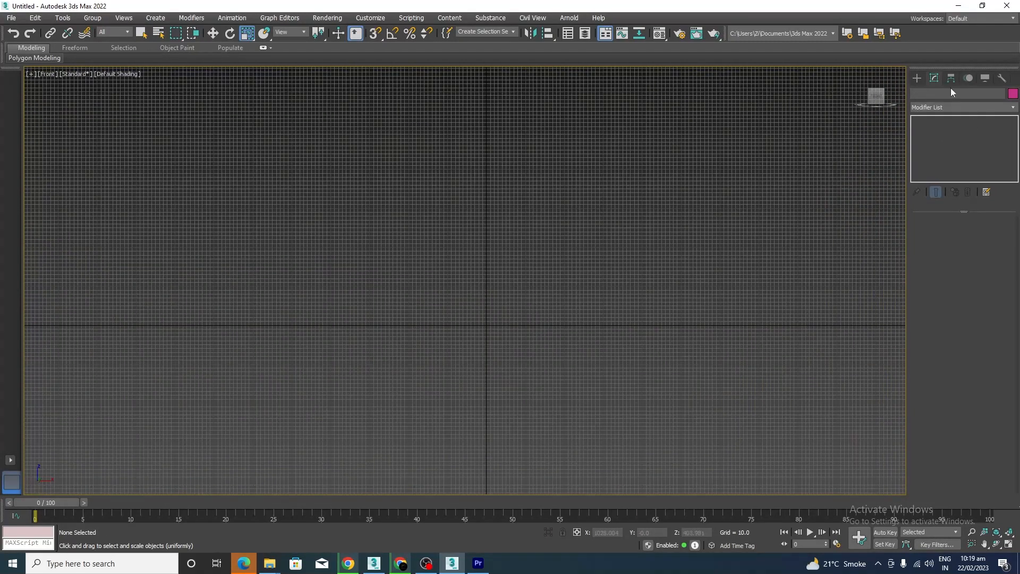
{"action": "left_click", "coordinate": [918, 78]}
{"action": "left_click", "coordinate": [935, 149]}
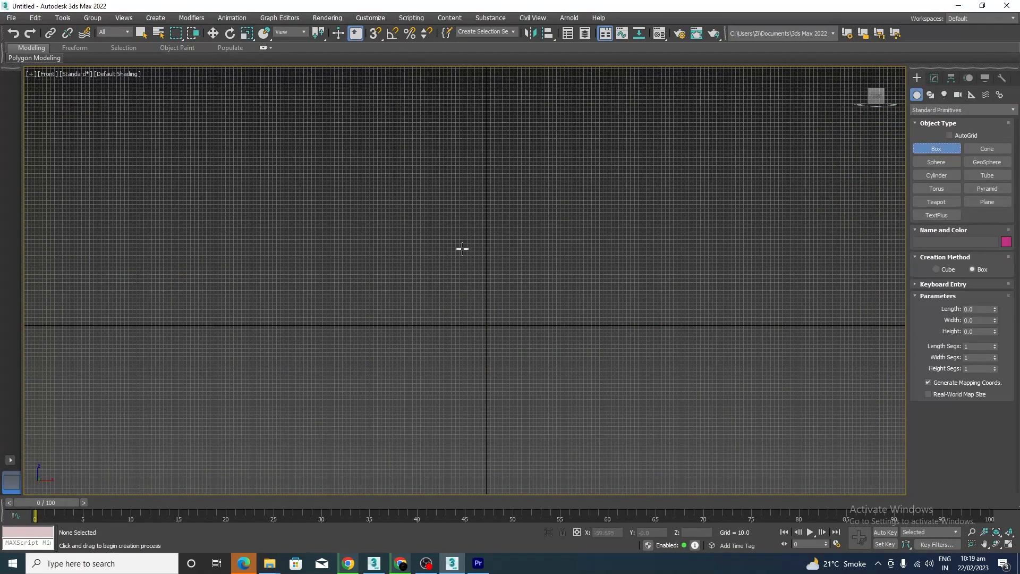
{"action": "left_click_drag", "start_coordinate": [377, 190], "coordinate": [597, 395]}
{"action": "right_click", "coordinate": [596, 395]}
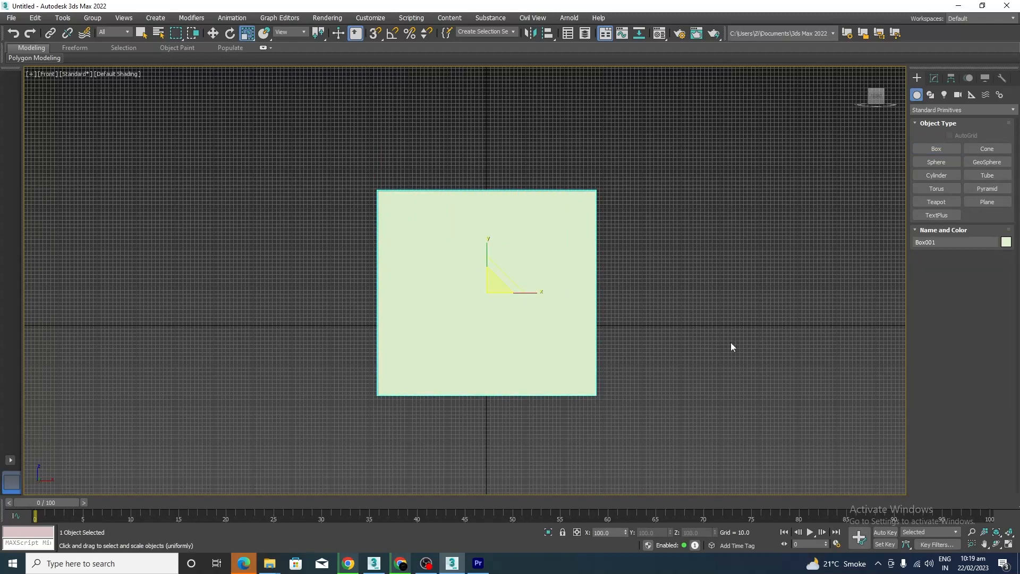
Step: Check the parameters and thickness of the thin Front-view box, and delete it
{"action": "left_click", "coordinate": [935, 79]}
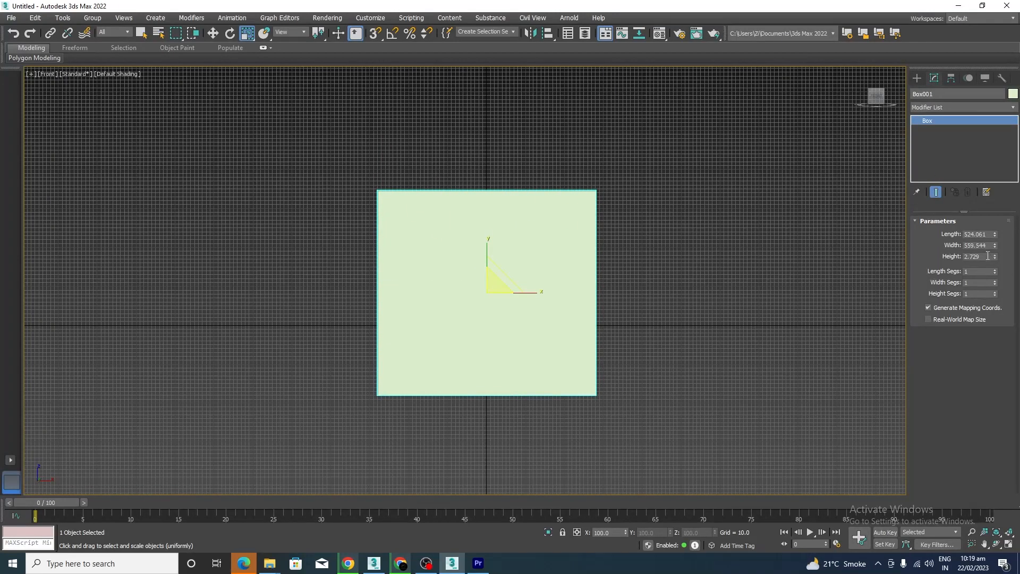
{"action": "scroll", "coordinate": [631, 253], "scroll_direction": "down", "scroll_amount": 3}
{"action": "middle_click_drag", "start_coordinate": [631, 253], "coordinate": [667, 289], "text": "alt"}
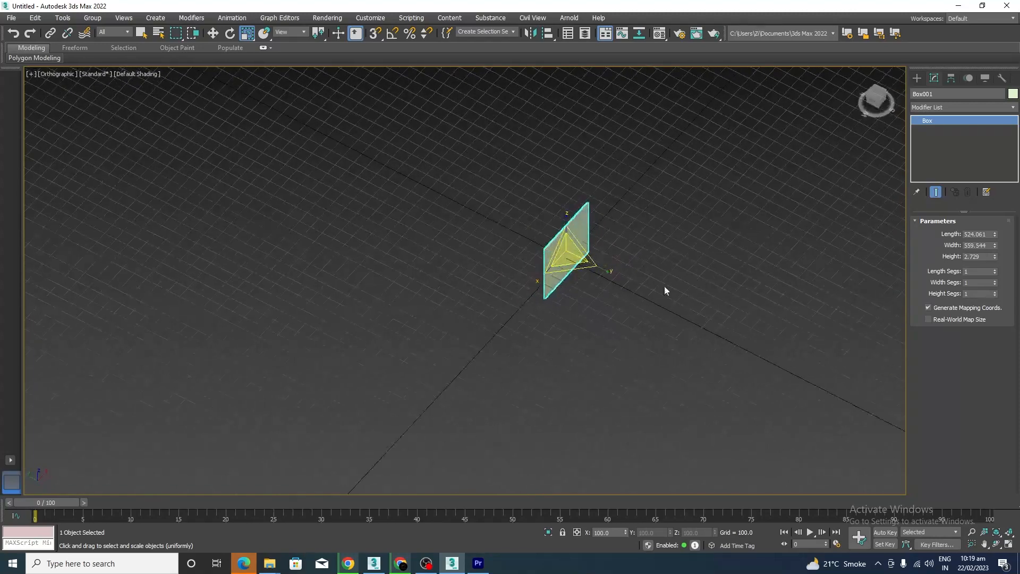
{"action": "scroll", "coordinate": [668, 289], "scroll_direction": "up", "scroll_amount": 3}
{"action": "key", "text": "Delete"}
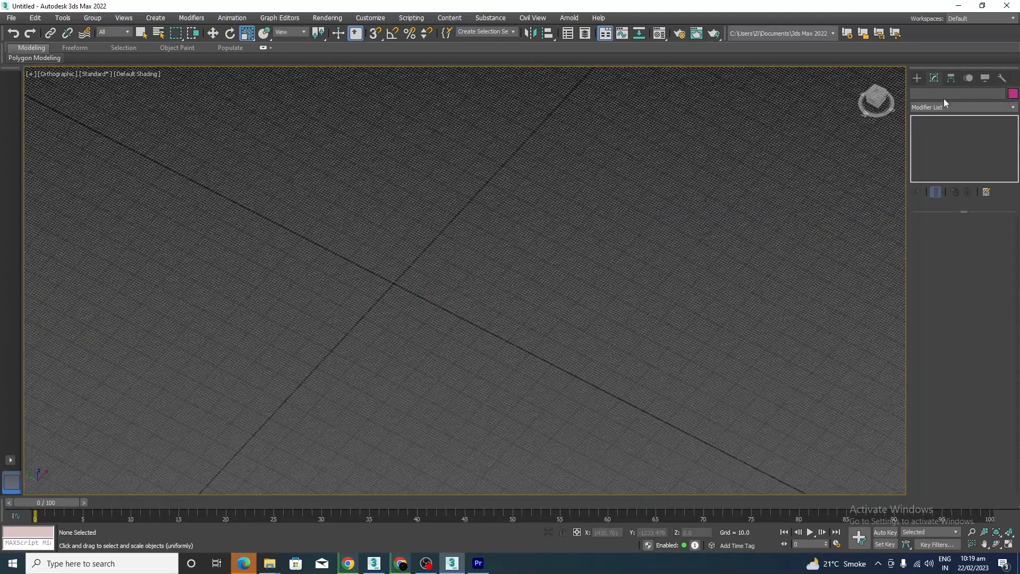
Step: Draw a Box about 503 long, 578 wide and 641 high in the orthographic view, near the grid origin
{"action": "left_click", "coordinate": [917, 78]}
{"action": "left_click", "coordinate": [936, 148]}
{"action": "left_click_drag", "start_coordinate": [437, 273], "coordinate": [453, 416]}
{"action": "left_click", "coordinate": [455, 246]}
{"action": "key", "text": "r"}
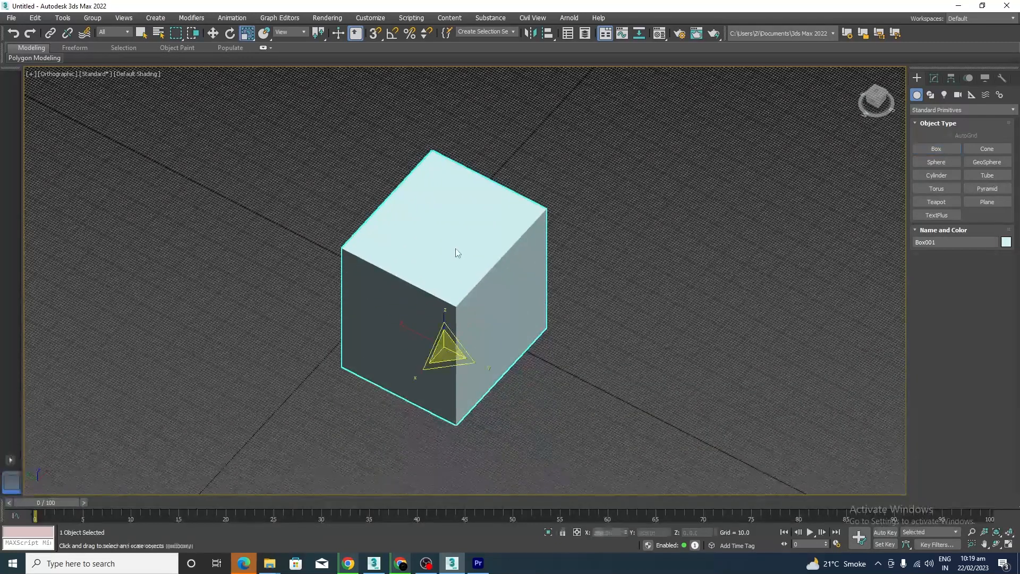
Step: Set the box's length, width and height segments to 10 each, and display its edged faces
{"action": "left_click", "coordinate": [934, 78]}
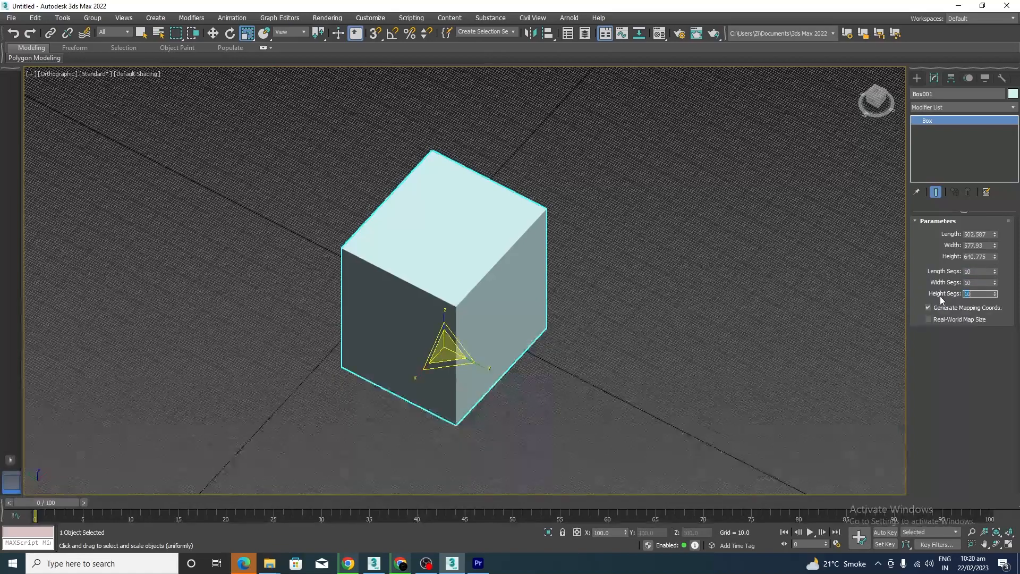
{"action": "middle_click_drag", "start_coordinate": [602, 422], "coordinate": [556, 403], "text": "alt"}
{"action": "key", "text": "F4"}
Step: Convert the segmented box to an Editable Poly in the Front view
{"action": "key", "text": "f"}
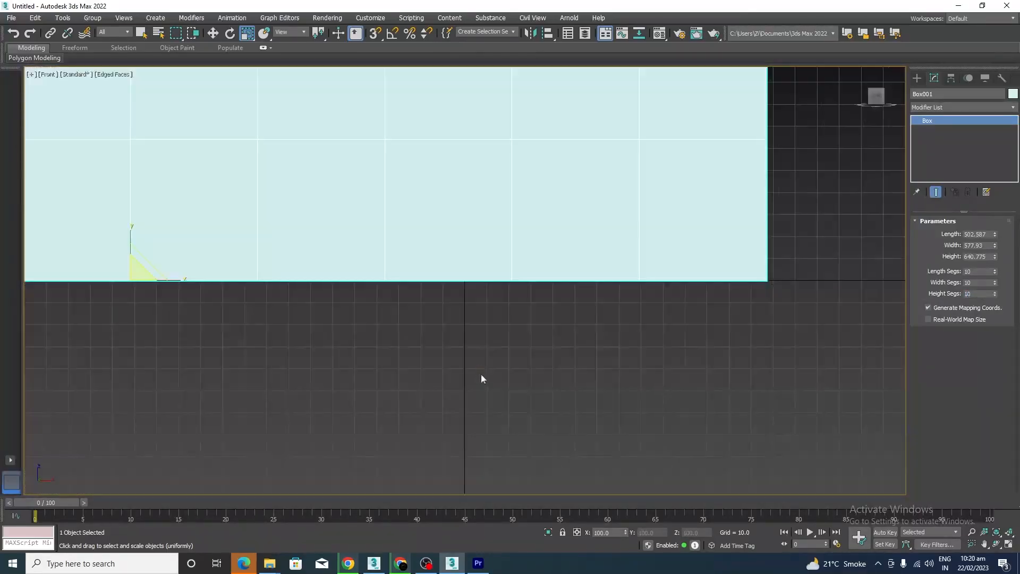
{"action": "scroll", "coordinate": [613, 385], "scroll_direction": "down", "scroll_amount": 4}
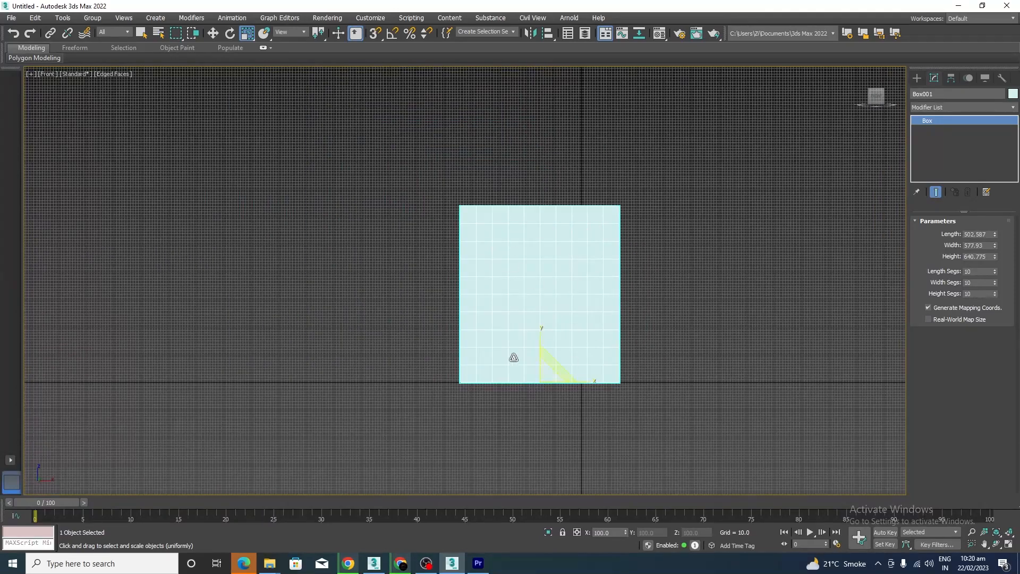
{"action": "right_click", "coordinate": [674, 240]}
{"action": "mouse_move", "coordinate": [711, 347]}
{"action": "left_click", "coordinate": [814, 356]}
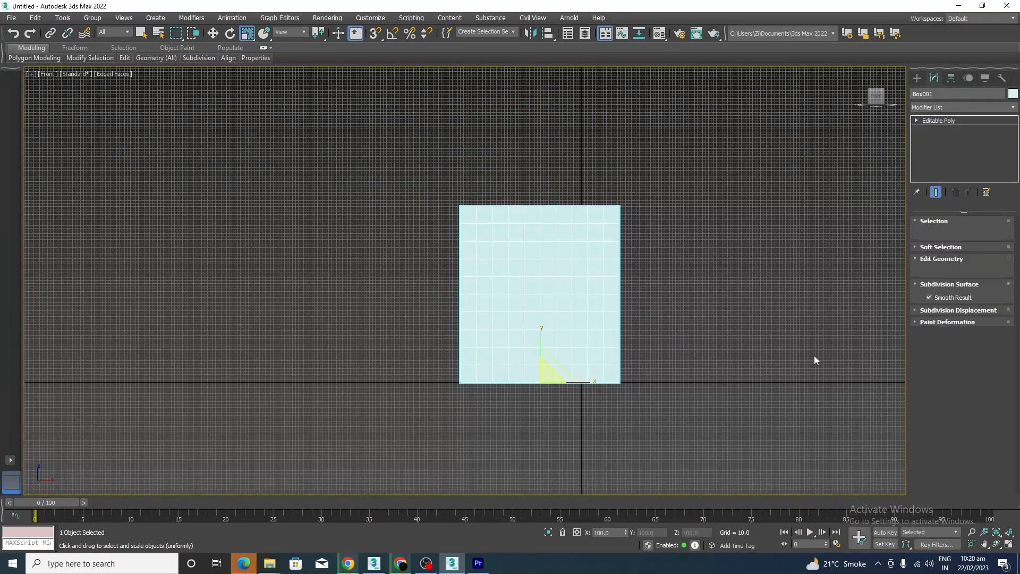
Step: Select one polygon near the middle of each of the box's four vertical sides
{"action": "left_click", "coordinate": [973, 233]}
{"action": "scroll", "coordinate": [536, 317], "scroll_direction": "up", "scroll_amount": 4}
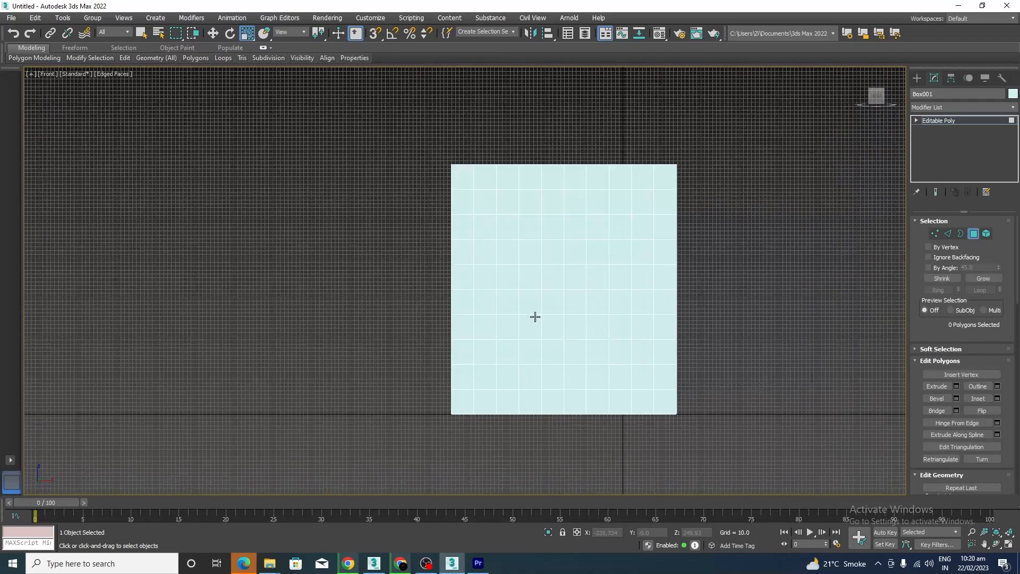
{"action": "scroll", "coordinate": [556, 278], "scroll_direction": "down", "scroll_amount": 2}
{"action": "left_click", "coordinate": [560, 273]}
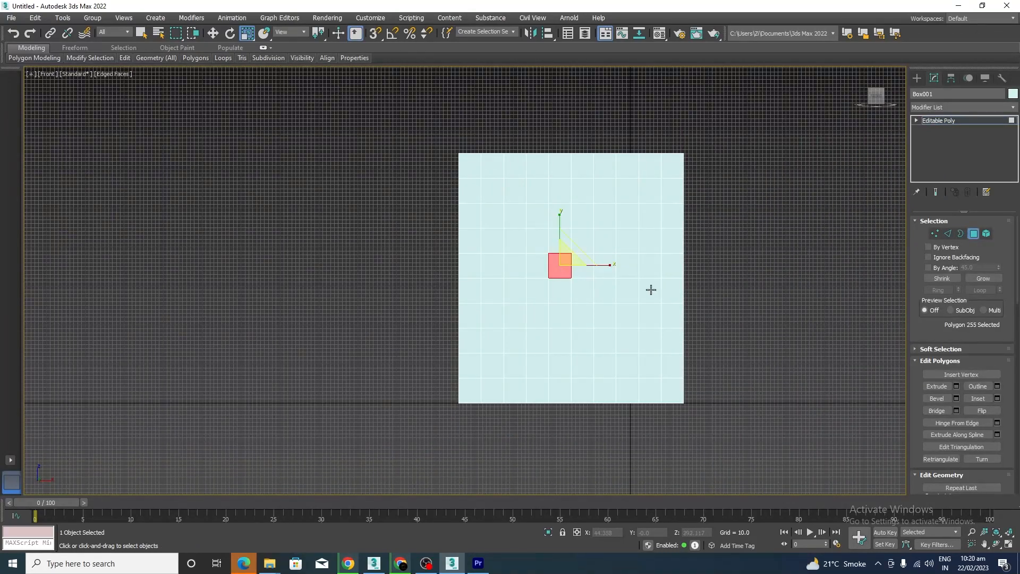
{"action": "middle_click_drag", "start_coordinate": [715, 326], "coordinate": [680, 292], "text": "alt"}
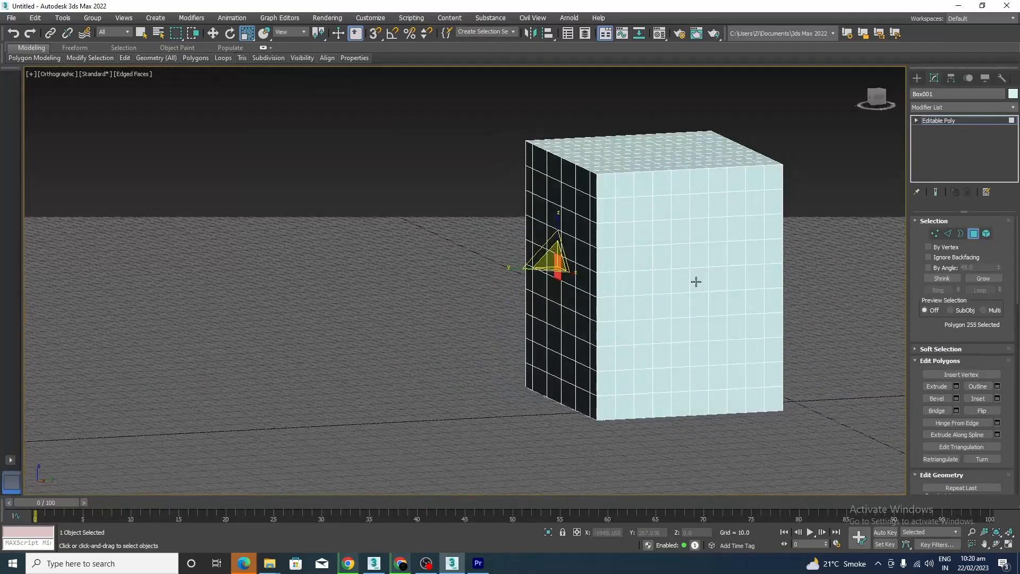
{"action": "left_click", "coordinate": [696, 281], "text": "ctrl"}
{"action": "middle_click_drag", "start_coordinate": [751, 337], "coordinate": [687, 304], "text": "alt"}
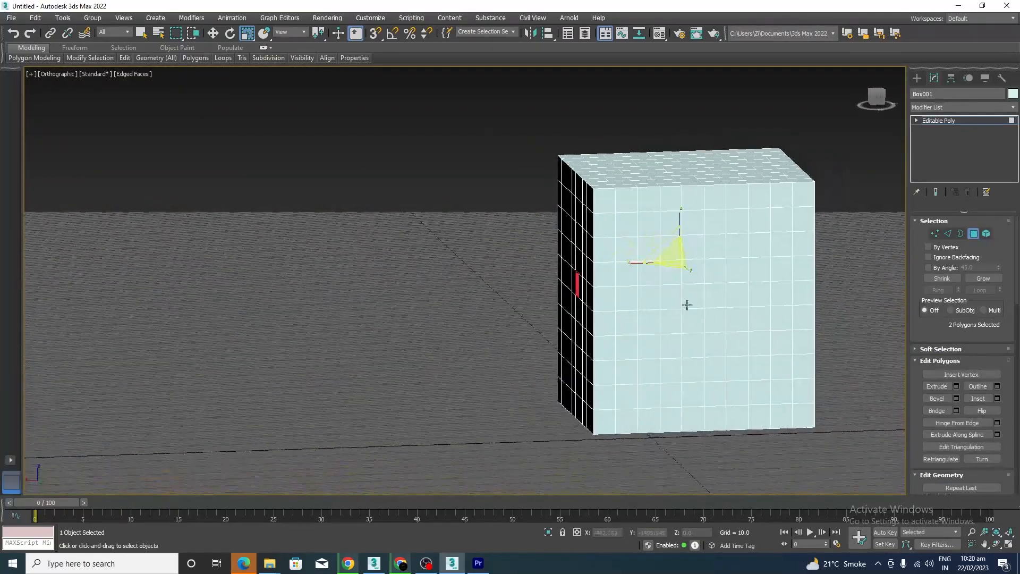
{"action": "left_click", "coordinate": [717, 298], "text": "ctrl"}
{"action": "middle_click_drag", "start_coordinate": [774, 342], "coordinate": [682, 353], "text": "alt"}
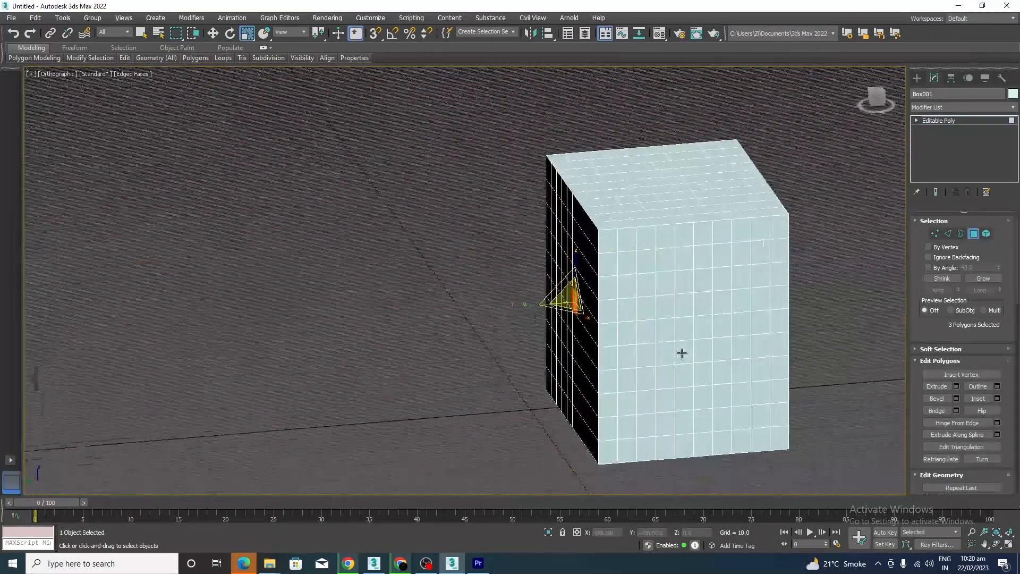
{"action": "left_click", "coordinate": [701, 312], "text": "ctrl"}
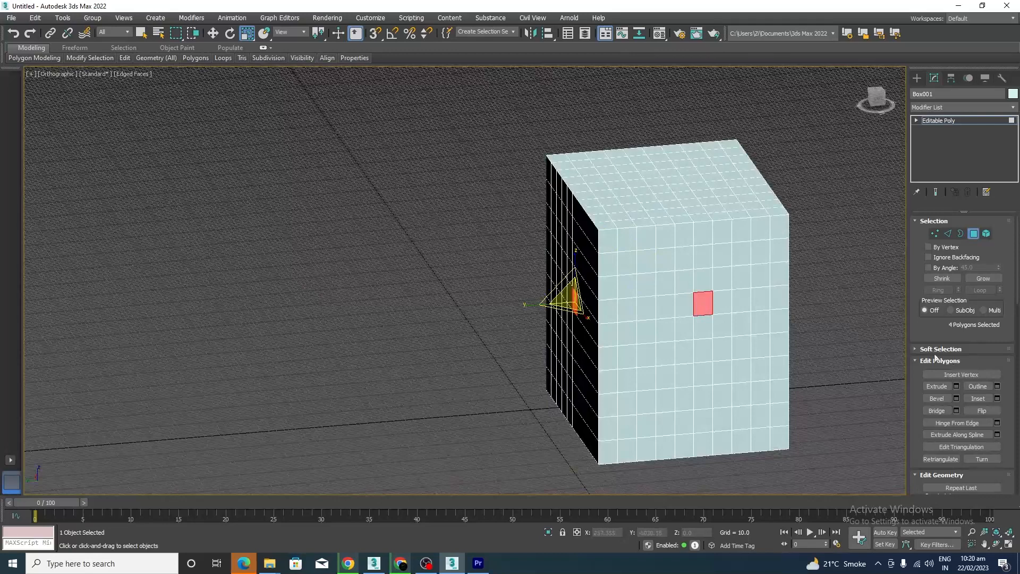
Step: Grow the polygon selection three times and shrink it once, giving a 5 by 5 patch on each side
{"action": "left_click", "coordinate": [984, 277]}
{"action": "left_click", "coordinate": [984, 278]}
{"action": "left_click", "coordinate": [984, 279]}
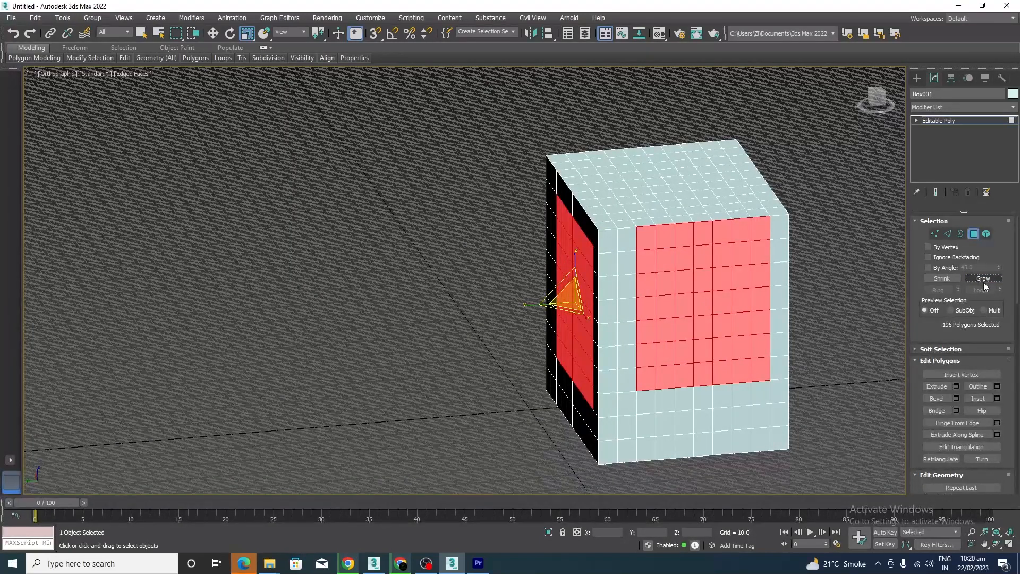
{"action": "left_click", "coordinate": [941, 279]}
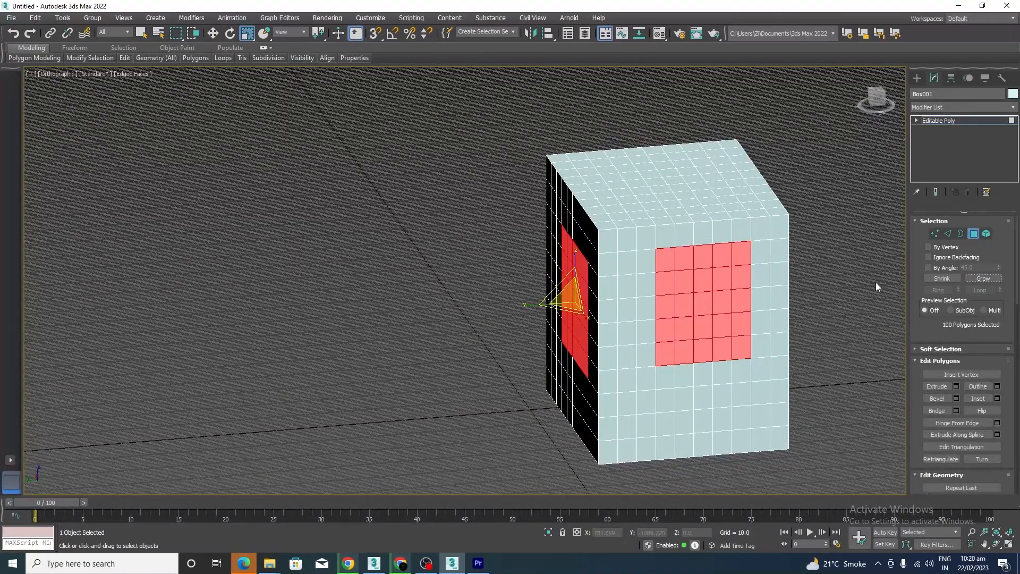
{"action": "middle_click_drag", "start_coordinate": [726, 326], "coordinate": [609, 338], "text": "alt"}
Step: Apply the Lattice modifier to the box with the side polygons selected
{"action": "scroll", "coordinate": [719, 339], "scroll_direction": "up", "scroll_amount": 3}
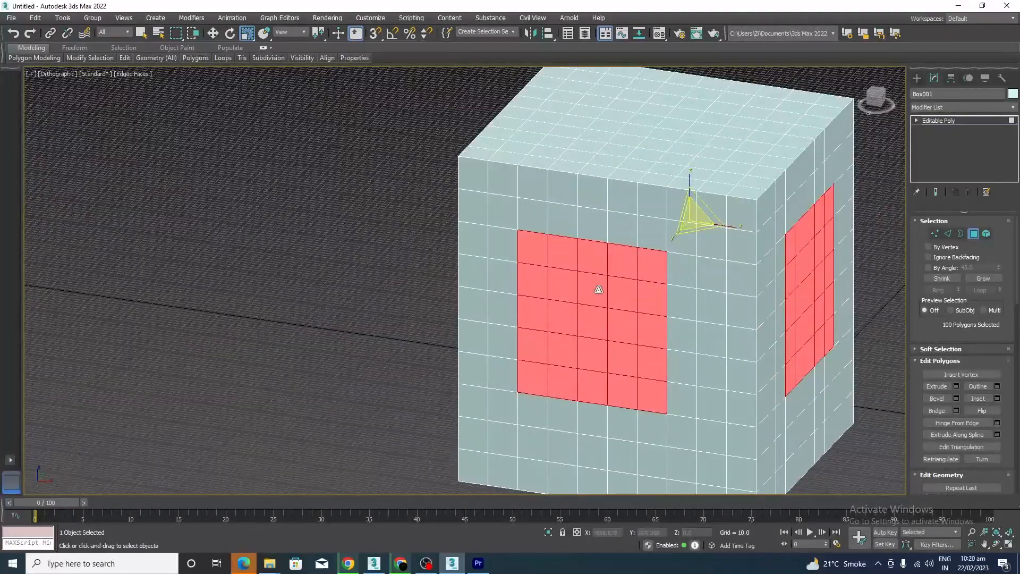
{"action": "left_click", "coordinate": [1013, 109]}
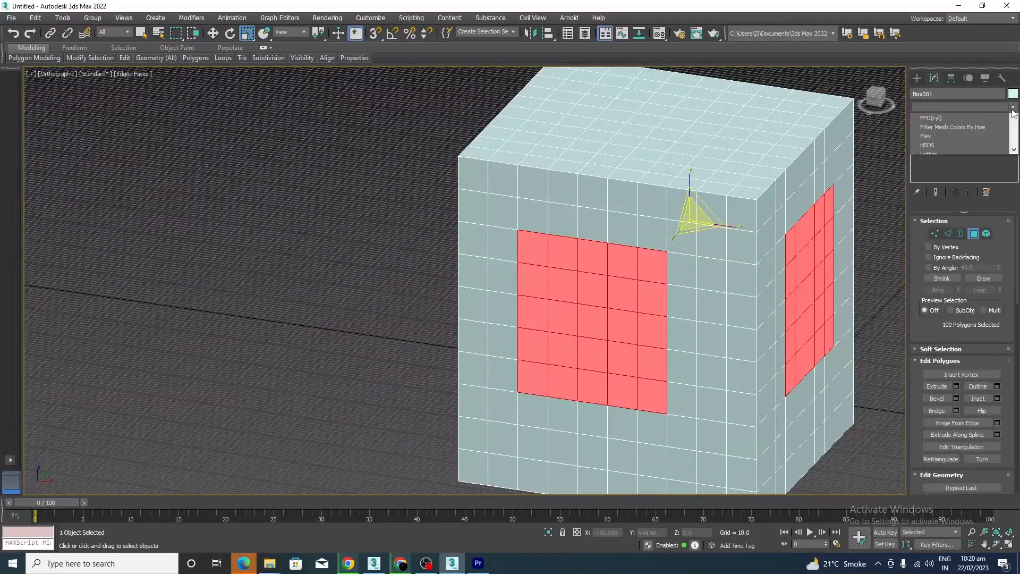
{"action": "key", "text": "l"}
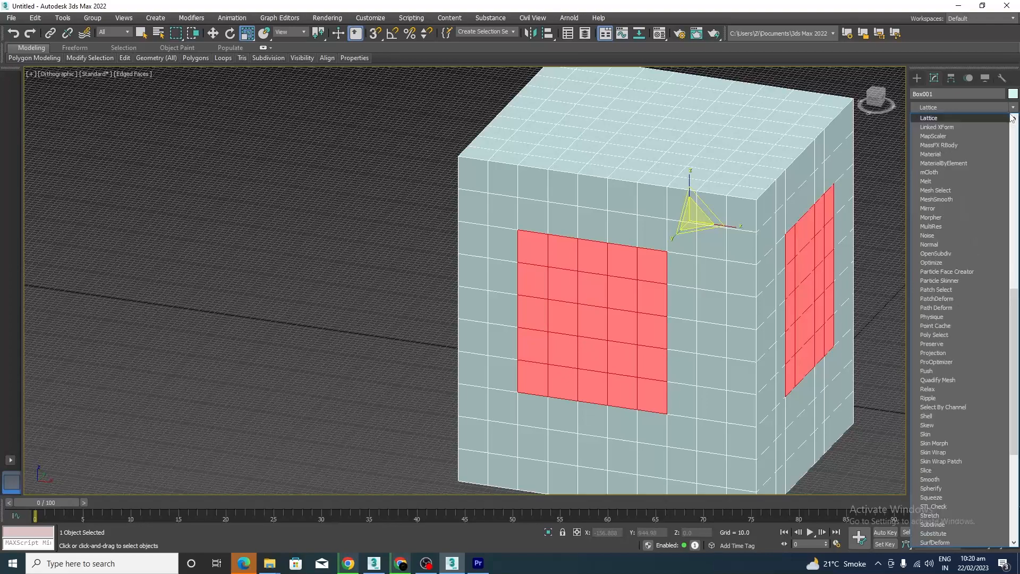
{"action": "left_click", "coordinate": [954, 116]}
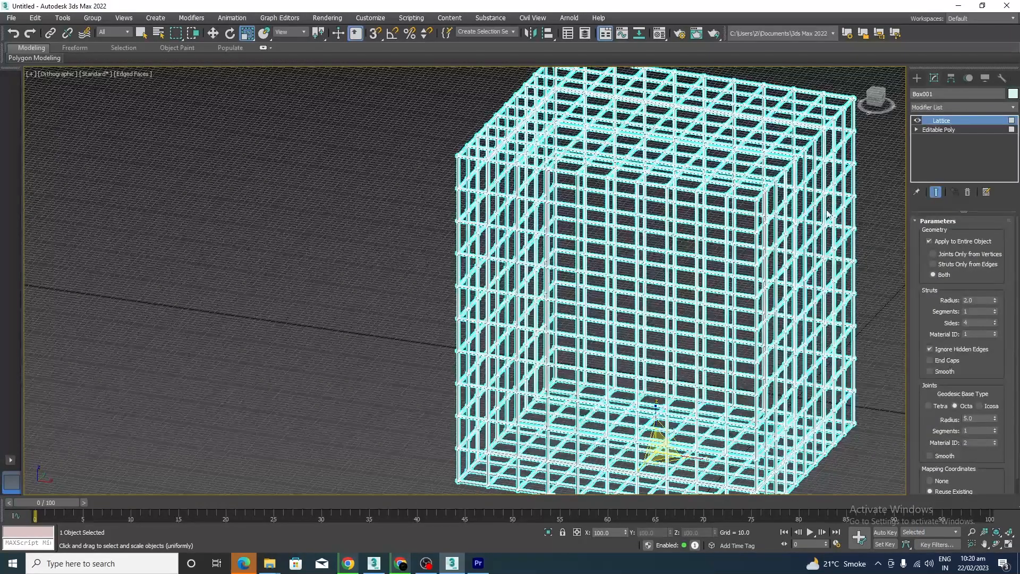
{"action": "scroll", "coordinate": [712, 229], "scroll_direction": "down", "scroll_amount": 5}
{"action": "scroll", "coordinate": [692, 306], "scroll_direction": "up", "scroll_amount": 3}
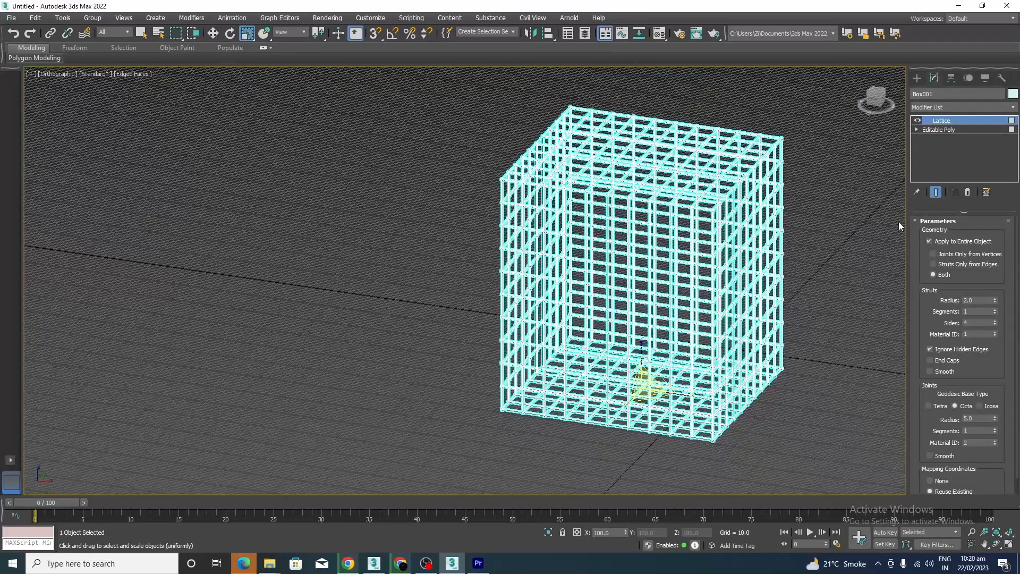
Step: Limit the Lattice to the selected polygons by disabling Apply to Entire Object, and inspect the window grilles without edged faces
{"action": "left_click", "coordinate": [930, 241]}
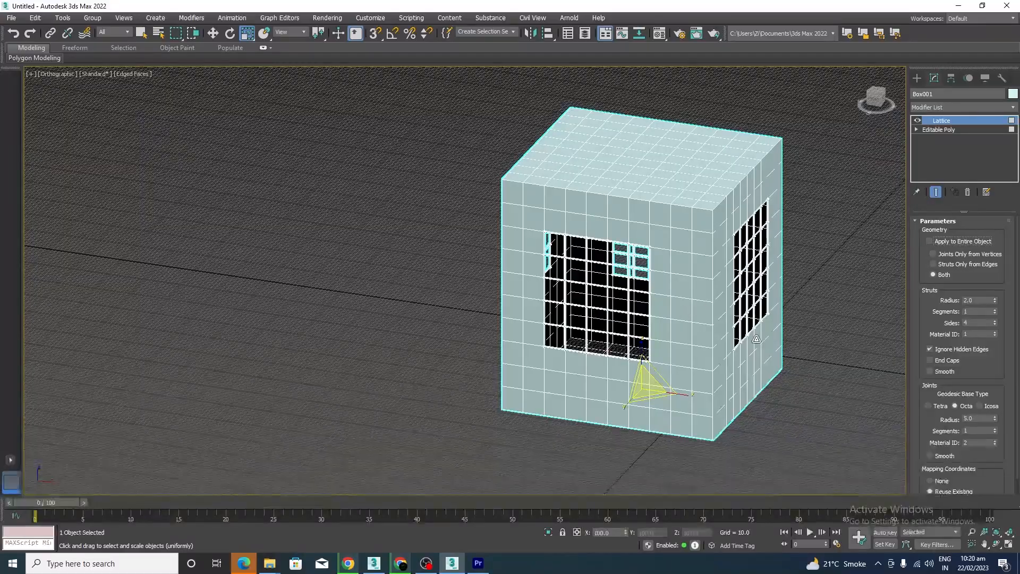
{"action": "mouse_move", "coordinate": [756, 339]}
{"action": "middle_mouse_down", "text": "alt"}
{"action": "mouse_move", "coordinate": [651, 367]}
{"action": "mouse_move", "coordinate": [597, 337]}
{"action": "mouse_move", "coordinate": [744, 335]}
{"action": "mouse_move", "coordinate": [802, 317]}
{"action": "mouse_move", "coordinate": [713, 296]}
{"action": "middle_mouse_up", "text": "alt"}
{"action": "key", "text": "F4"}
{"action": "scroll", "coordinate": [691, 298], "scroll_direction": "up", "scroll_amount": 8}
{"action": "scroll", "coordinate": [689, 299], "scroll_direction": "down", "scroll_amount": 5}
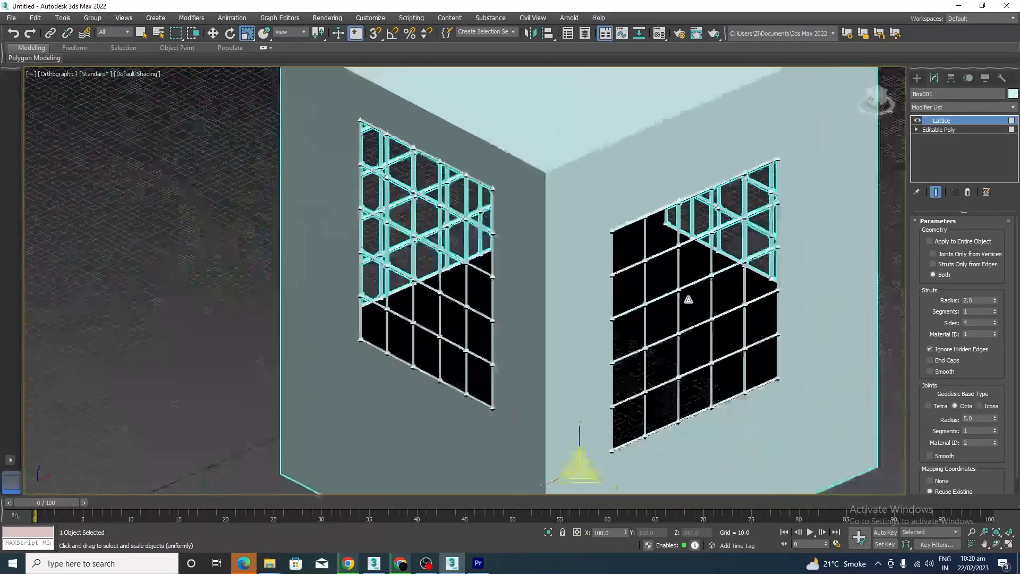
{"action": "scroll", "coordinate": [688, 299], "scroll_direction": "down", "scroll_amount": 5}
Step: Set the Lattice strut radius to 3 and the joint radius to 6
{"action": "scroll", "coordinate": [610, 296], "scroll_direction": "up", "scroll_amount": 10}
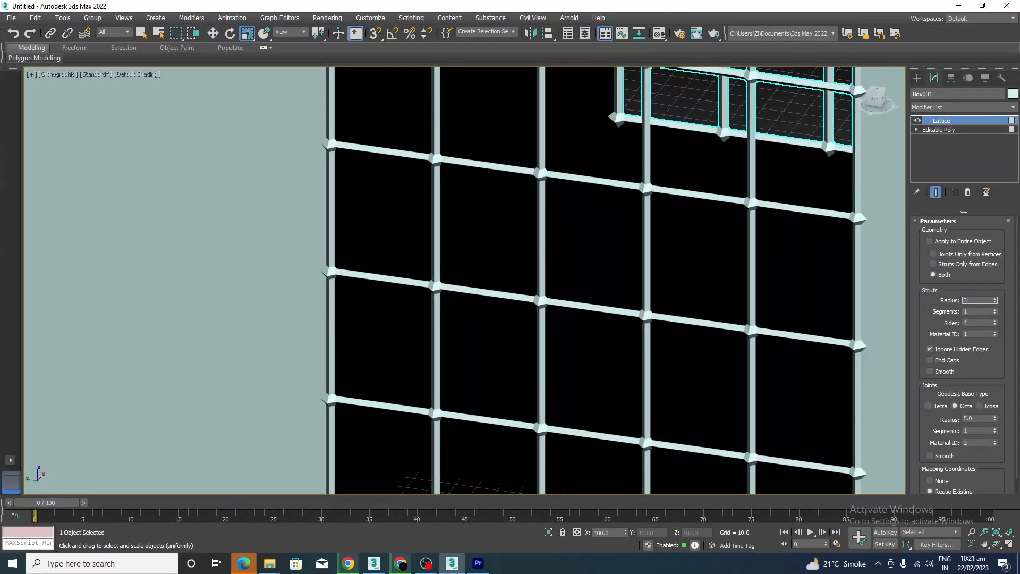
{"action": "key", "text": "Return"}
{"action": "scroll", "coordinate": [556, 272], "scroll_direction": "down", "scroll_amount": 5}
{"action": "scroll", "coordinate": [568, 294], "scroll_direction": "up", "scroll_amount": 10}
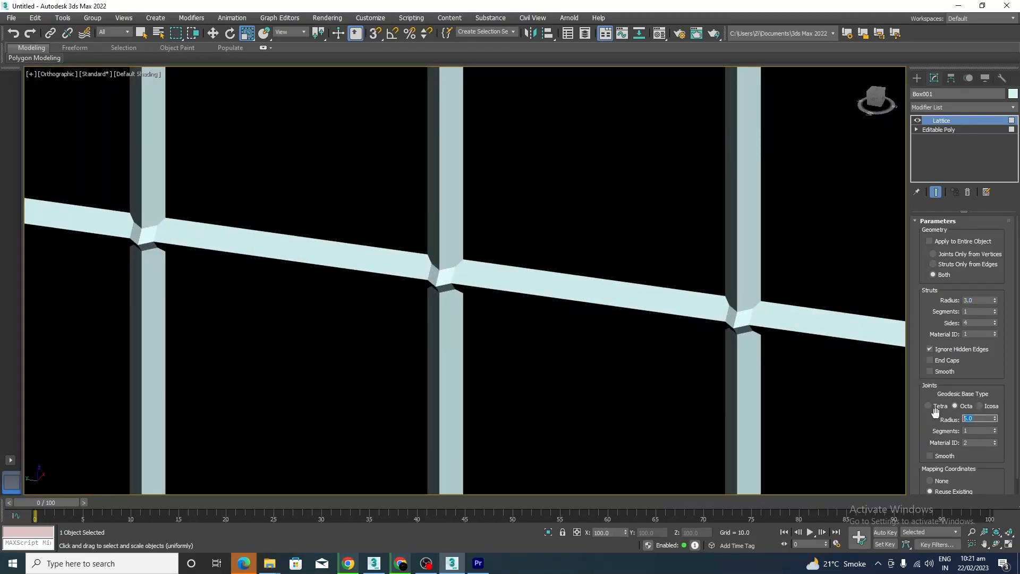
{"action": "type", "text": "6"}
{"action": "key", "text": "Return"}
{"action": "scroll", "coordinate": [639, 212], "scroll_direction": "down", "scroll_amount": 5}
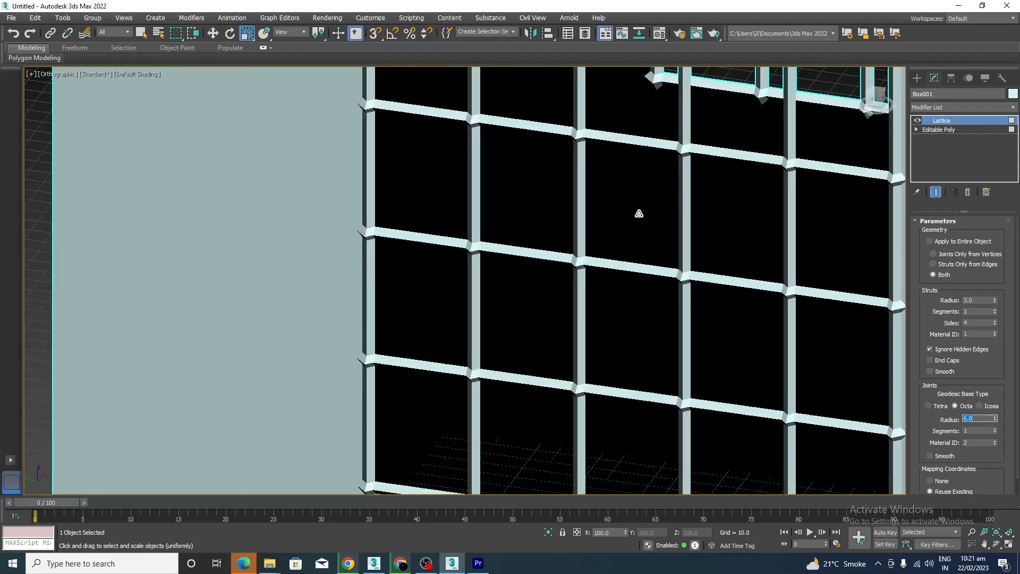
{"action": "middle_click_drag", "start_coordinate": [634, 275], "coordinate": [678, 345], "text": "alt"}
Step: Clear the scene by deleting the box with lattice windows
{"action": "scroll", "coordinate": [515, 303], "scroll_direction": "down", "scroll_amount": 5}
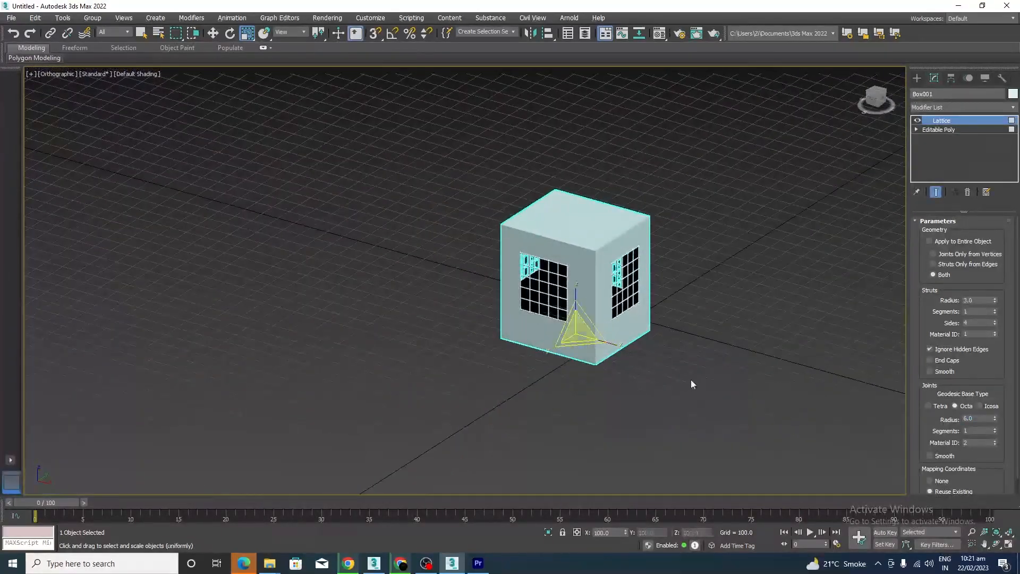
{"action": "left_click_drag", "start_coordinate": [730, 199], "coordinate": [232, 453]}
{"action": "key", "text": "Delete"}
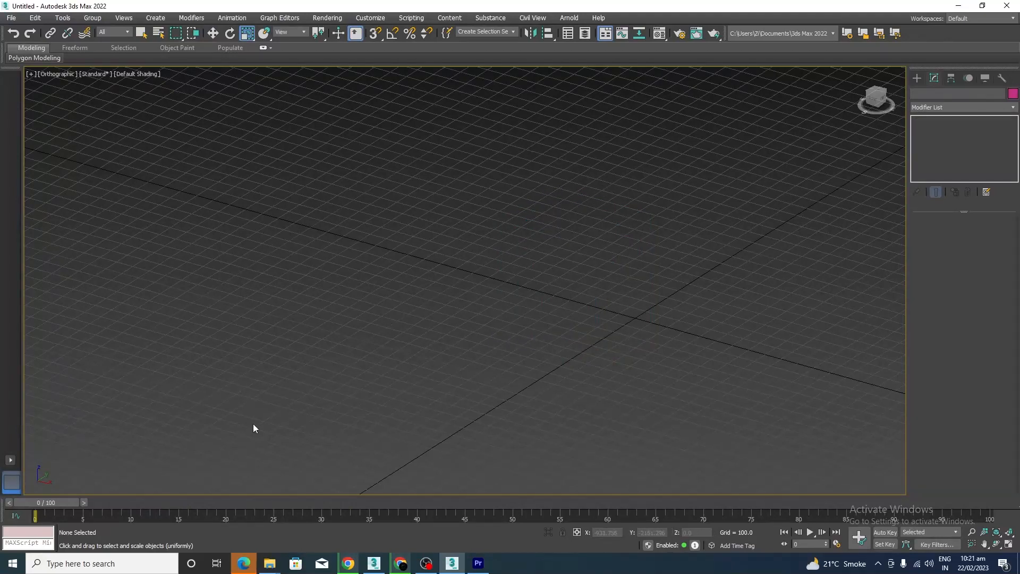
Step: Draw a large Sphere centred near the grid origin
{"action": "left_click", "coordinate": [917, 78]}
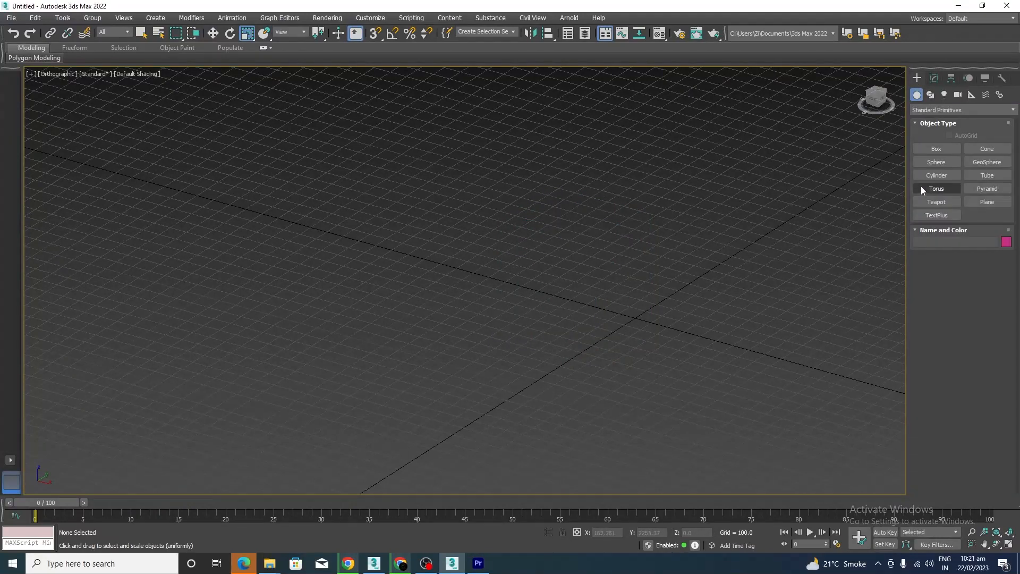
{"action": "left_click", "coordinate": [935, 176]}
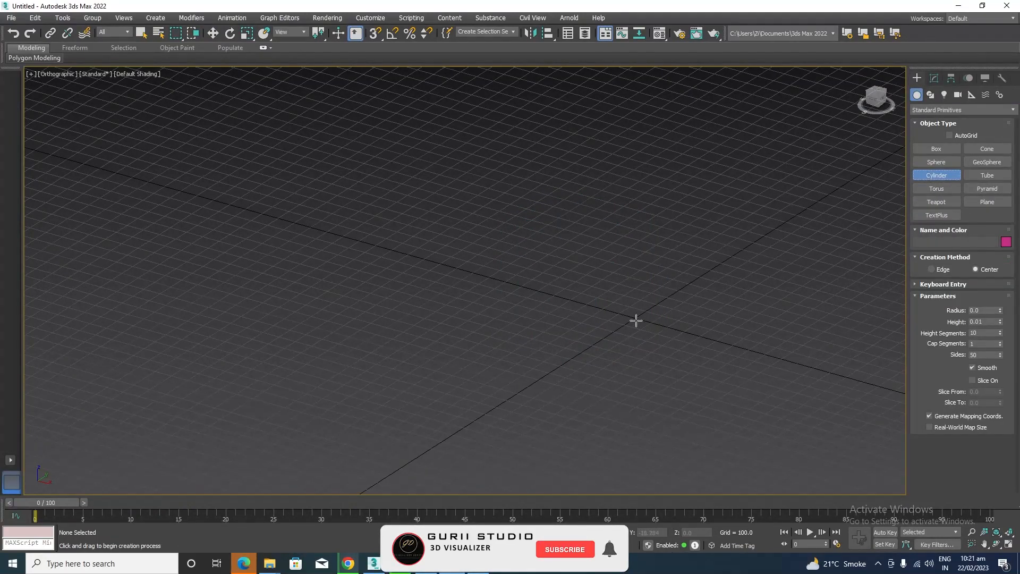
{"action": "key", "text": "r"}
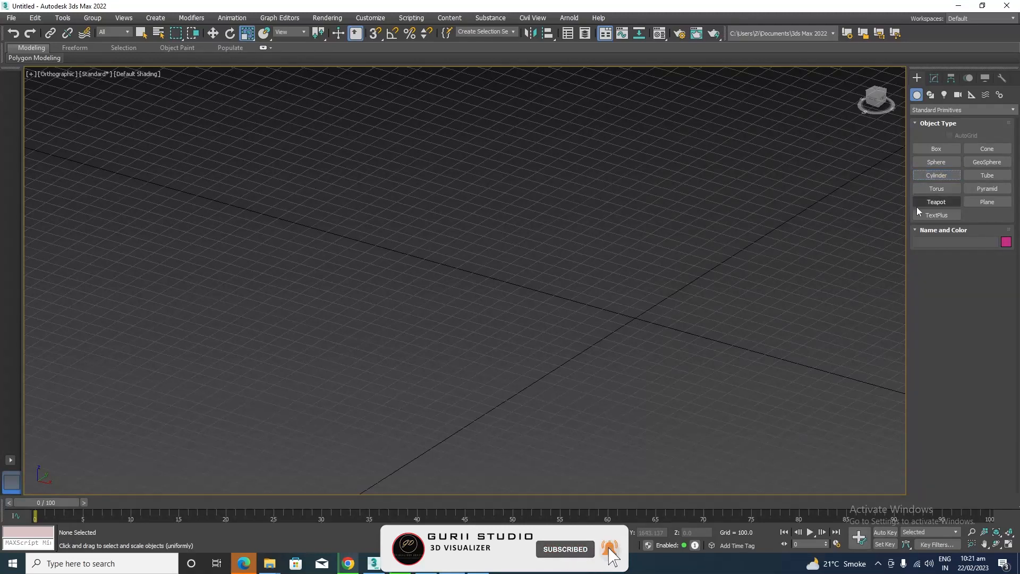
{"action": "left_click", "coordinate": [937, 162]}
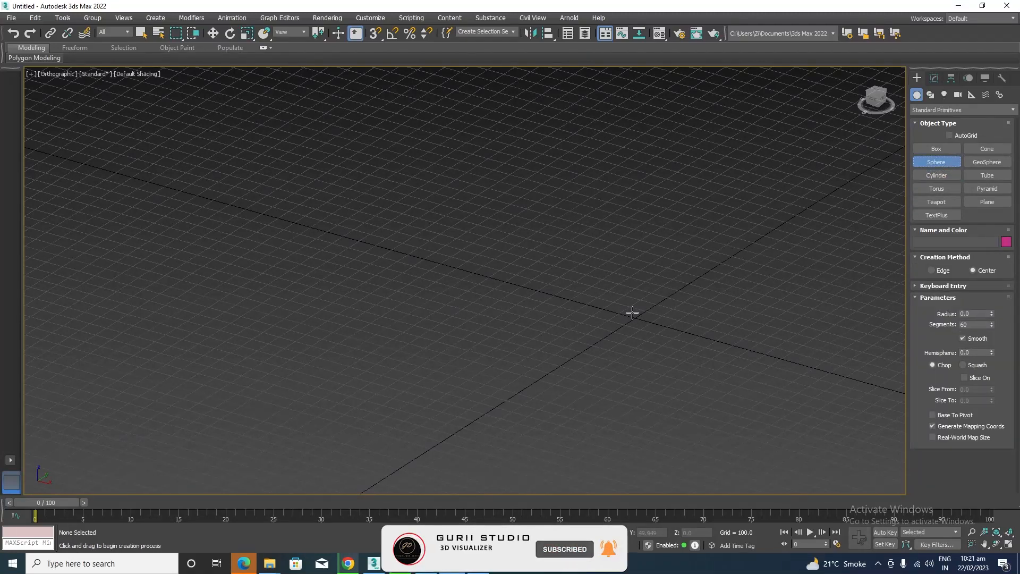
{"action": "left_click_drag", "start_coordinate": [630, 310], "coordinate": [665, 396]}
{"action": "key", "text": "r"}
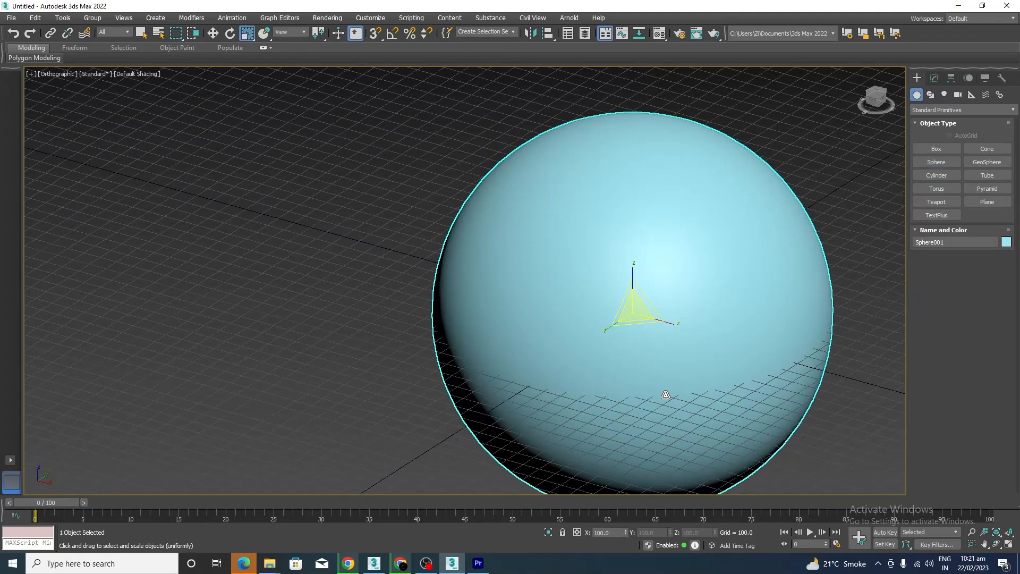
Step: Convert the sphere to an Editable Poly, working in the wireframe front view
{"action": "key", "text": "f"}
{"action": "key", "text": "F3"}
{"action": "scroll", "coordinate": [629, 305], "scroll_direction": "down", "scroll_amount": 8}
{"action": "scroll", "coordinate": [590, 292], "scroll_direction": "up", "scroll_amount": 3}
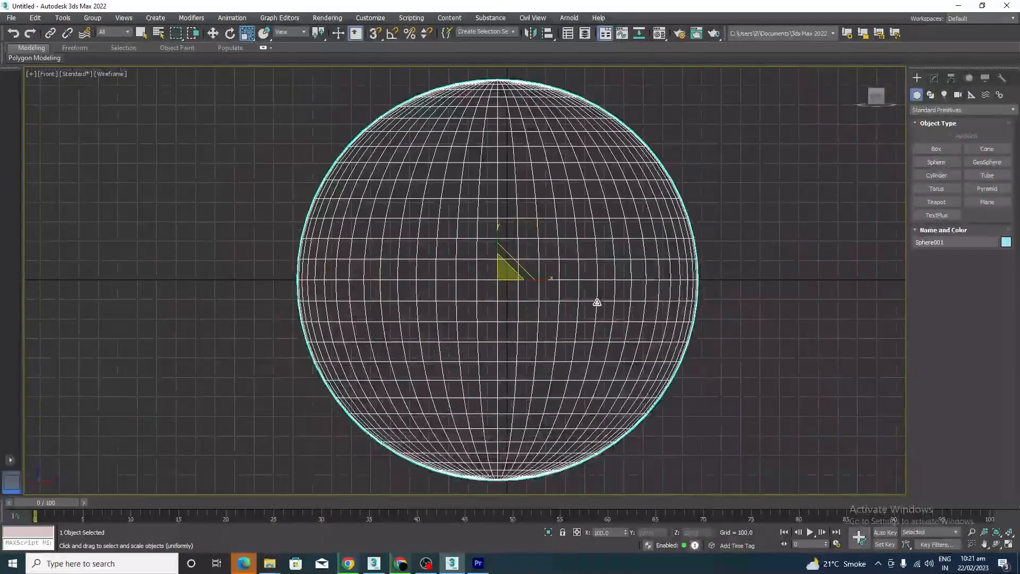
{"action": "right_click", "coordinate": [747, 235]}
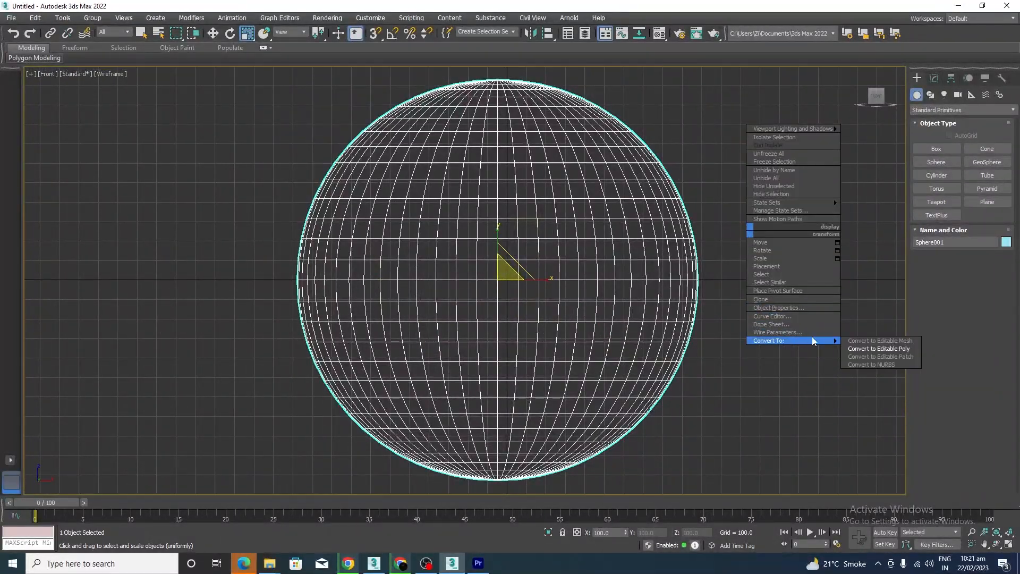
{"action": "mouse_move", "coordinate": [787, 340]}
{"action": "left_click", "coordinate": [865, 349]}
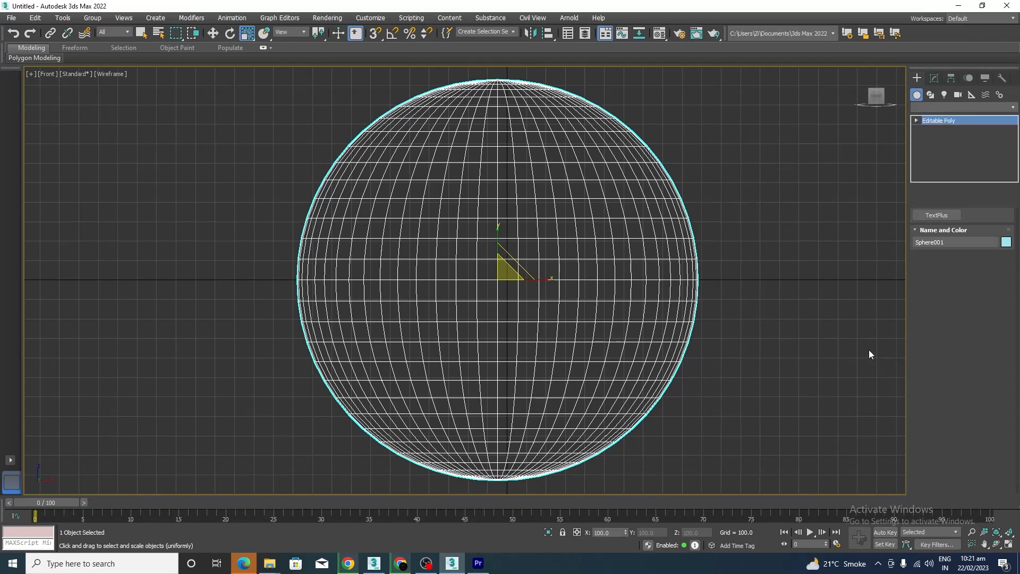
Step: Delete all polygons in the lower half of the sphere, leaving a hemisphere
{"action": "left_click", "coordinate": [971, 234]}
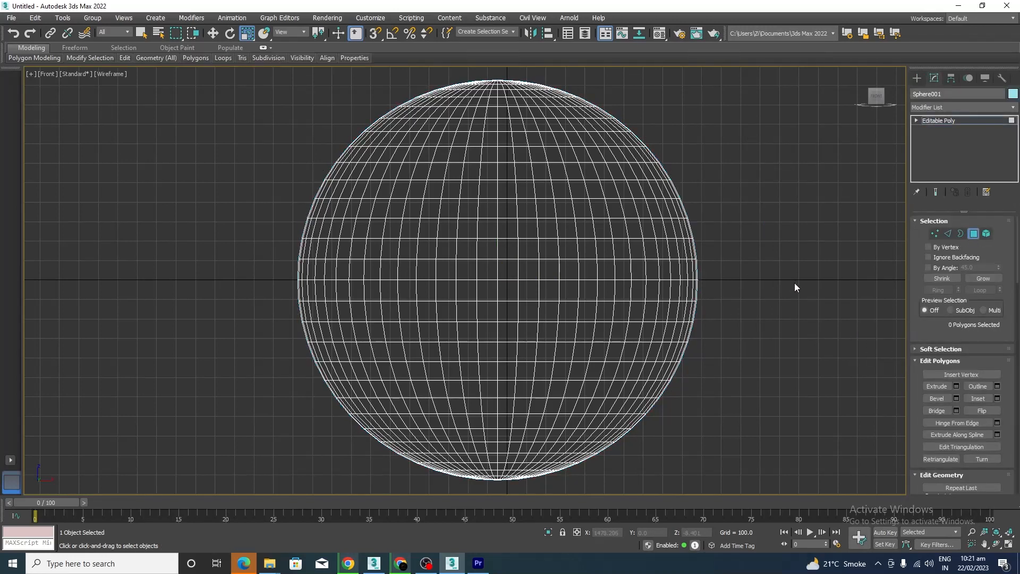
{"action": "left_click_drag", "start_coordinate": [103, 433], "coordinate": [104, 434]}
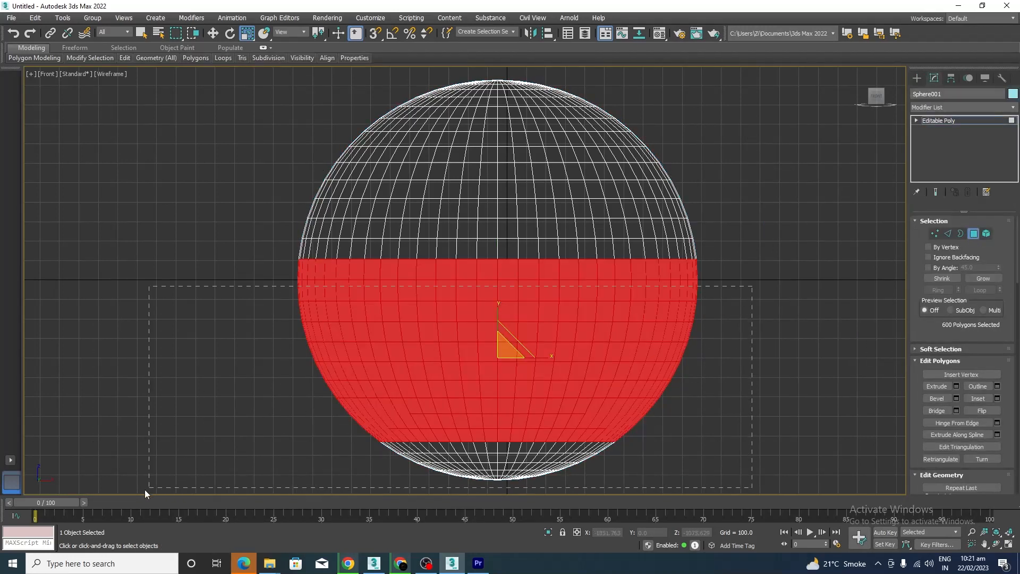
{"action": "left_click_drag", "start_coordinate": [120, 496], "coordinate": [181, 472]}
{"action": "key", "text": "Delete"}
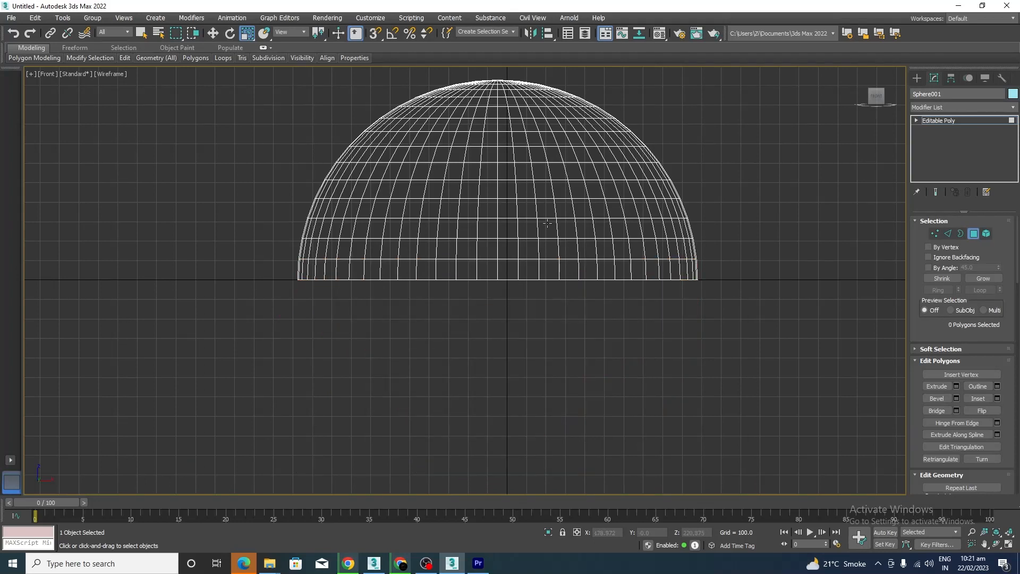
Step: Move the lowest row of polygons of the hemisphere straight down to form tall cylindrical walls under the dome
{"action": "left_click_drag", "start_coordinate": [604, 300], "coordinate": [152, 392]}
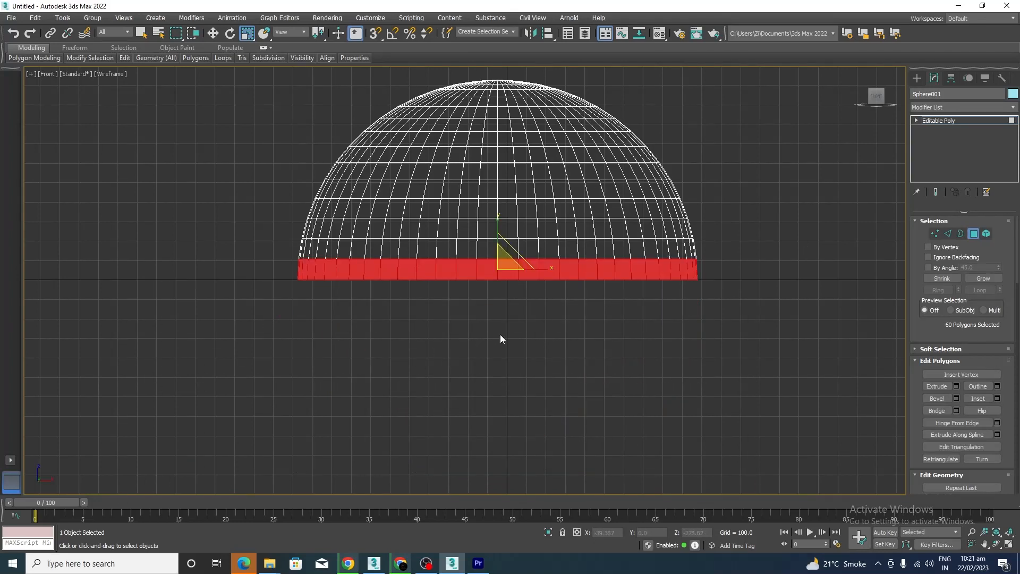
{"action": "key", "text": "w"}
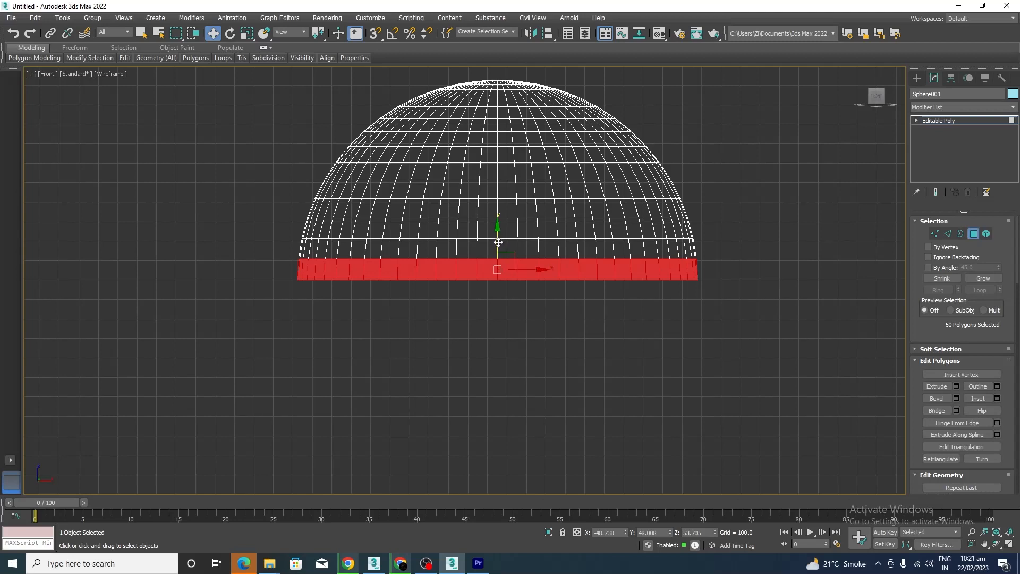
{"action": "left_click_drag", "start_coordinate": [498, 242], "coordinate": [503, 399]}
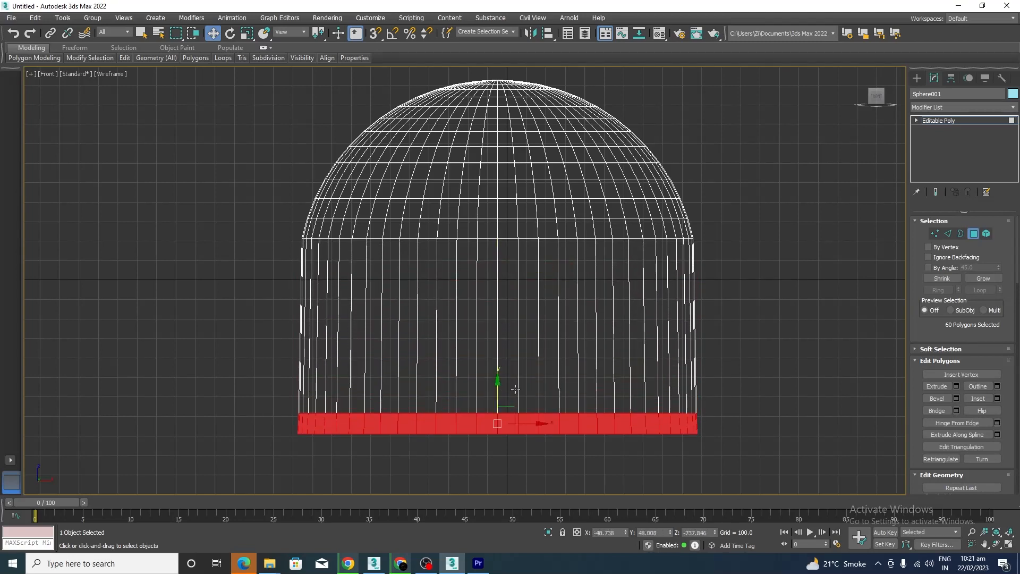
Step: Connect the long vertical wall edges below the dome with 3 segments
{"action": "left_click", "coordinate": [947, 234]}
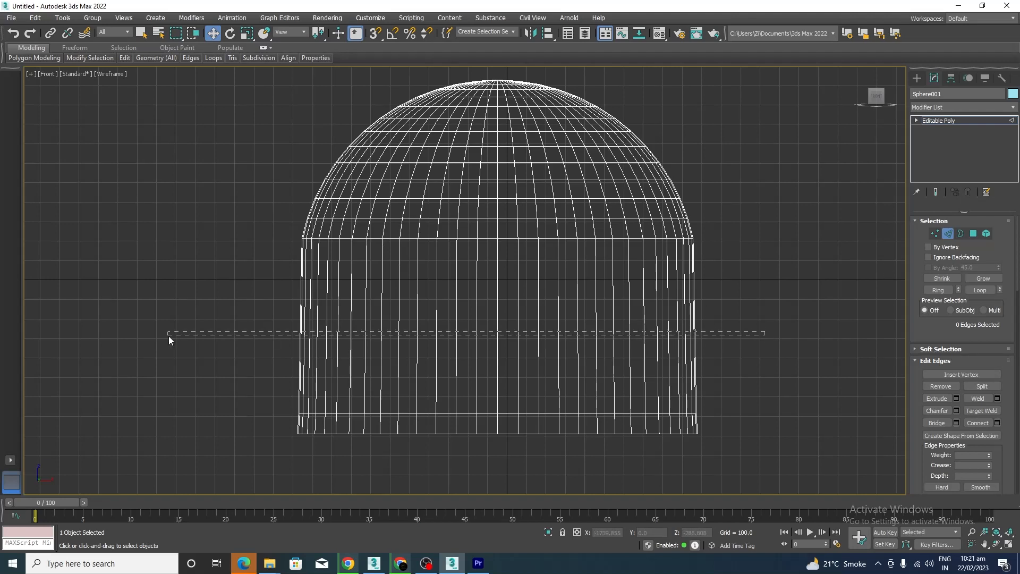
{"action": "left_click_drag", "start_coordinate": [450, 359], "coordinate": [295, 361]}
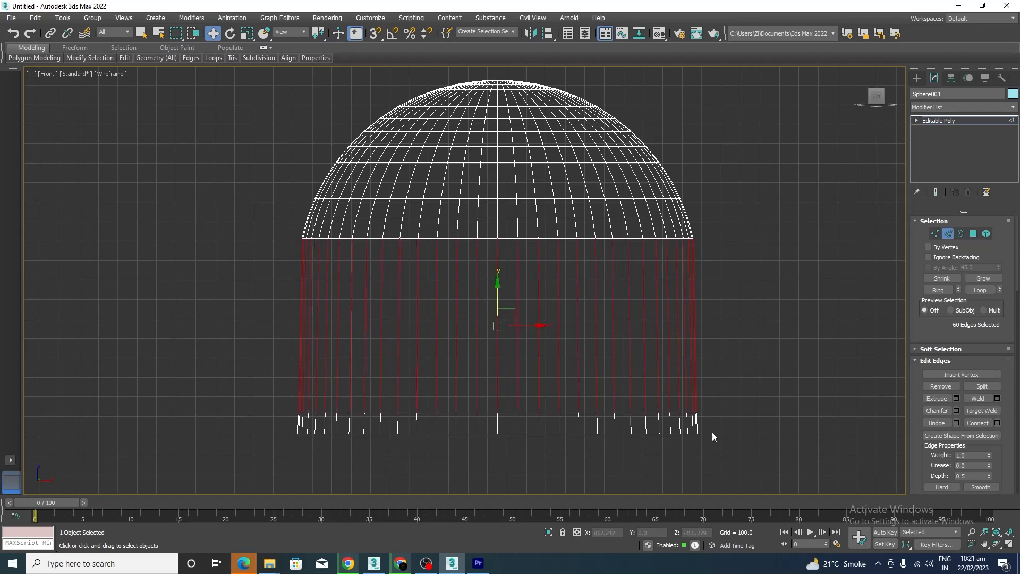
{"action": "left_click", "coordinate": [997, 424]}
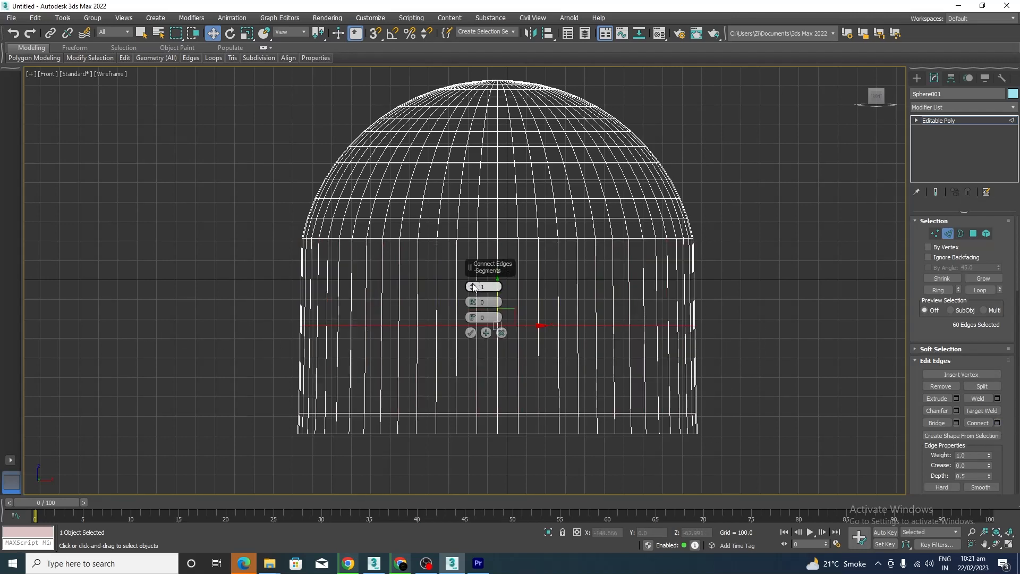
{"action": "left_click_drag", "start_coordinate": [473, 287], "coordinate": [478, 303]}
{"action": "left_click", "coordinate": [472, 334]}
Step: Leave edge editing and apply the Lattice modifier to the whole domed object, viewed shaded with edged faces
{"action": "mouse_move", "coordinate": [595, 308]}
{"action": "middle_mouse_down", "text": "alt"}
{"action": "mouse_move", "coordinate": [593, 330]}
{"action": "mouse_move", "coordinate": [531, 313]}
{"action": "mouse_move", "coordinate": [569, 329]}
{"action": "middle_mouse_up", "text": "alt"}
{"action": "key", "text": "F3"}
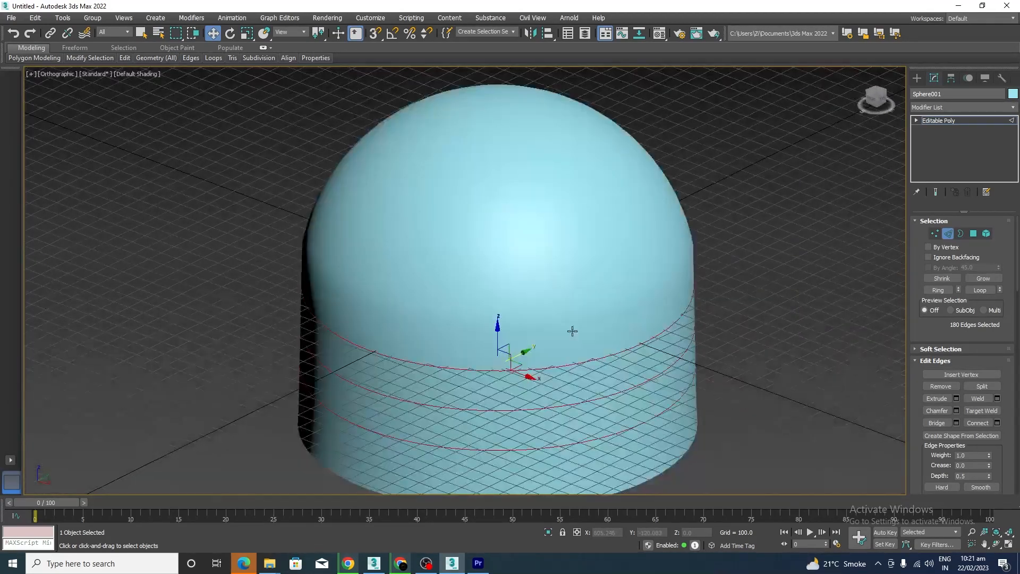
{"action": "left_click", "coordinate": [948, 234]}
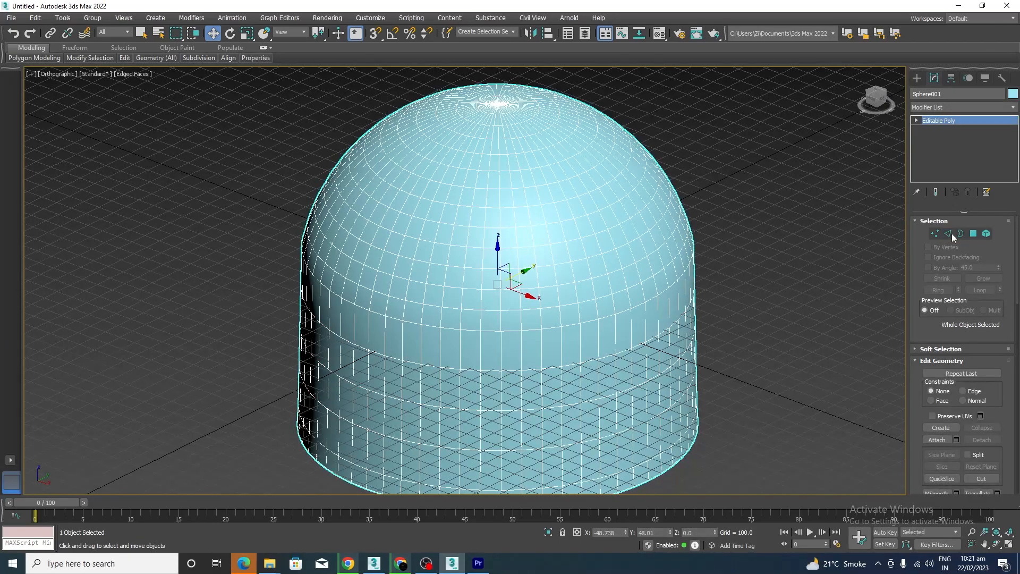
{"action": "left_click", "coordinate": [974, 107]}
{"action": "key", "text": "l"}
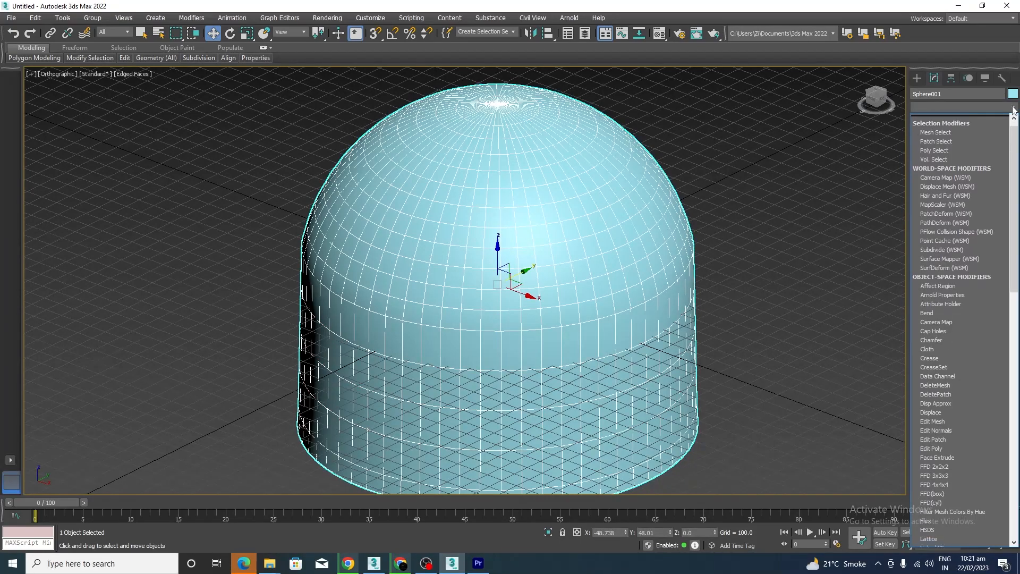
{"action": "left_click", "coordinate": [940, 118]}
Step: Examine the struts and joints of the latticed dome up close and from several angles
{"action": "mouse_move", "coordinate": [732, 195]}
{"action": "middle_mouse_down", "text": "alt"}
{"action": "mouse_move", "coordinate": [773, 269]}
{"action": "mouse_move", "coordinate": [718, 303]}
{"action": "mouse_move", "coordinate": [743, 289]}
{"action": "mouse_move", "coordinate": [742, 272]}
{"action": "mouse_move", "coordinate": [684, 275]}
{"action": "middle_mouse_up", "text": "alt"}
{"action": "key", "text": "F3"}
{"action": "scroll", "coordinate": [697, 277], "scroll_direction": "up", "scroll_amount": 6}
{"action": "scroll", "coordinate": [611, 240], "scroll_direction": "down", "scroll_amount": 9}
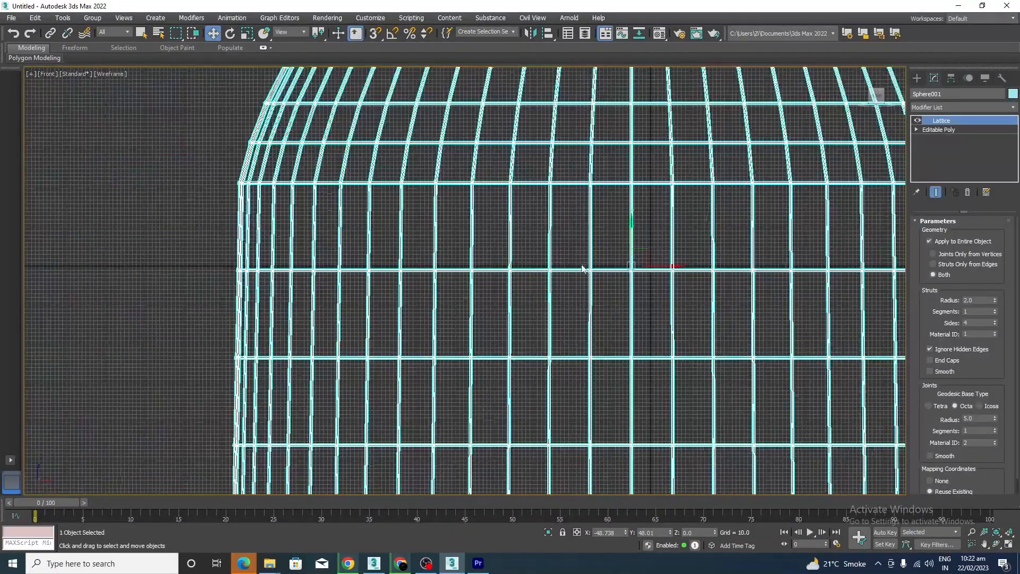
{"action": "scroll", "coordinate": [619, 298], "scroll_direction": "up", "scroll_amount": 2}
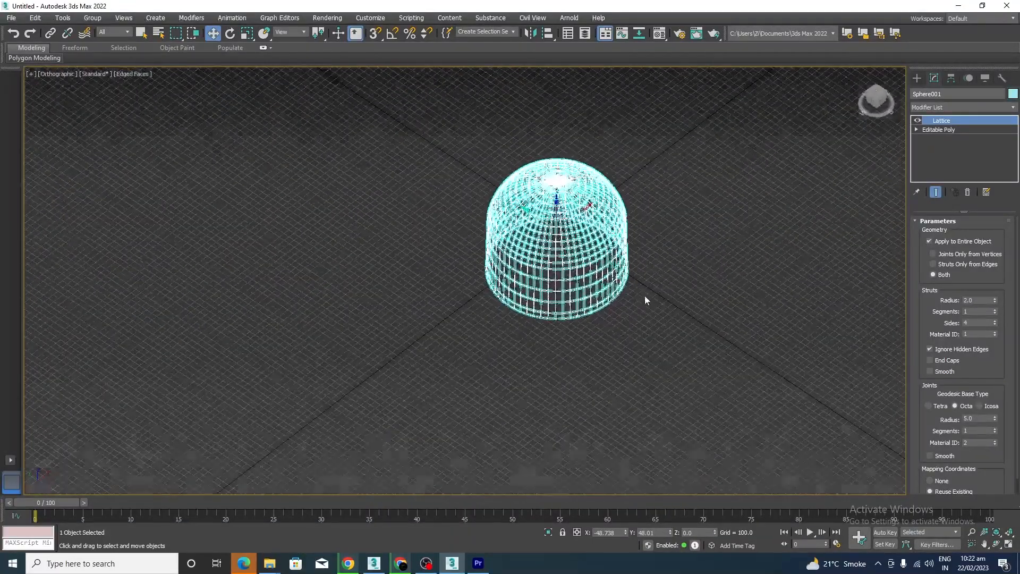
{"action": "scroll", "coordinate": [646, 295], "scroll_direction": "up", "scroll_amount": 6}
{"action": "scroll", "coordinate": [591, 272], "scroll_direction": "down", "scroll_amount": 9}
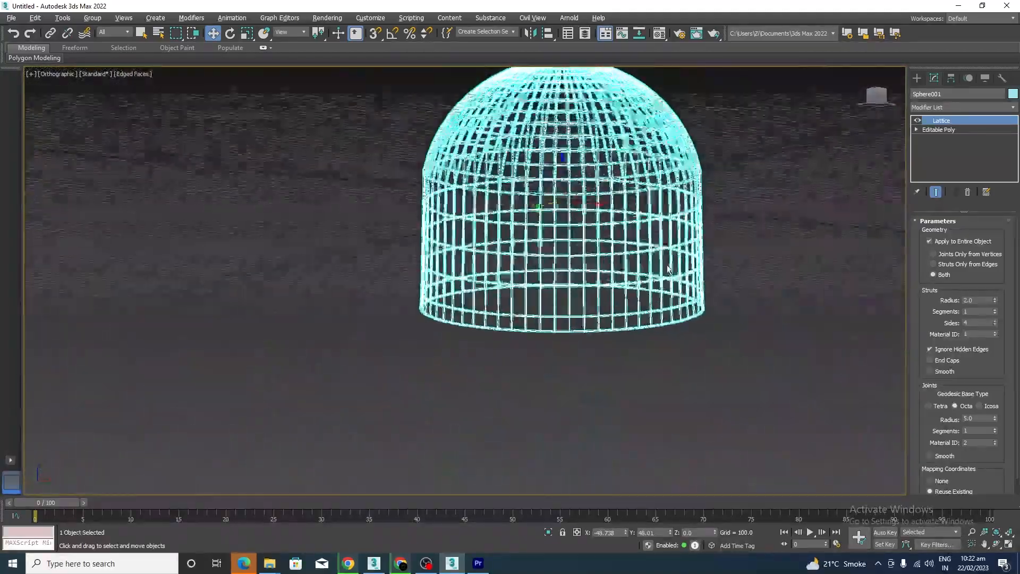
{"action": "scroll", "coordinate": [542, 327], "scroll_direction": "up", "scroll_amount": 2}
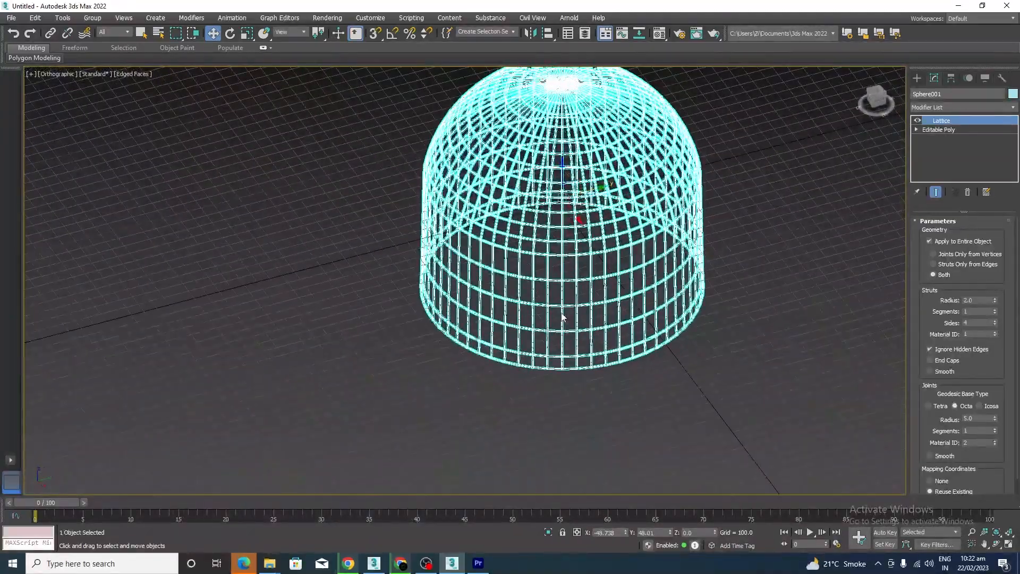
{"action": "scroll", "coordinate": [604, 357], "scroll_direction": "down", "scroll_amount": 2}
{"action": "middle_click_drag", "start_coordinate": [683, 352], "coordinate": [683, 314], "text": "alt"}
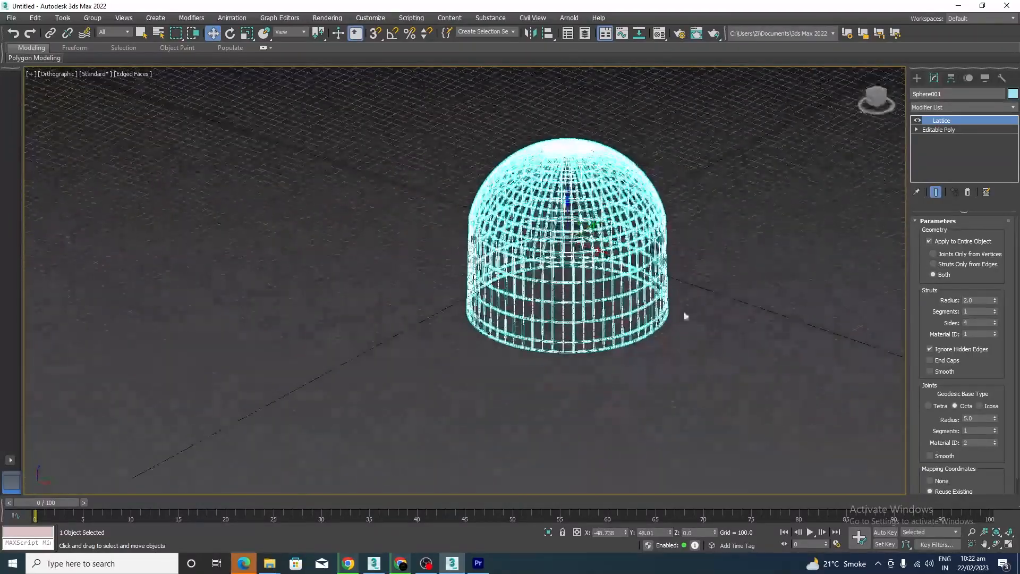
{"action": "scroll", "coordinate": [596, 269], "scroll_direction": "up", "scroll_amount": 5}
{"action": "scroll", "coordinate": [603, 337], "scroll_direction": "down", "scroll_amount": 5}
{"action": "middle_click_drag", "start_coordinate": [603, 337], "coordinate": [663, 330], "text": "alt"}
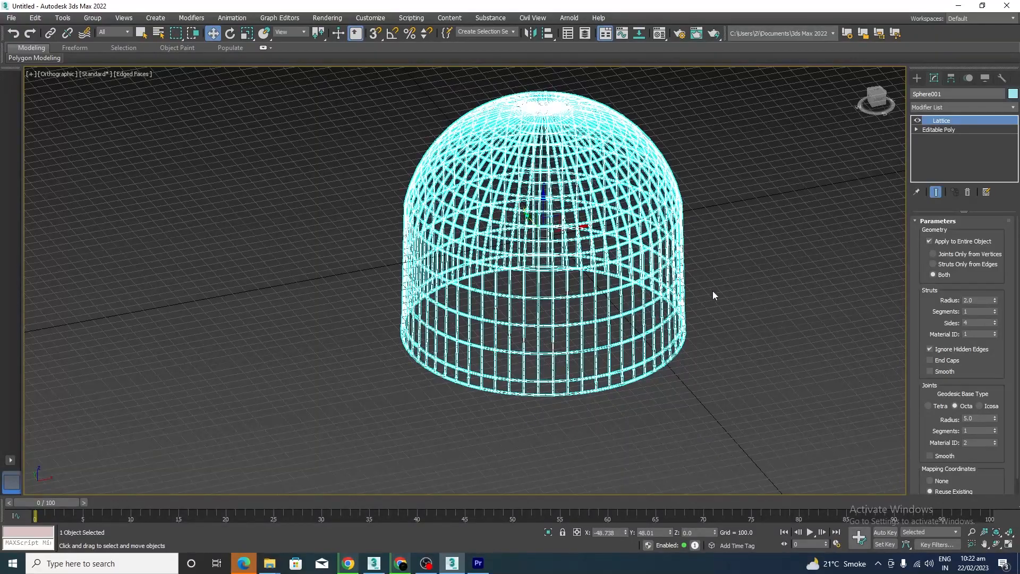
{"action": "middle_click_drag", "start_coordinate": [713, 291], "coordinate": [626, 289], "text": "alt"}
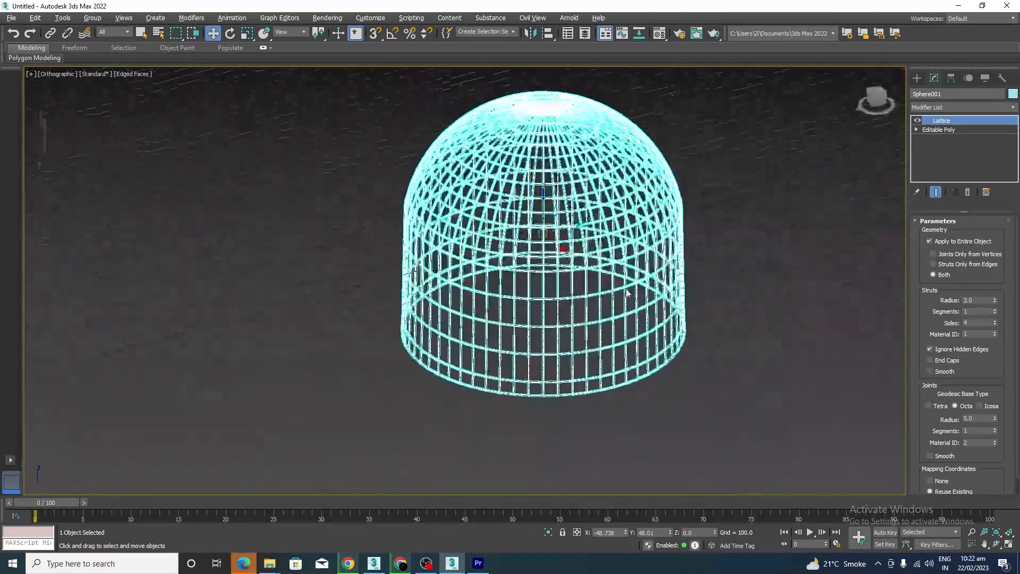
Step: Deselect the dome, examine its lattice in orthographic and left views, and reselect it
{"action": "left_click", "coordinate": [688, 393]}
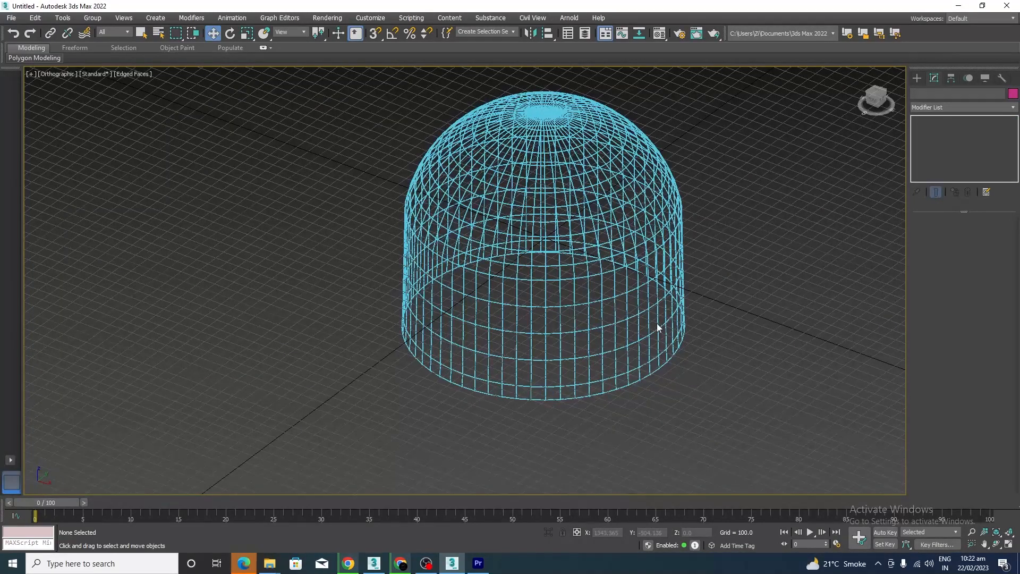
{"action": "middle_click_drag", "start_coordinate": [622, 368], "coordinate": [615, 321], "text": "alt"}
{"action": "scroll", "coordinate": [615, 321], "scroll_direction": "down", "scroll_amount": 2}
{"action": "mouse_move", "coordinate": [591, 409]}
{"action": "middle_mouse_down", "text": "alt"}
{"action": "mouse_move", "coordinate": [590, 362]}
{"action": "mouse_move", "coordinate": [605, 406]}
{"action": "middle_mouse_up", "text": "alt"}
{"action": "key", "text": "l"}
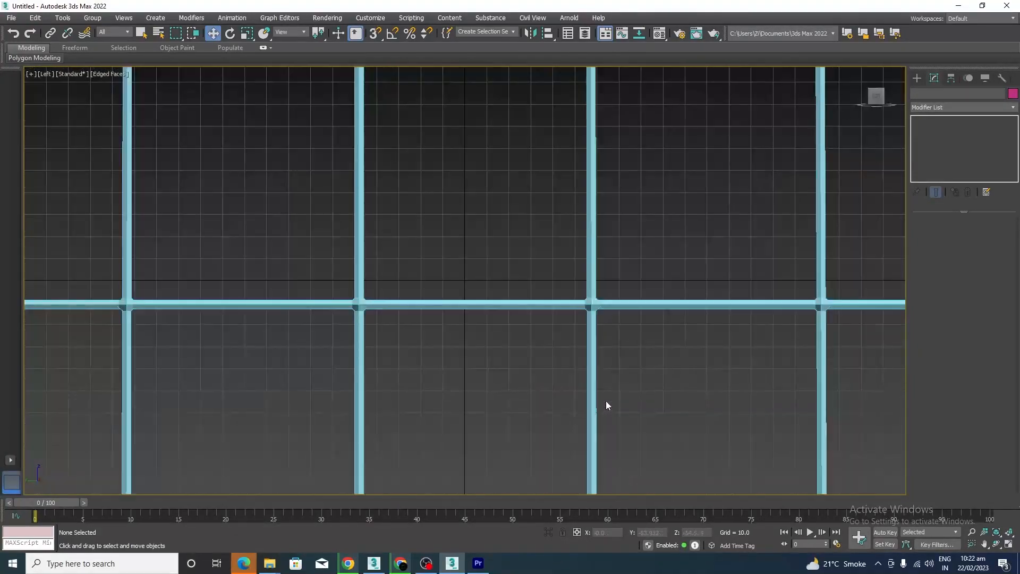
{"action": "scroll", "coordinate": [539, 330], "scroll_direction": "down", "scroll_amount": 6}
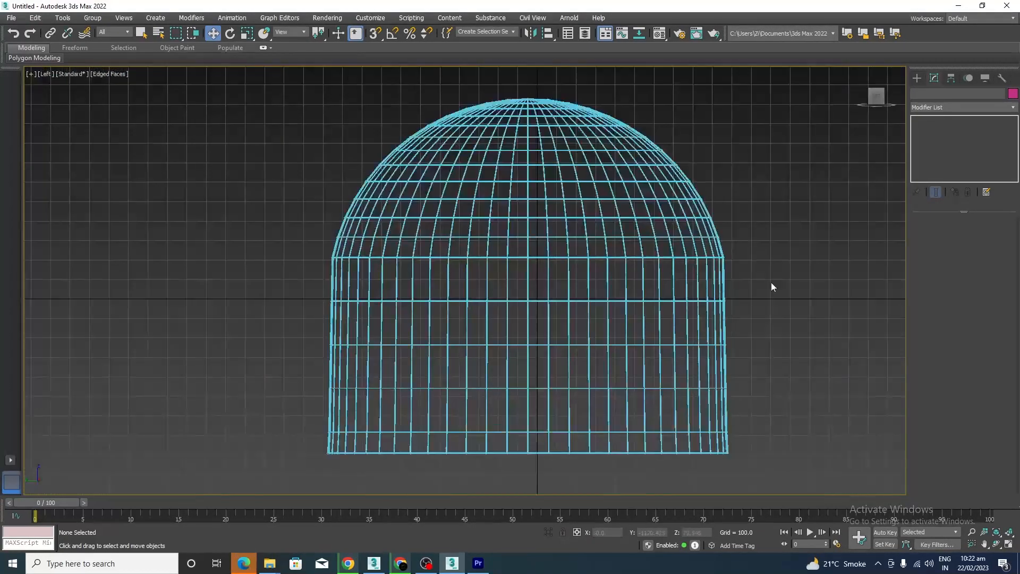
{"action": "middle_click_drag", "start_coordinate": [772, 286], "coordinate": [751, 264]}
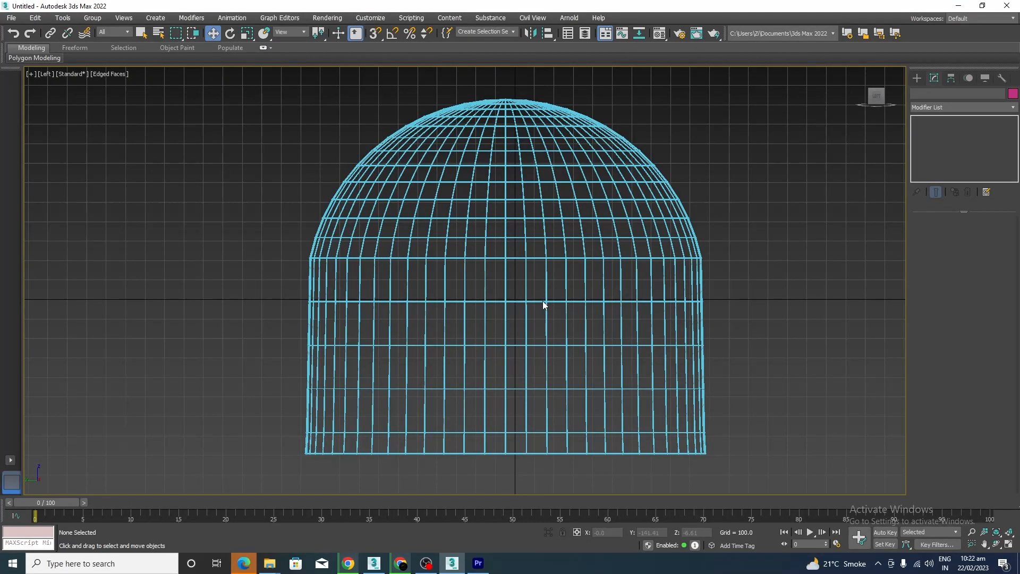
{"action": "left_click", "coordinate": [544, 300]}
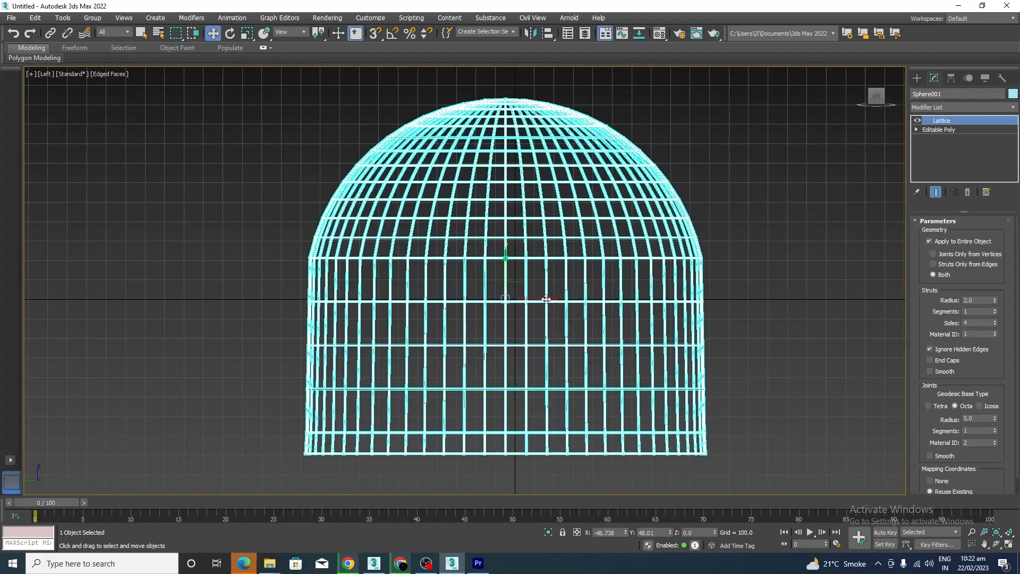